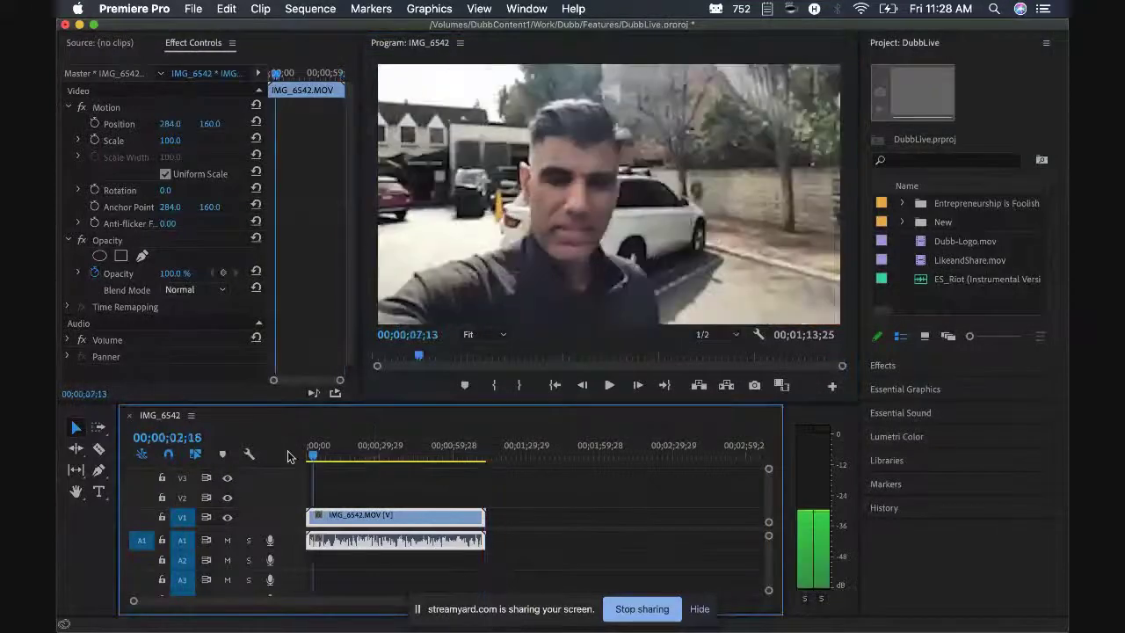
# Find where the talking should start and ripple-trim the opening of IMG_6542.MOV up to 00;00;03;07
pyautogui.press('space')
pyautogui.moveTo(317, 455)
pyautogui.mouseDown()
pyautogui.moveTo(484, 462)
pyautogui.moveTo(297, 462)
pyautogui.mouseUp()
pyautogui.press('space')
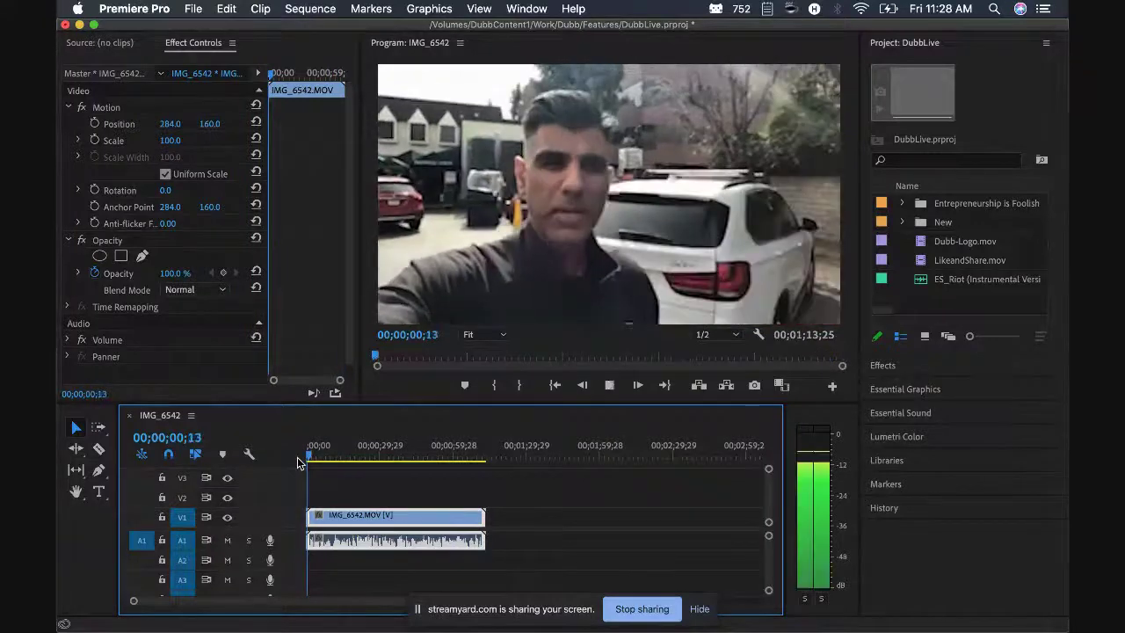
pyautogui.press('=')
pyautogui.press('=')
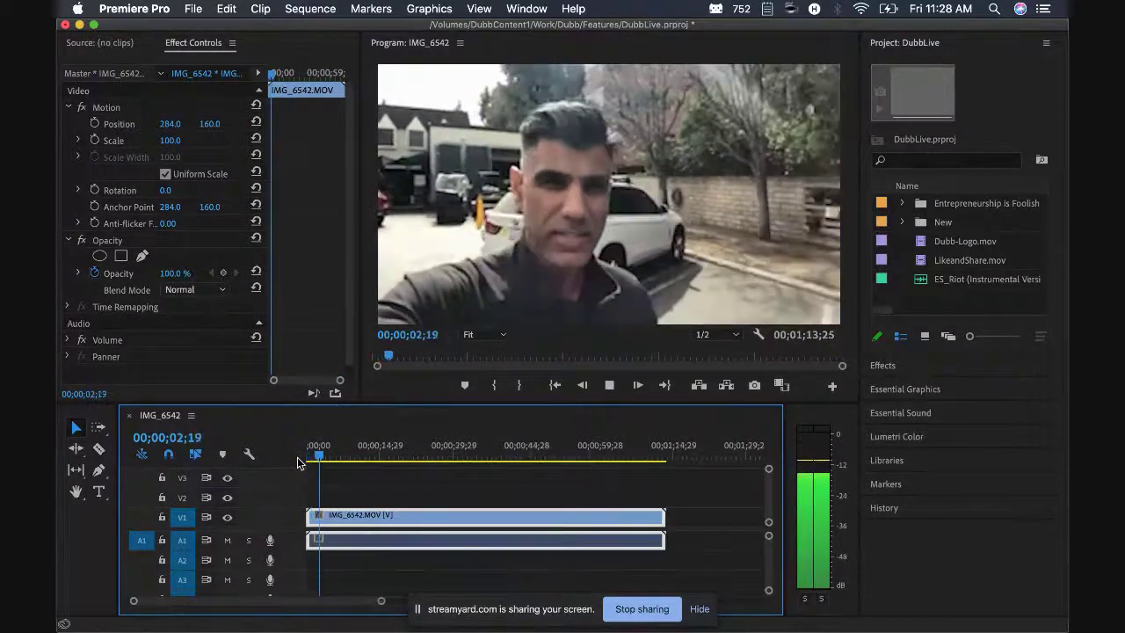
pyautogui.press('space')
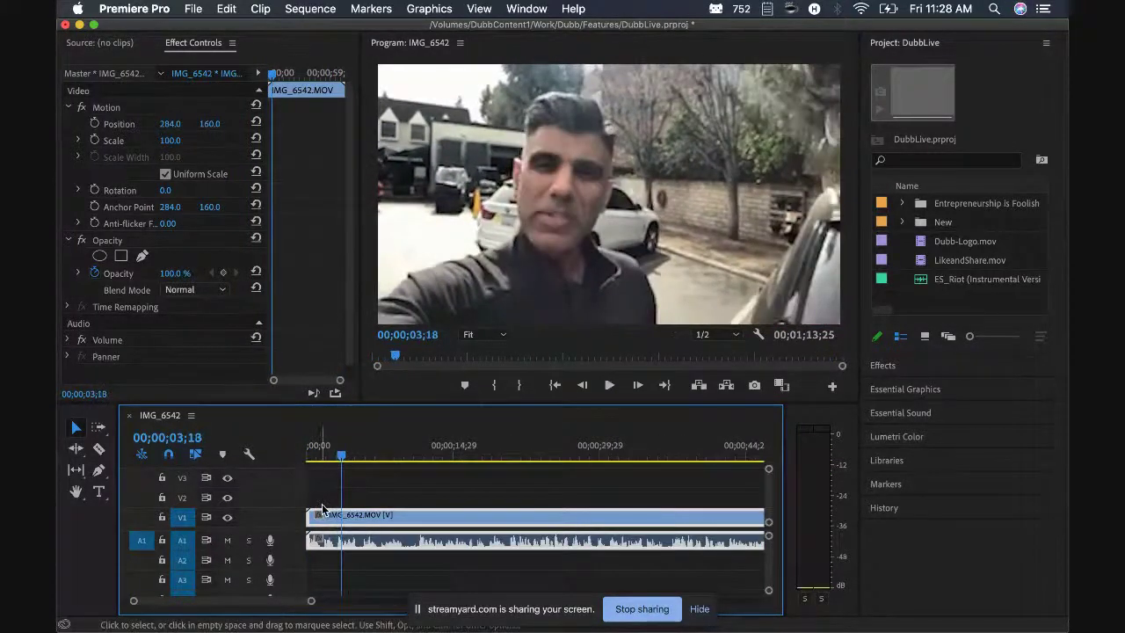
pyautogui.click(327, 454)
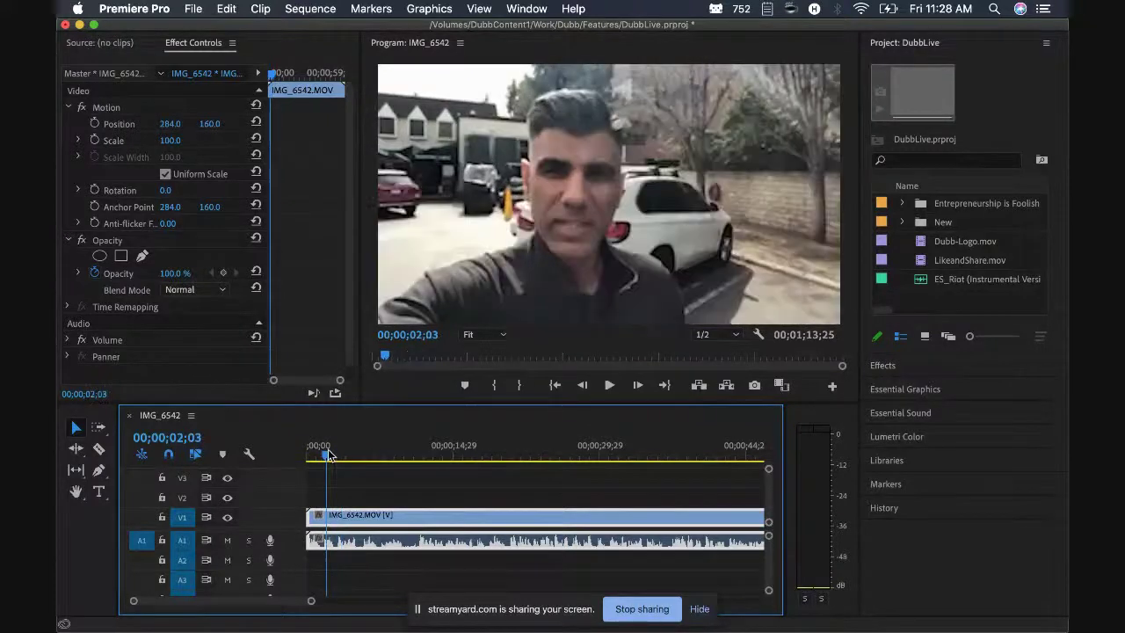
pyautogui.press('=')
pyautogui.press('=')
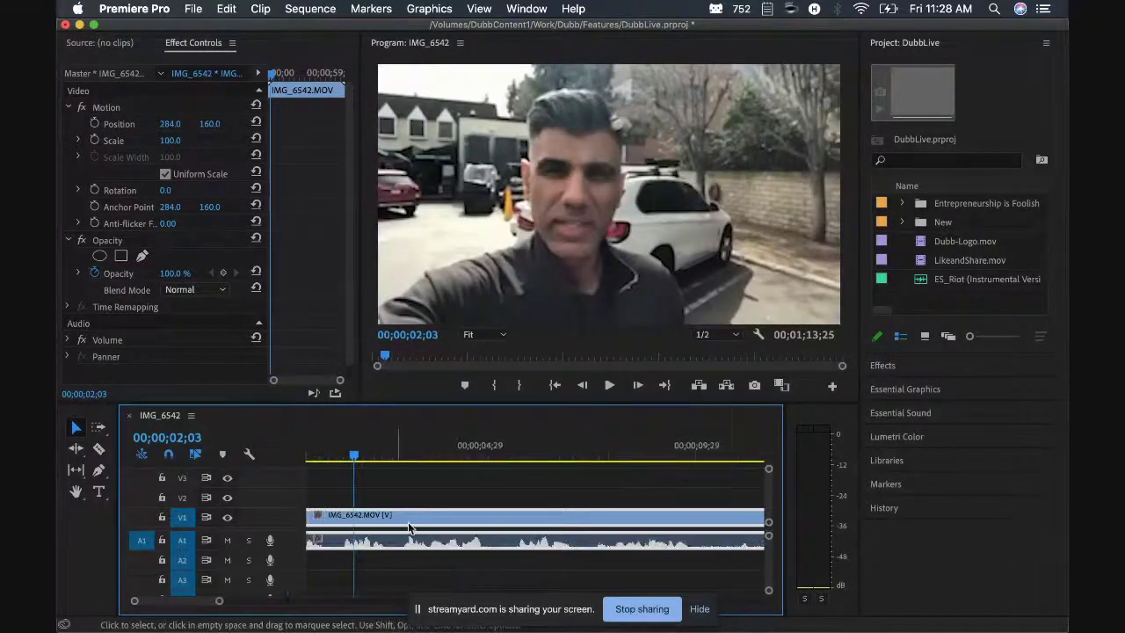
pyautogui.press('-')
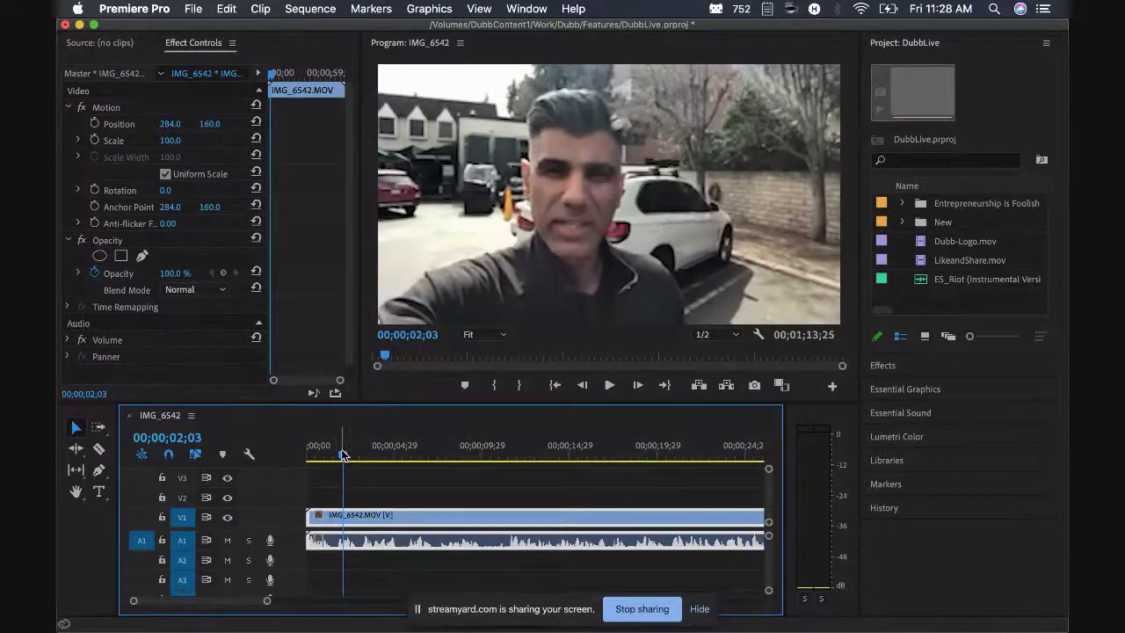
pyautogui.moveTo(343, 454); pyautogui.dragTo(323, 454)
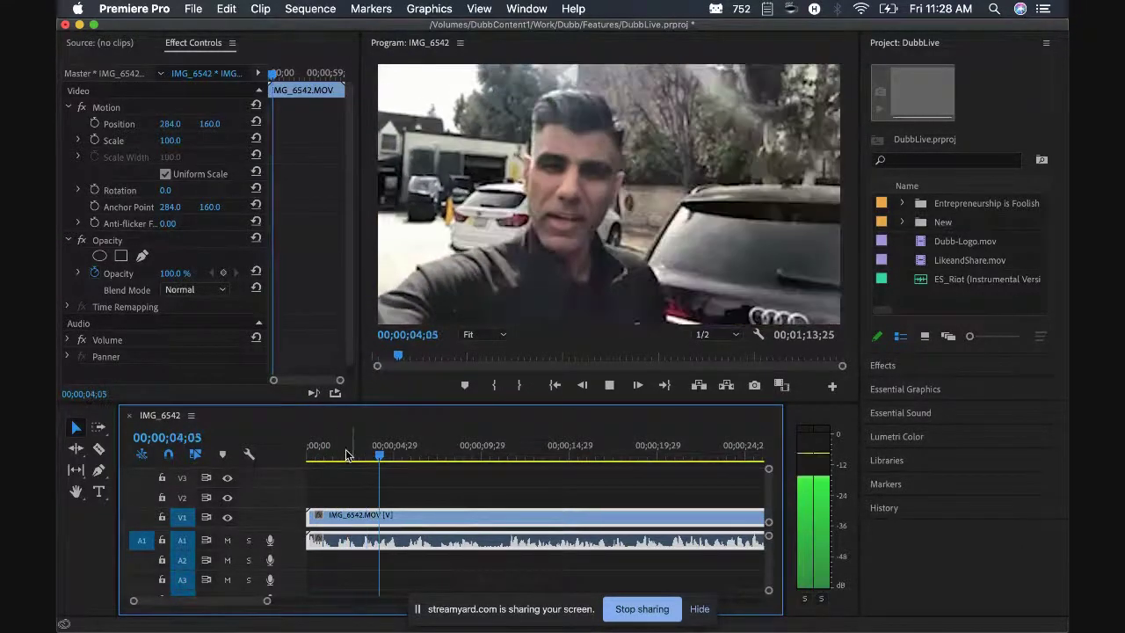
pyautogui.click(365, 455)
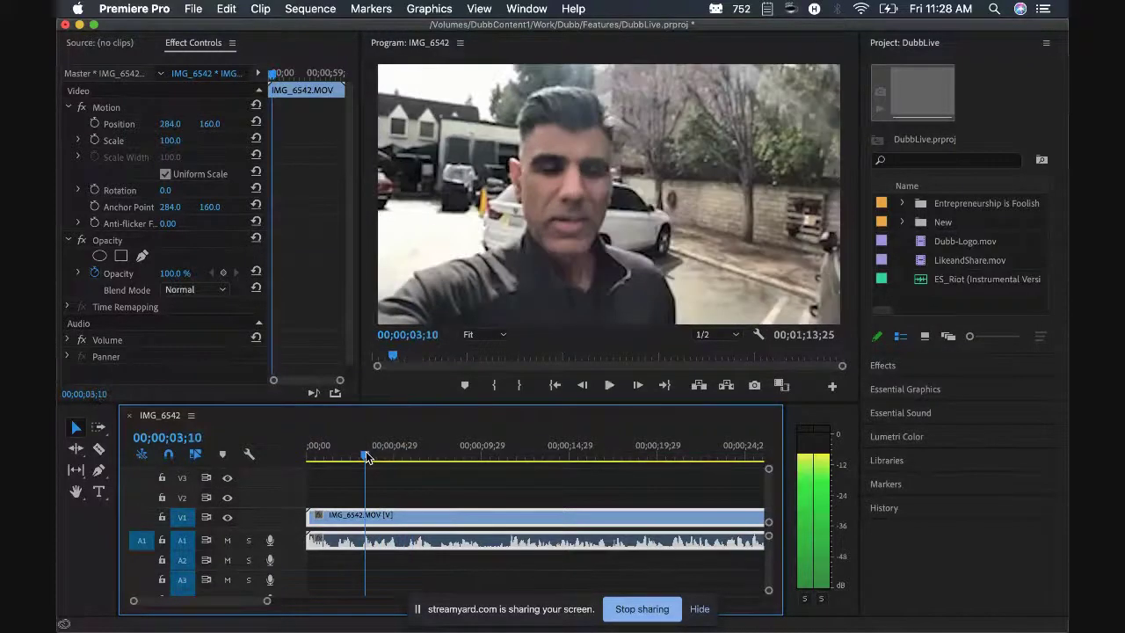
pyautogui.moveTo(366, 454)
pyautogui.mouseDown()
pyautogui.moveTo(338, 457)
pyautogui.moveTo(363, 458)
pyautogui.mouseUp()
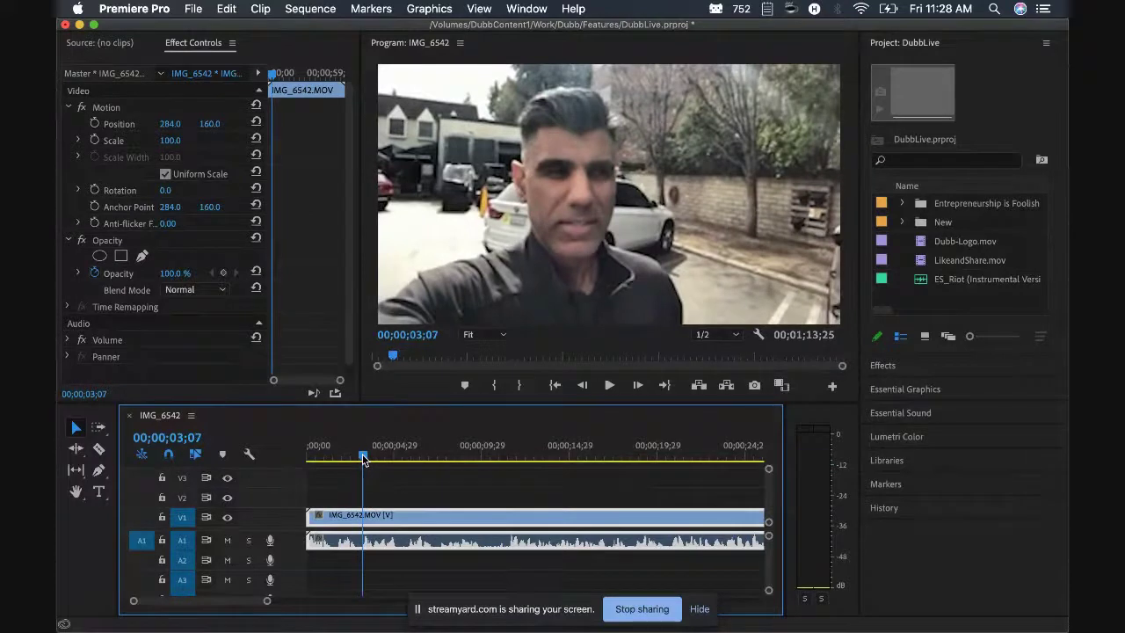
pyautogui.press('Home')
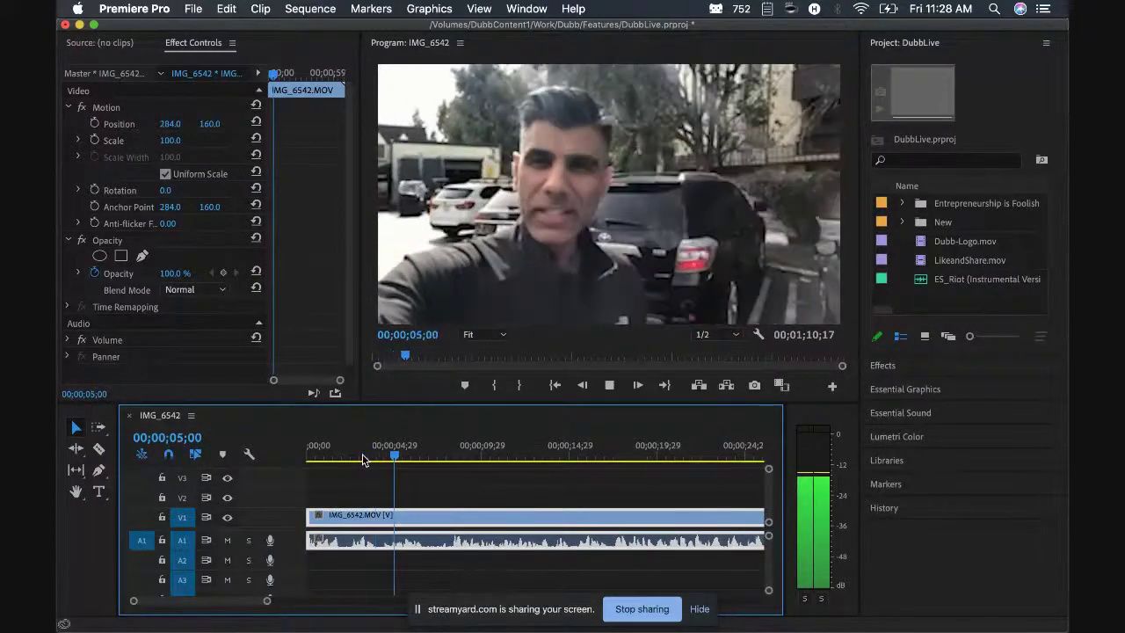
# Split the IMG_6542.MOV clip at 00;00;06;25 and again at 00;00;01;29
pyautogui.press('space')
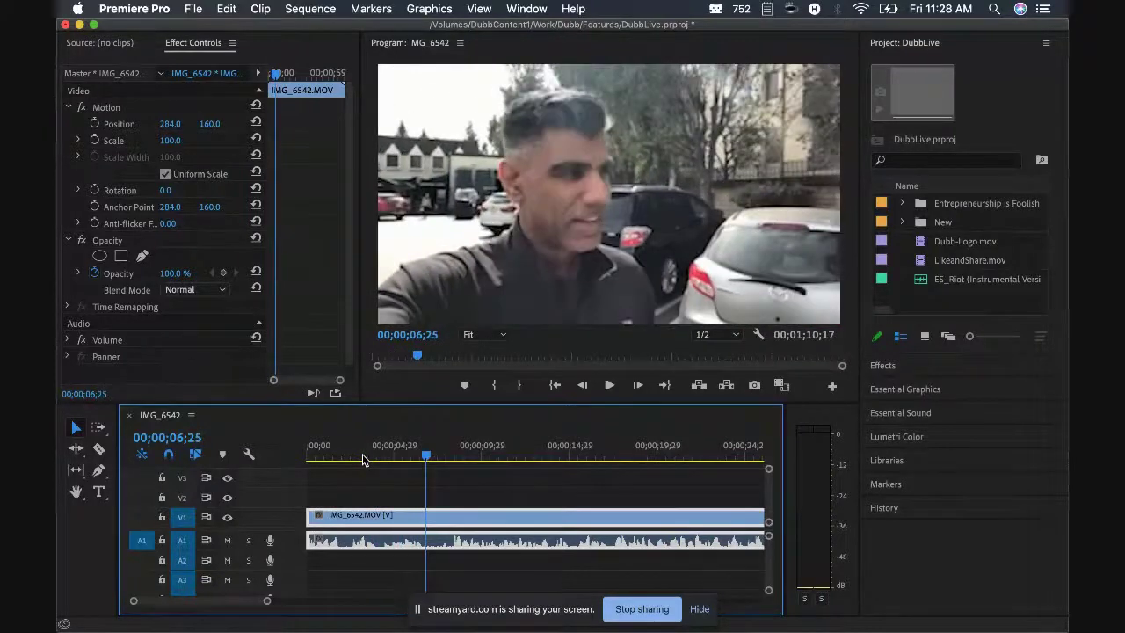
pyautogui.press('super+k')
pyautogui.moveTo(335, 451); pyautogui.dragTo(342, 451)
pyautogui.press('super+k')
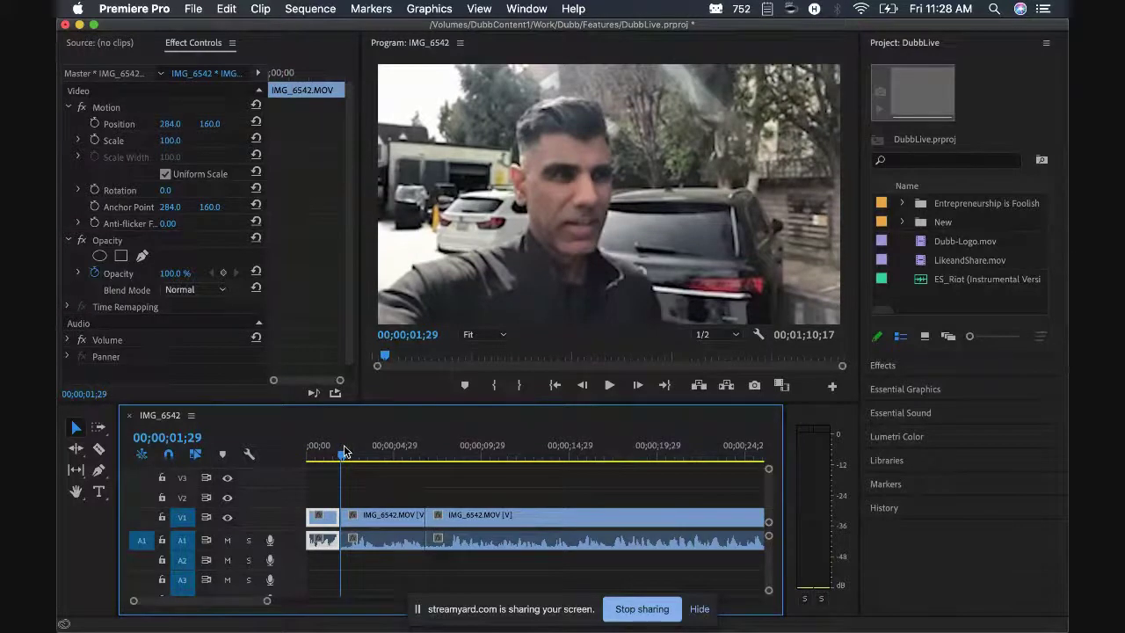
# Add another cut between the two existing cuts and ripple-trim about one second of pause out of that section
pyautogui.press('space')
pyautogui.press('space')
pyautogui.press('q')
pyautogui.moveTo(349, 446); pyautogui.dragTo(277, 458)
pyautogui.press('super+k')
pyautogui.press('q')
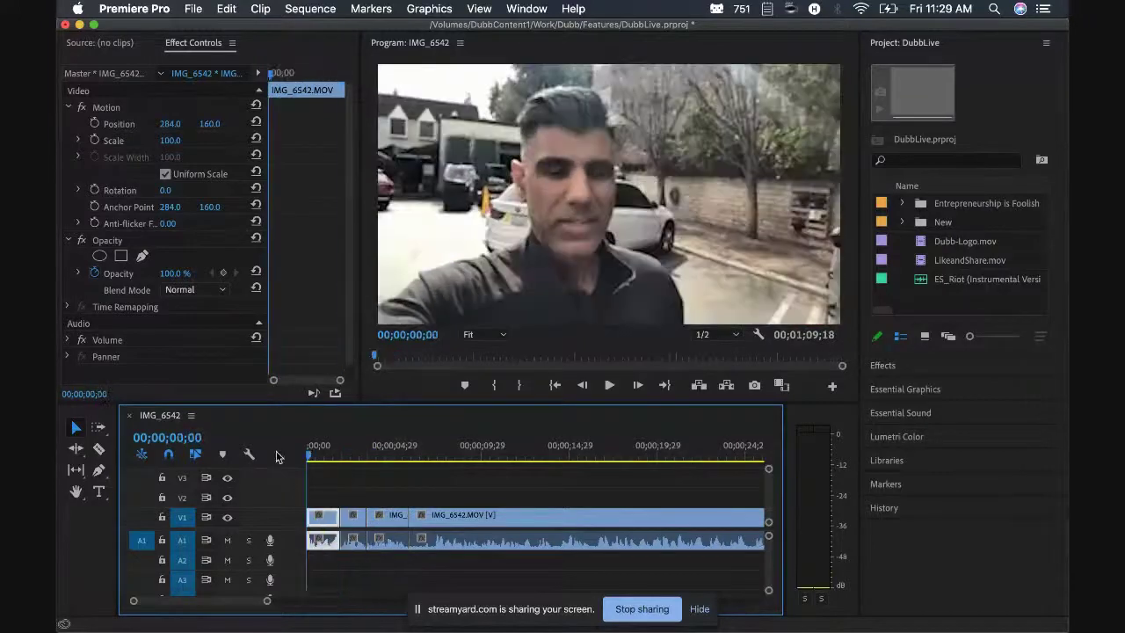
# Play the tightened opening and ripple-trim the end of the third clip segment back to 00;00;05;22
pyautogui.press('space')
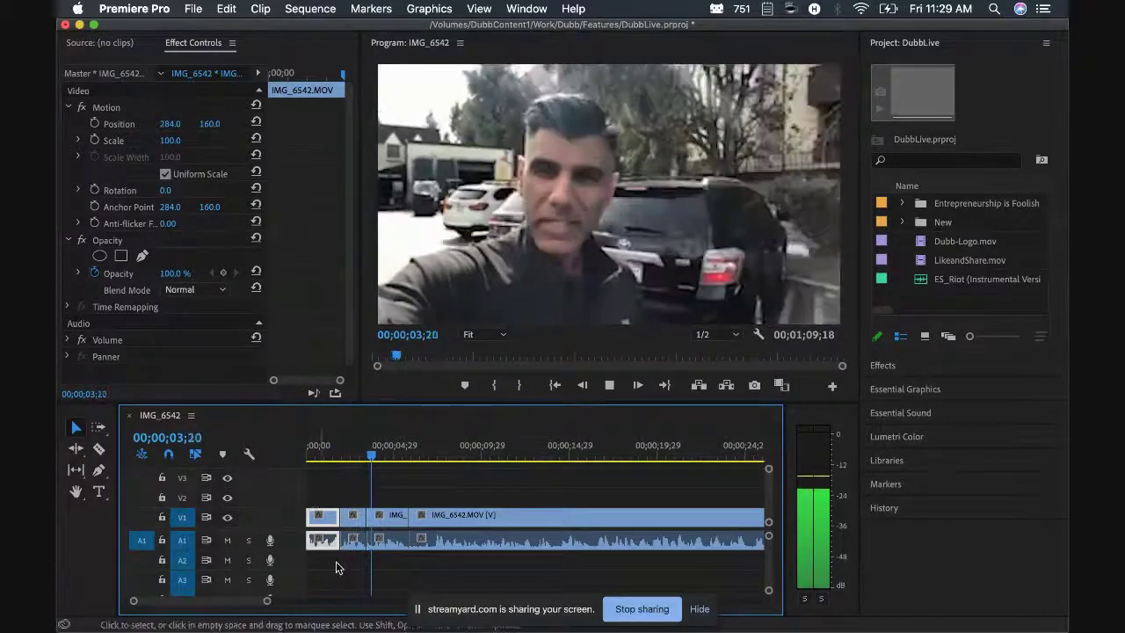
pyautogui.press('space')
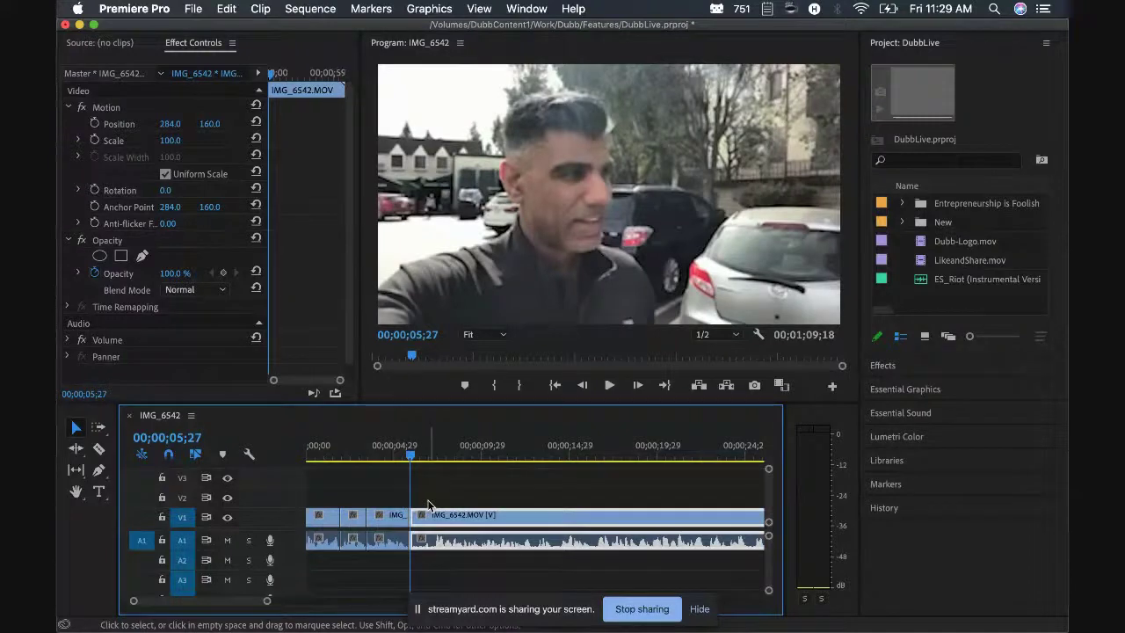
pyautogui.scroll(1, 394, 498)
pyautogui.moveTo(413, 457); pyautogui.dragTo(412, 459)
pyautogui.press('Left')
pyautogui.press('Left')
pyautogui.press('Left')
pyautogui.press('Left')
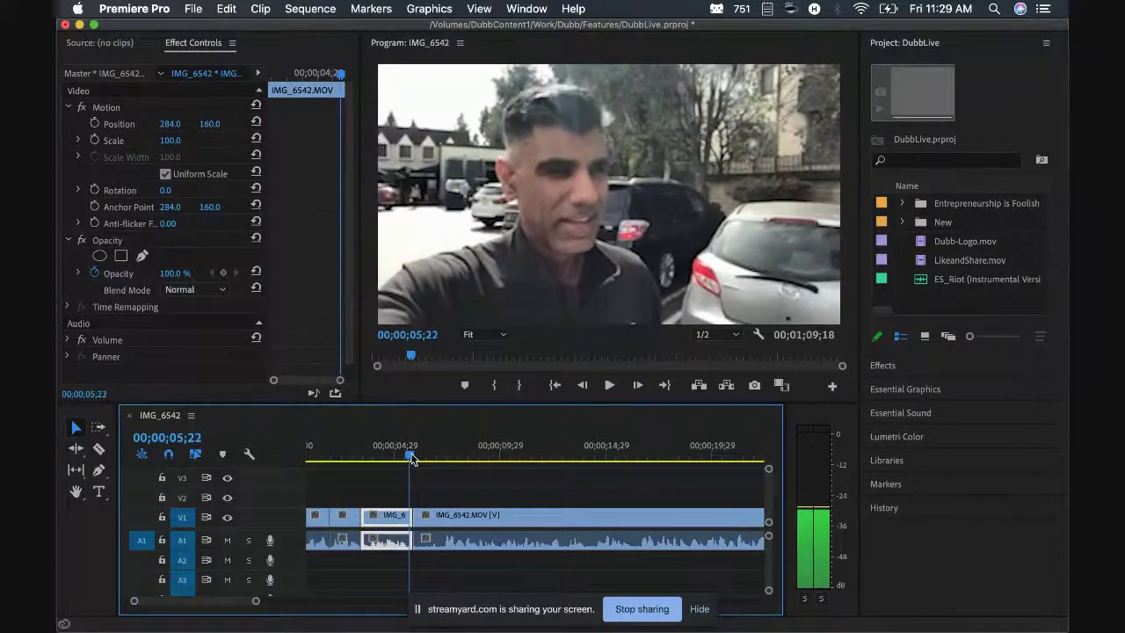
# Ripple-trim about 1.5 seconds off the start of the last clip segment
pyautogui.click(416, 454)
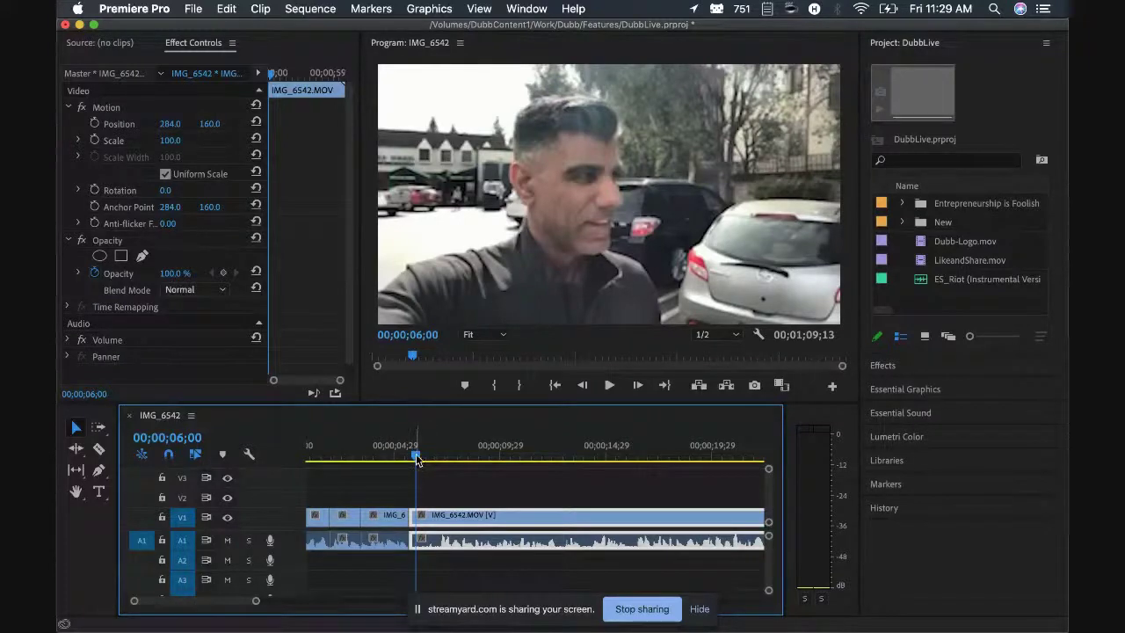
pyautogui.moveTo(417, 459); pyautogui.dragTo(443, 460)
pyautogui.press('q')
# Play through the rest of the cut from about 00;00;05;04, skipping ahead to review the remaining footage
pyautogui.click(399, 457)
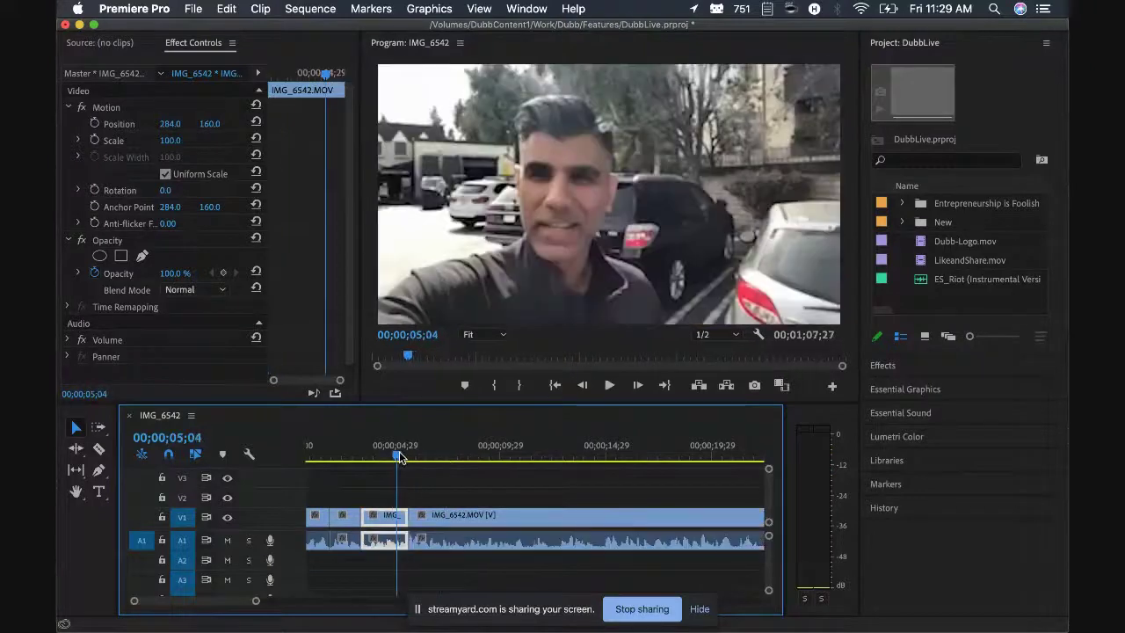
pyautogui.press('\\')
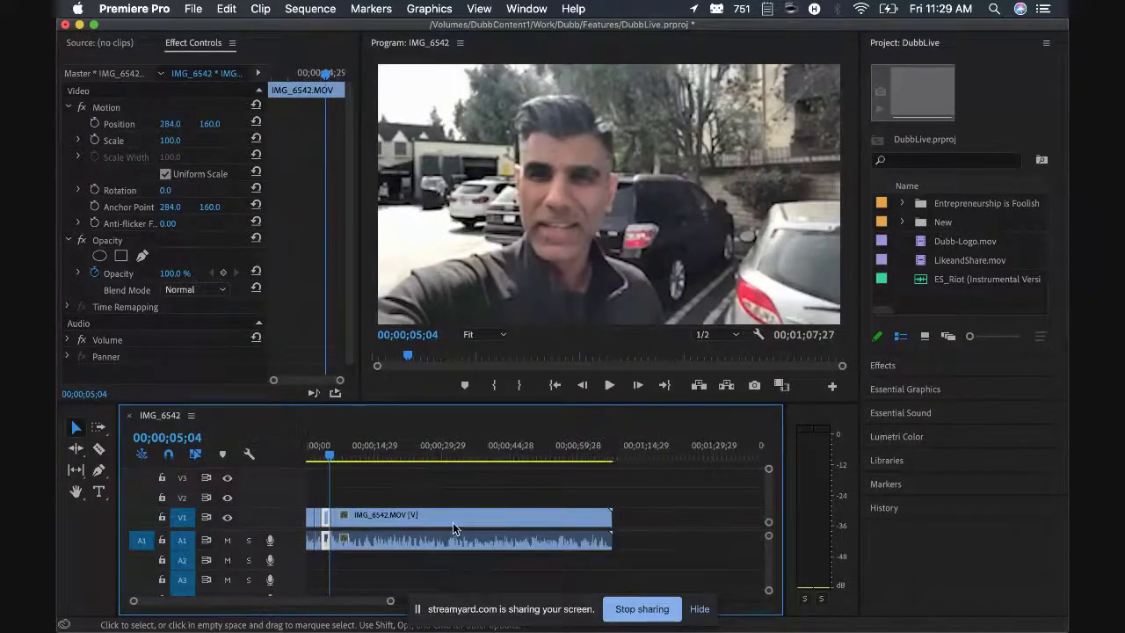
pyautogui.press('space')
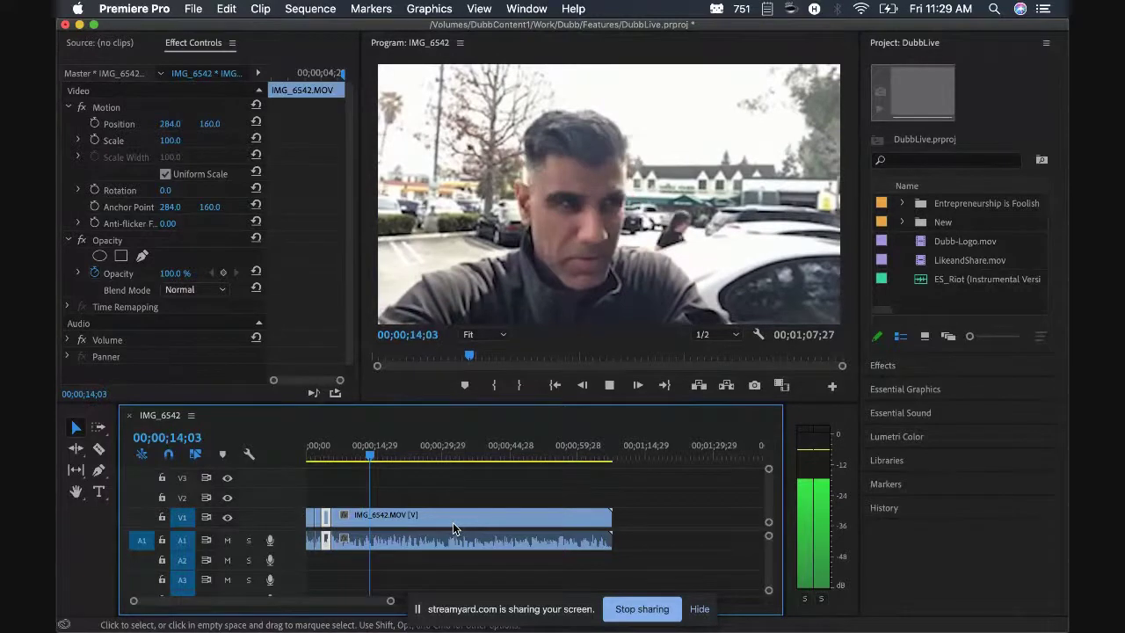
pyautogui.press('space')
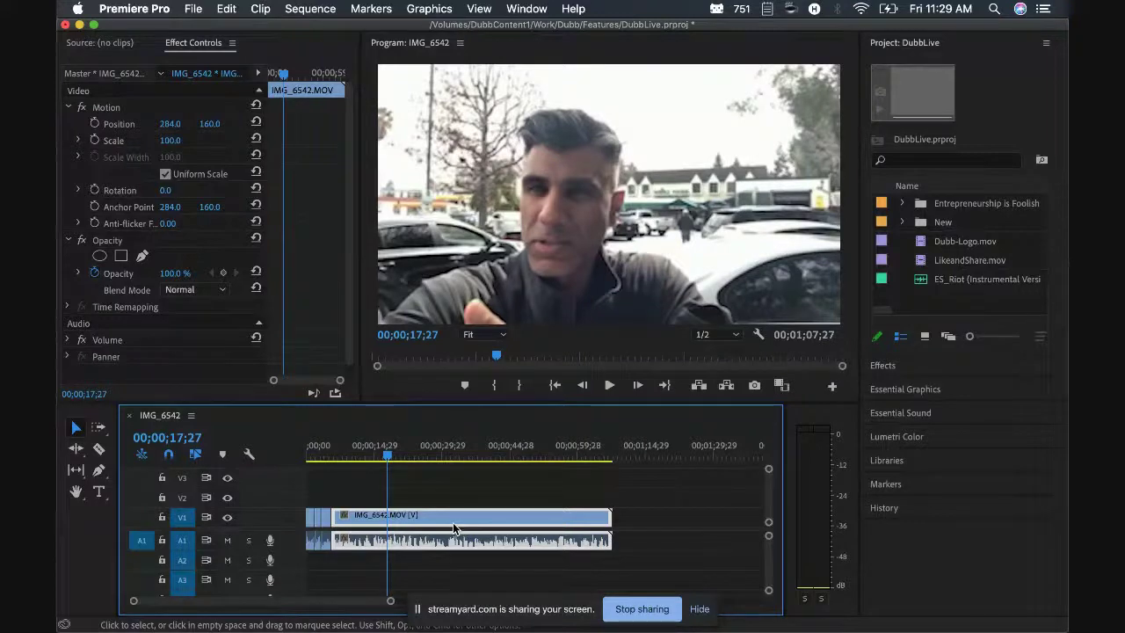
pyautogui.press('space')
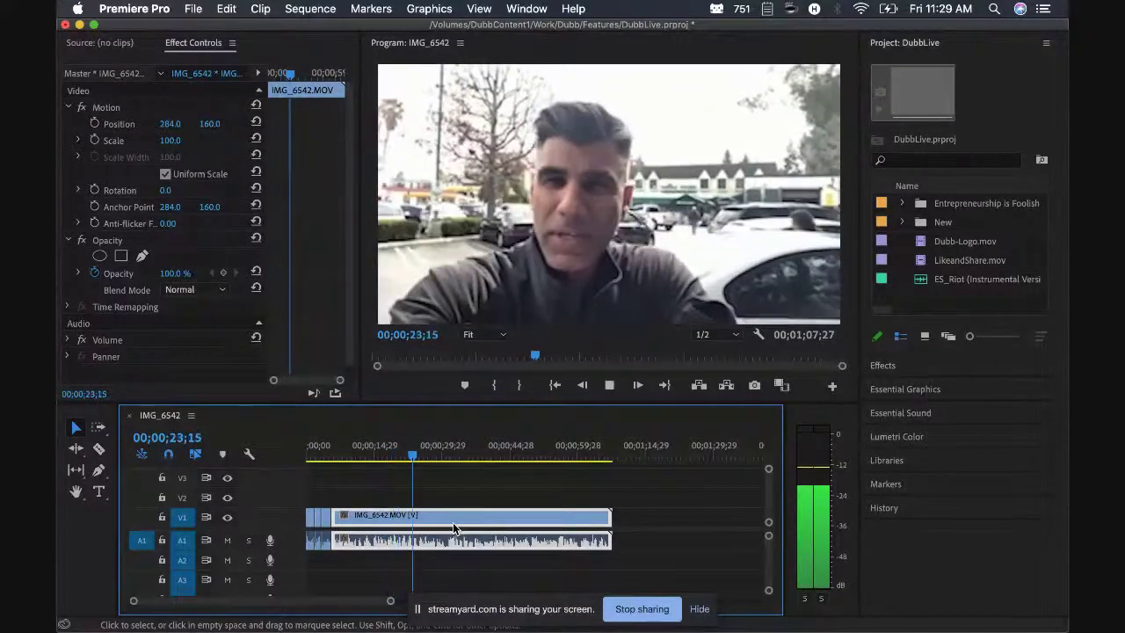
pyautogui.click(446, 457)
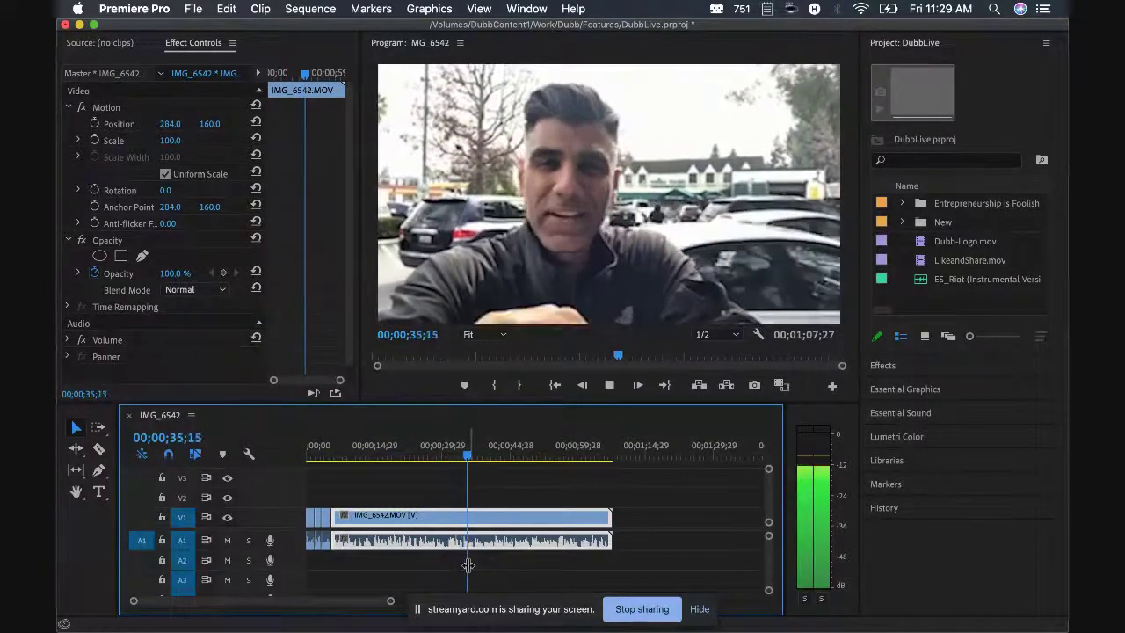
pyautogui.scroll(1, 473, 551)
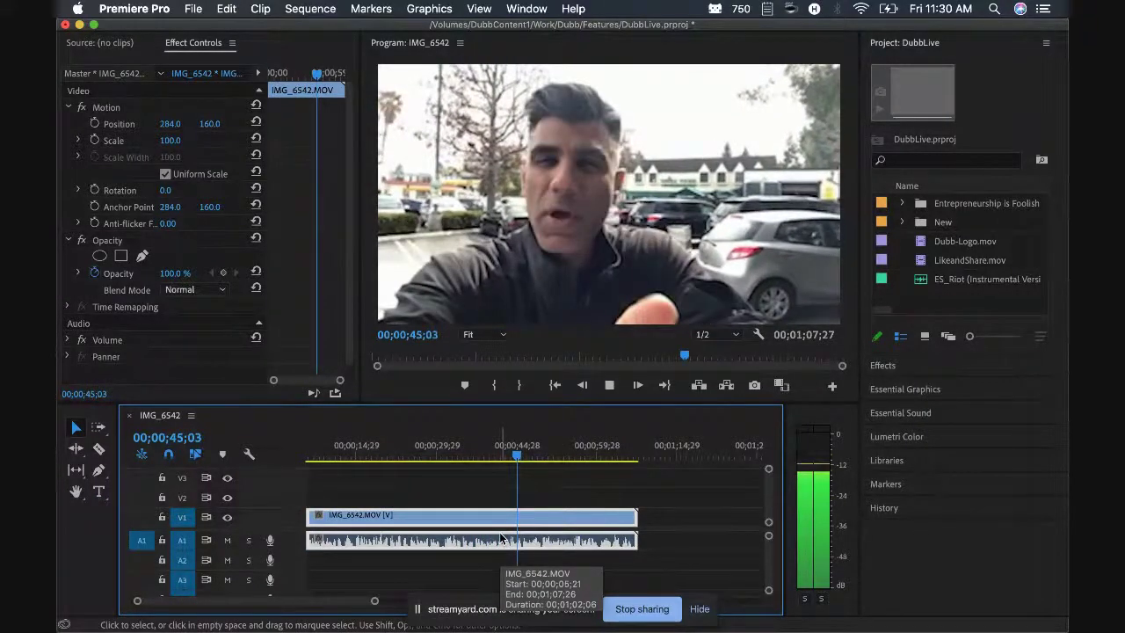
pyautogui.press('space')
# Add the ES_Riot instrumental to audio track A2 from the sequence start, enlarge the track and lower the music's volume
pyautogui.moveTo(923, 280); pyautogui.dragTo(290, 565)
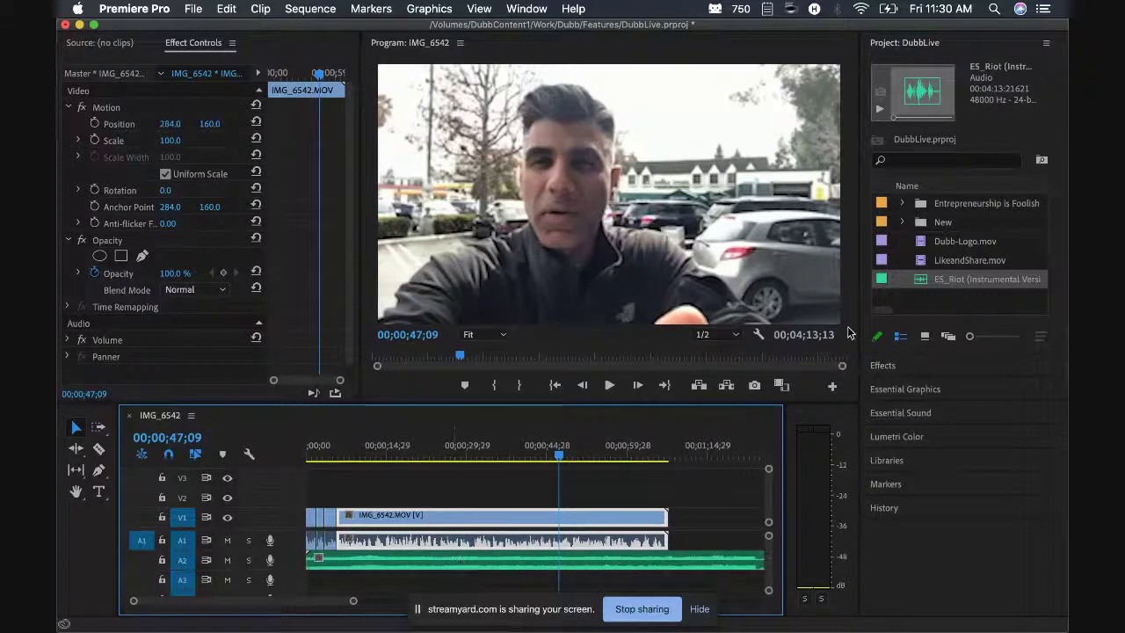
pyautogui.moveTo(254, 569); pyautogui.dragTo(254, 585)
pyautogui.moveTo(410, 567); pyautogui.dragTo(409, 583)
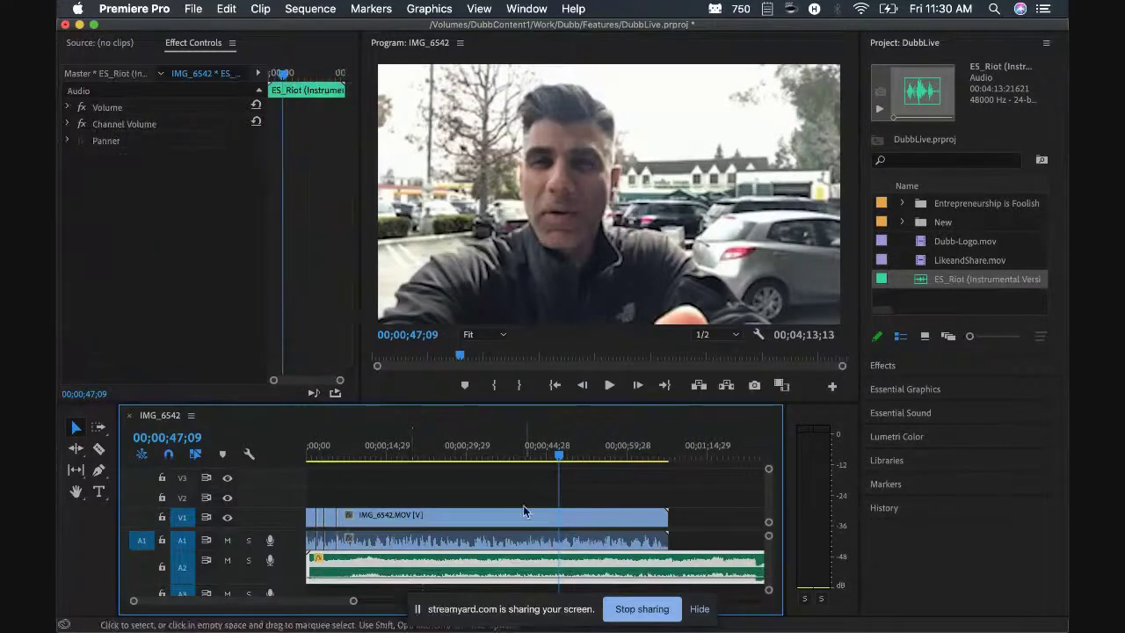
# Switch to StreamYard in Chrome, set the broadcast layout to the full shared screen, and return to Premiere Pro
pyautogui.press('super+Tab')
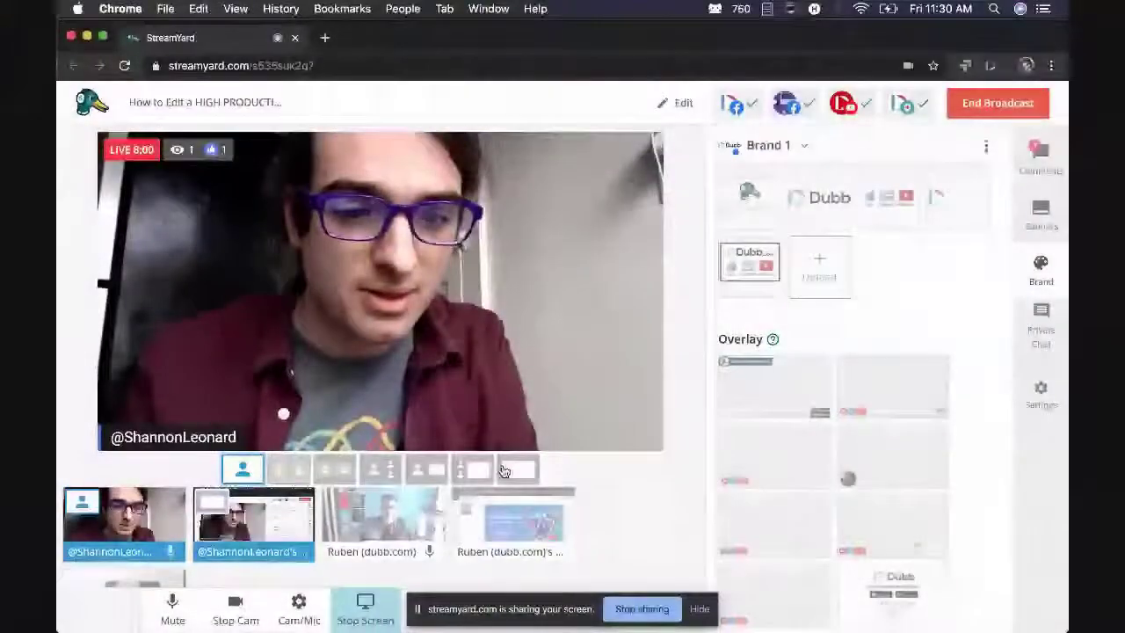
pyautogui.click(506, 471)
pyautogui.press('super+Tab')
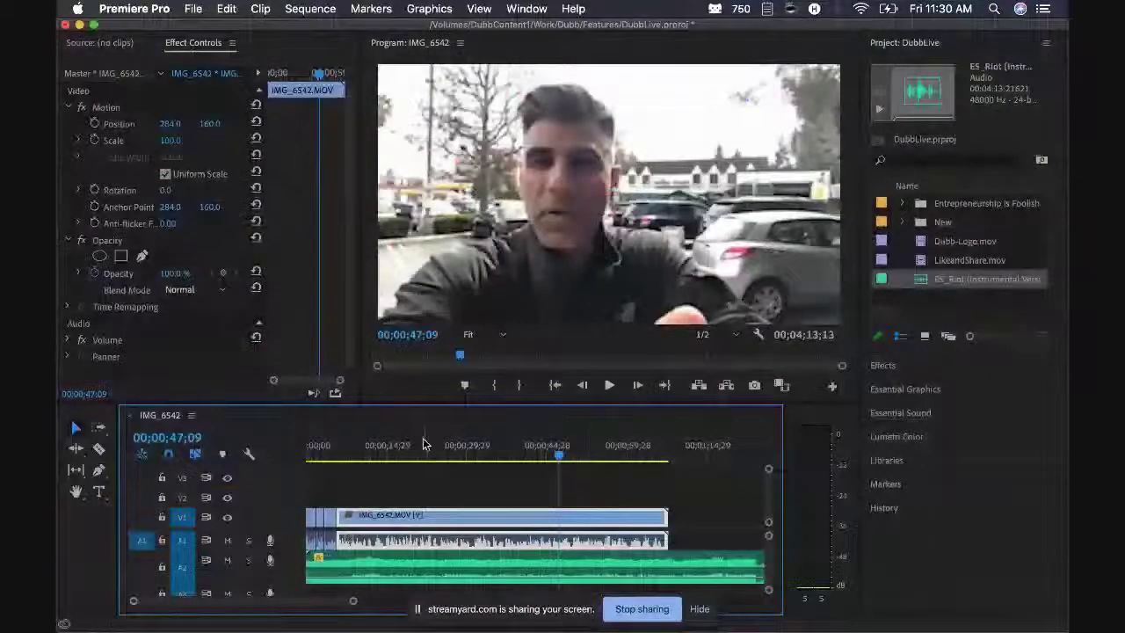
# Play the opening with the music and set the A2 music clip's volume level to about -14.6 dB
pyautogui.click(313, 454)
pyautogui.press('space')
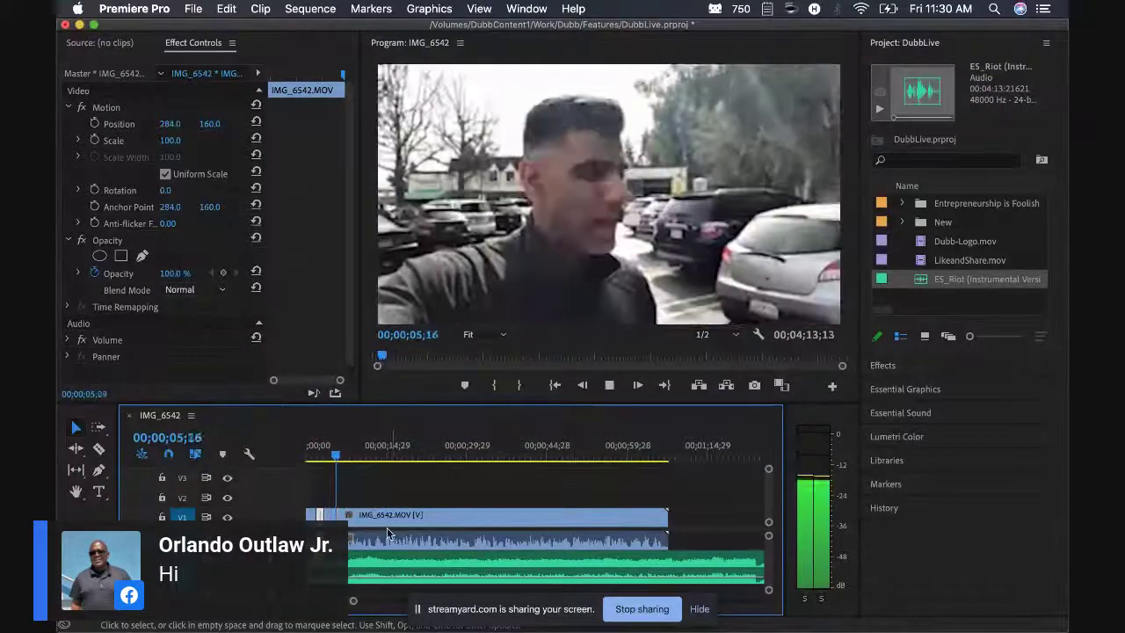
pyautogui.press('space')
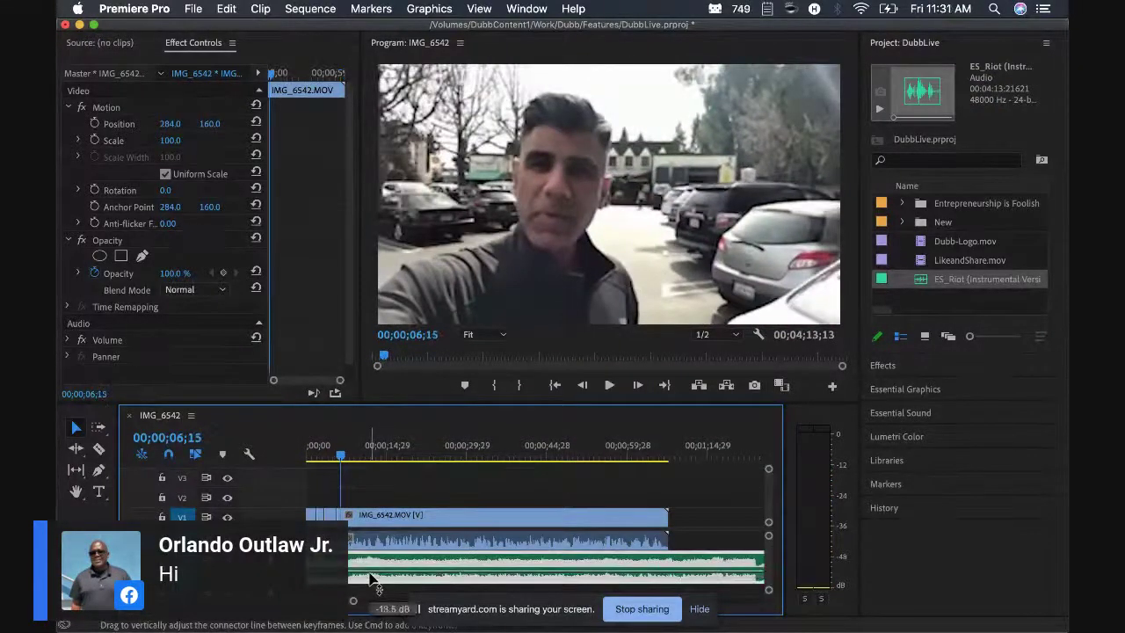
pyautogui.click(372, 580)
pyautogui.press('space')
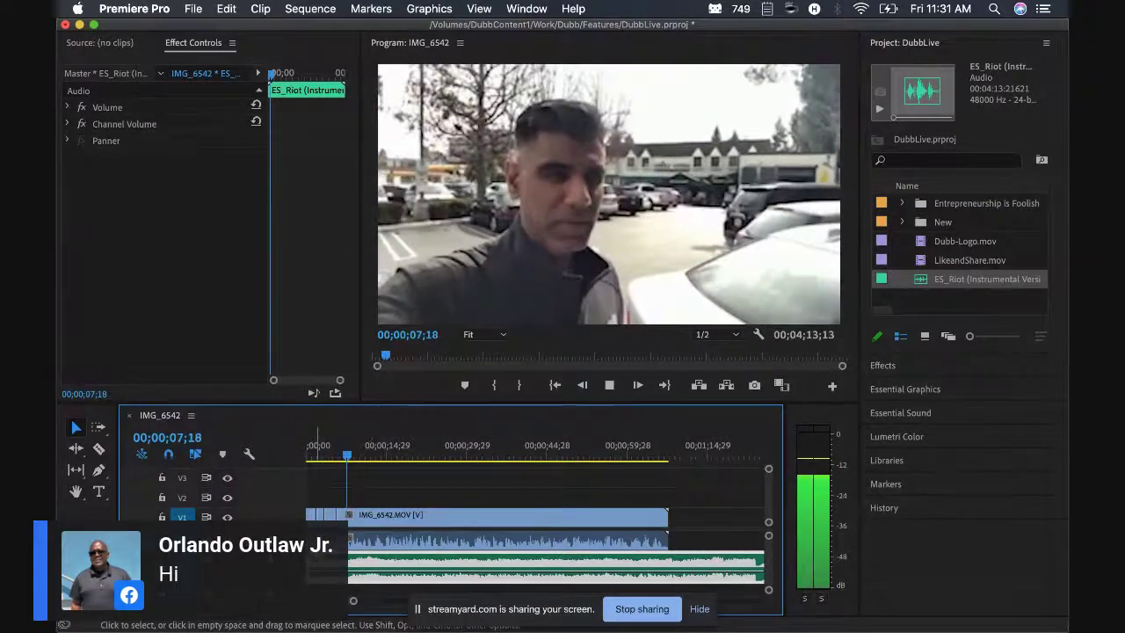
# Trim the intro off the ES_Riot music on A2, keep it aligned with the sequence start, and play the result
pyautogui.press('-')
pyautogui.press('space')
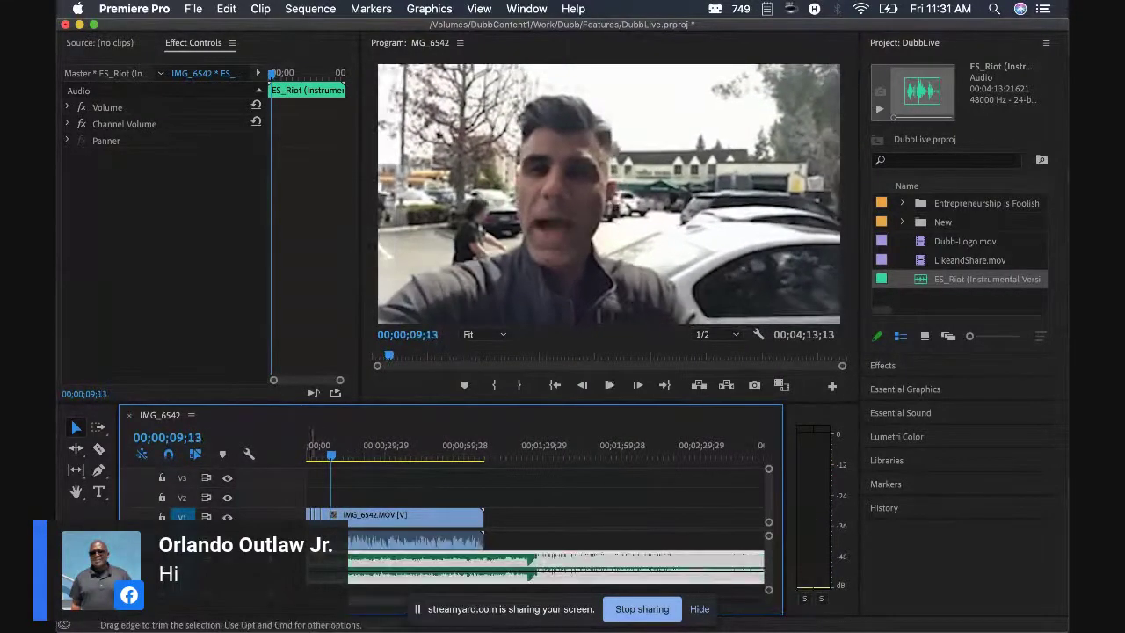
pyautogui.moveTo(310, 567)
pyautogui.mouseDown()
pyautogui.moveTo(541, 567)
pyautogui.moveTo(326, 545)
pyautogui.moveTo(314, 562)
pyautogui.moveTo(324, 568)
pyautogui.mouseUp()
pyautogui.press('space')
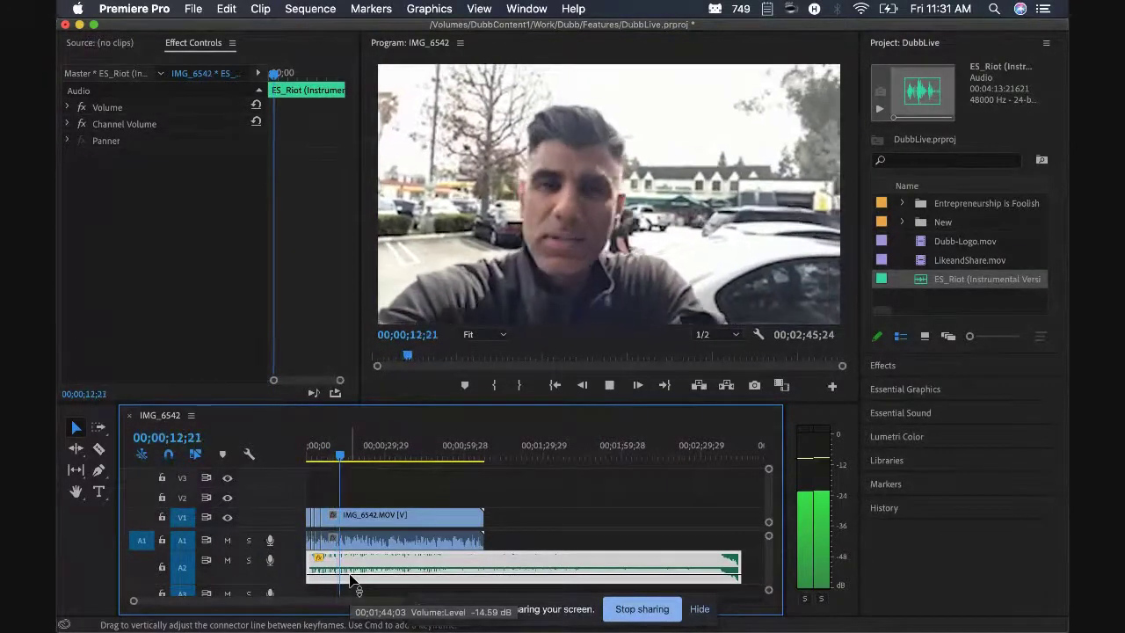
pyautogui.press('XF86AudioRaiseVolume')
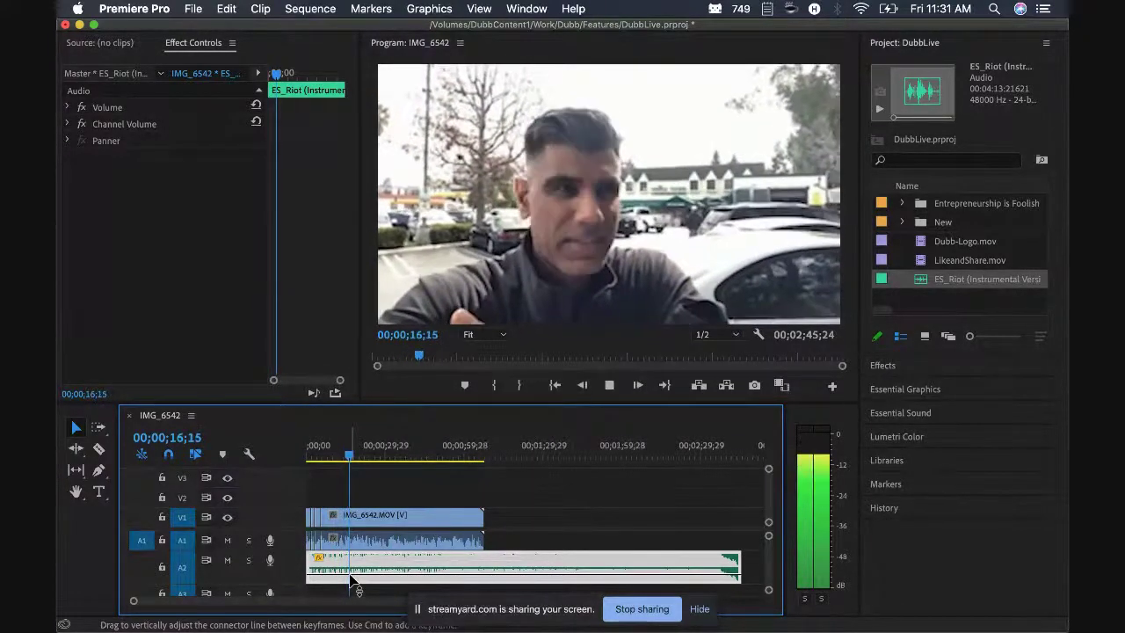
pyautogui.press('space')
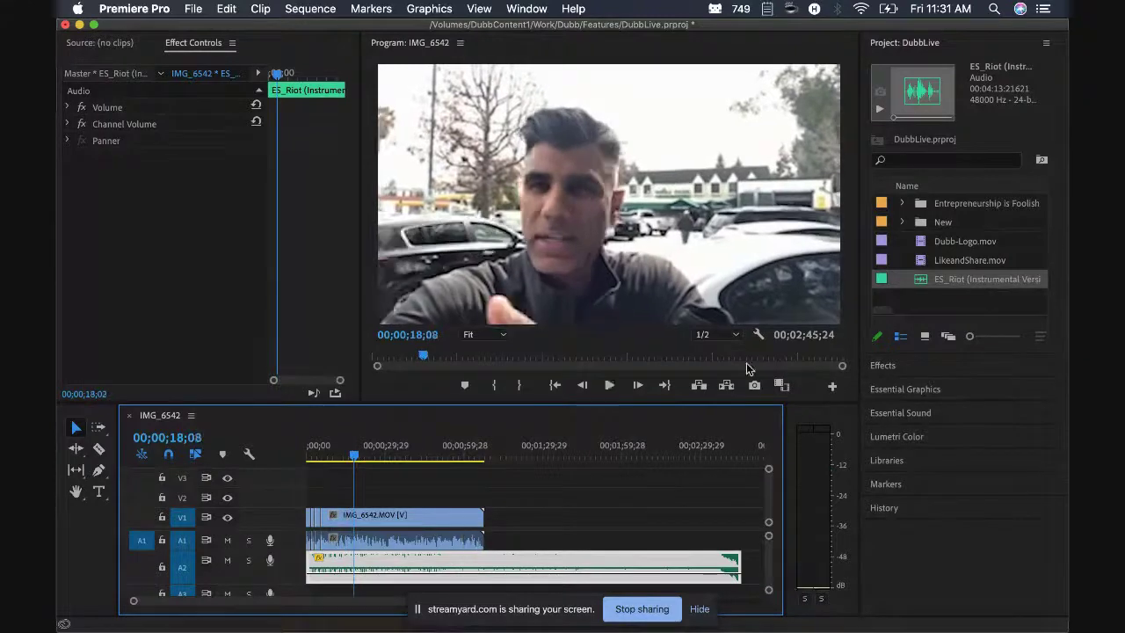
# Place the Dubb-Logo.mov clip on track V3, starting at the cut in the selfie video at 00;00;05;20
pyautogui.moveTo(922, 243); pyautogui.dragTo(322, 498)
pyautogui.moveTo(323, 455); pyautogui.dragTo(318, 454)
pyautogui.press('=')
pyautogui.press('=')
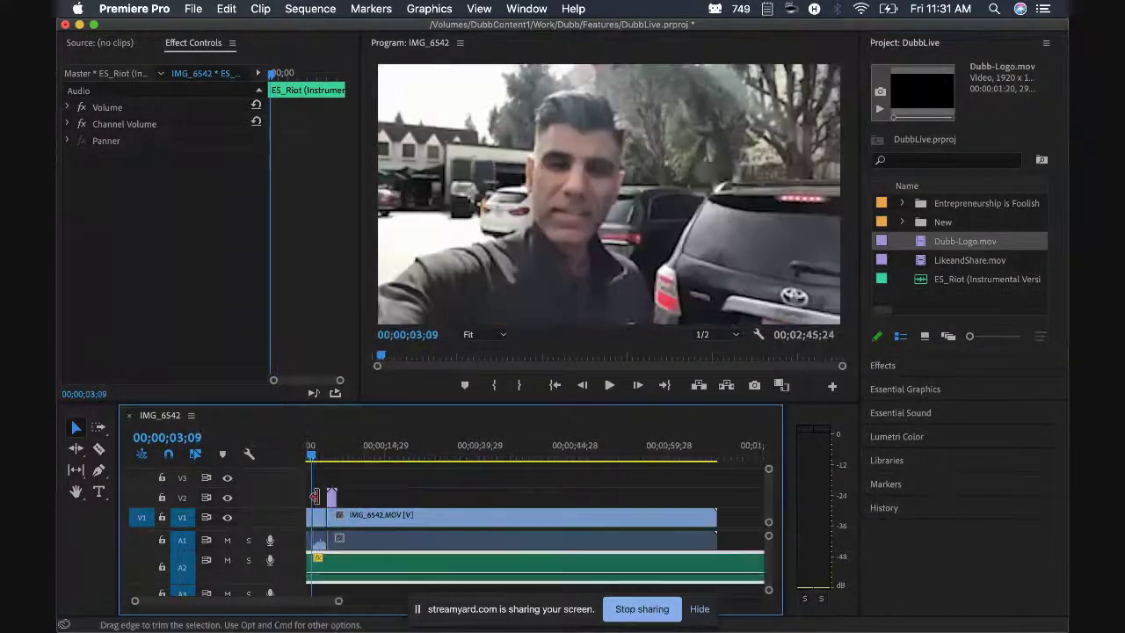
pyautogui.moveTo(349, 499); pyautogui.dragTo(349, 480)
pyautogui.click(335, 454)
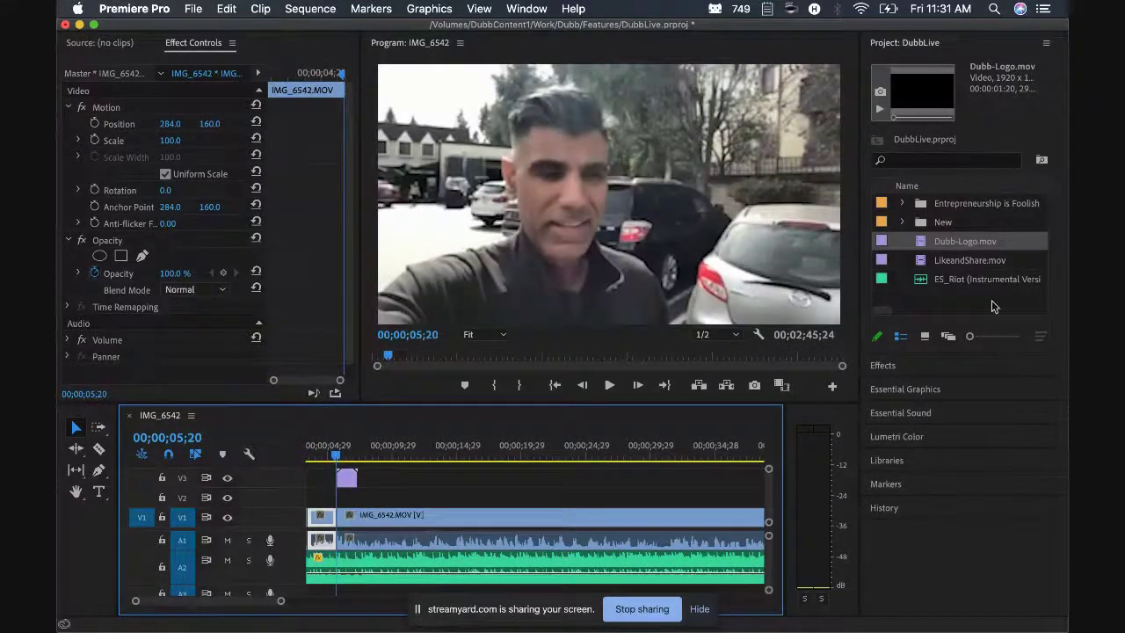
pyautogui.press('`')
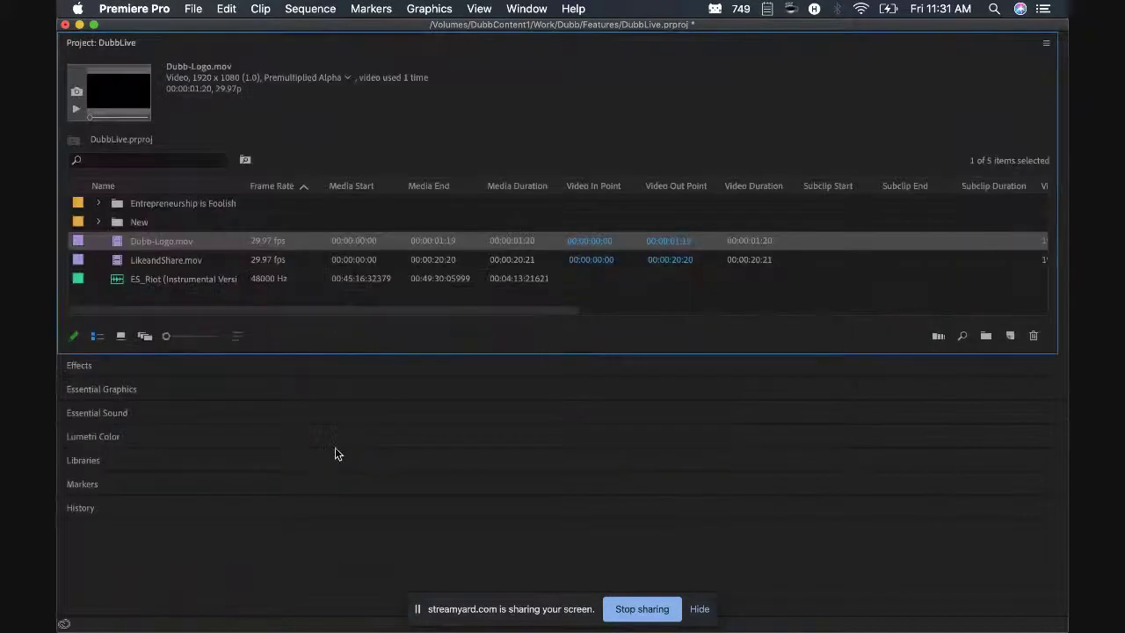
pyautogui.press('`')
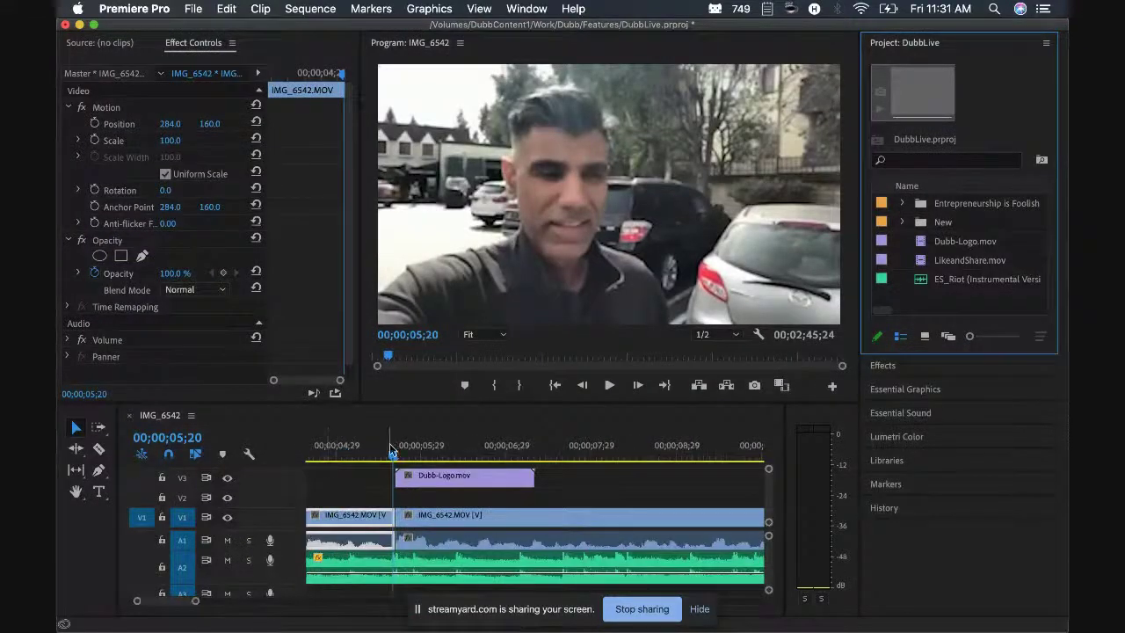
# Play into the logo overlay and reduce the Dubb-Logo.mov clip's scale to 36
pyautogui.click(614, 387)
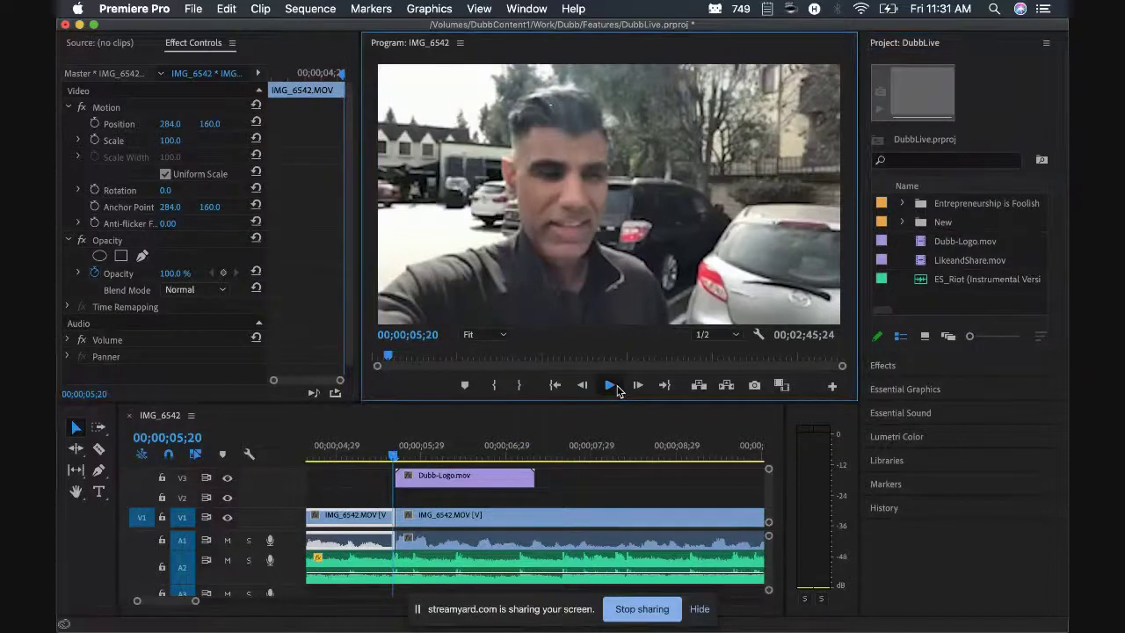
pyautogui.press('space')
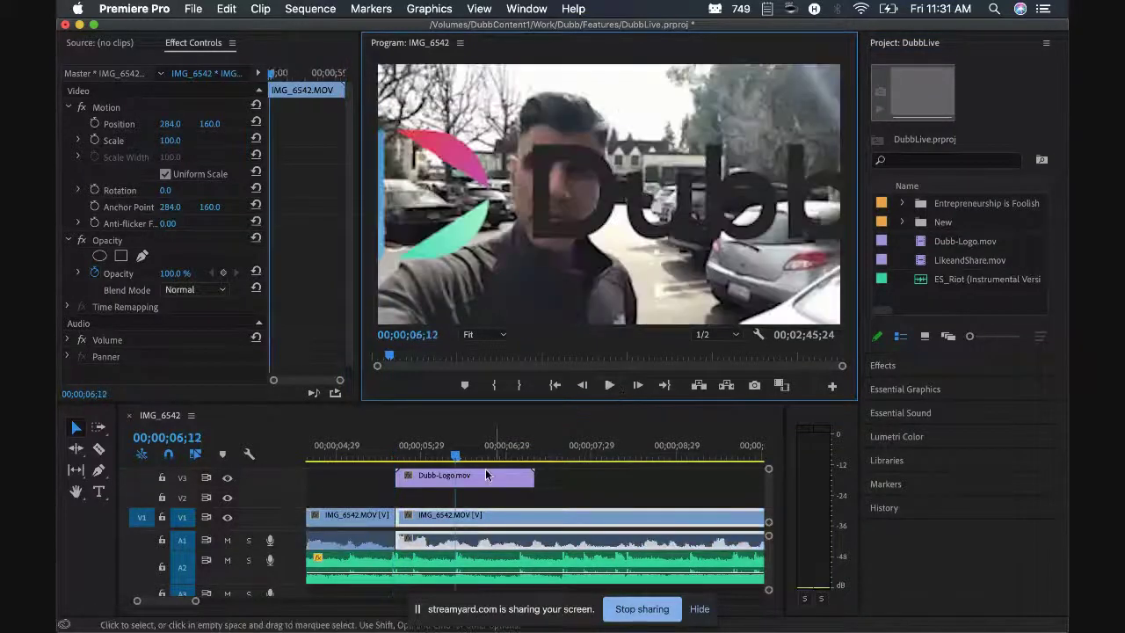
pyautogui.click(487, 475)
pyautogui.moveTo(181, 142); pyautogui.dragTo(176, 142)
# Create a white FFFFFF color matte at 568 x 320 and 23.976 fps, named Color Matte
pyautogui.click(982, 301)
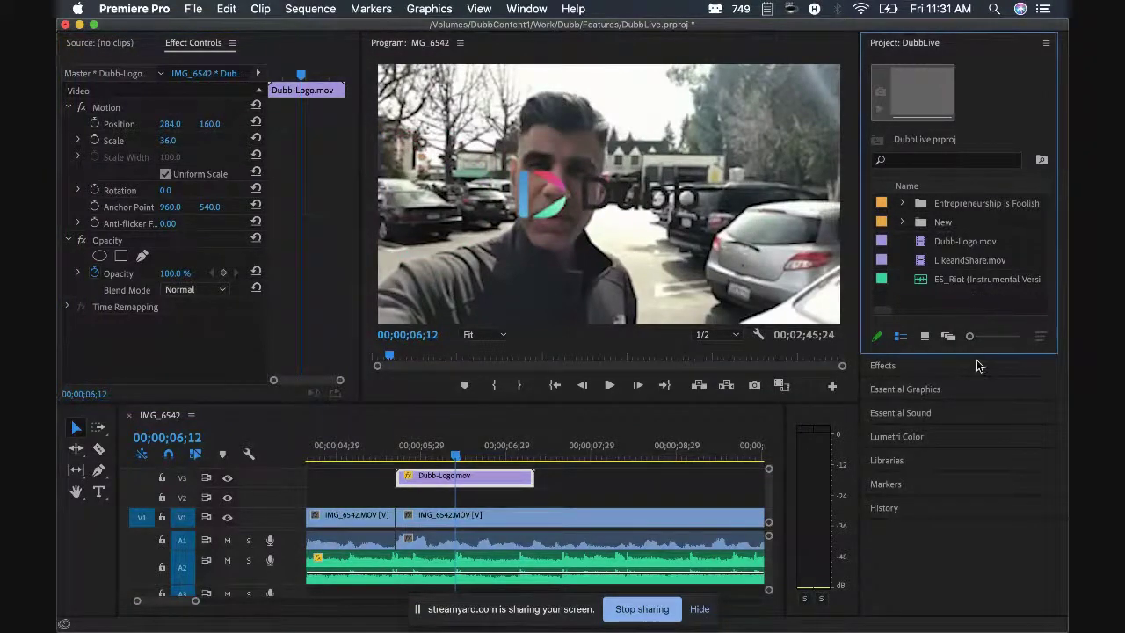
pyautogui.press('`')
pyautogui.click(1010, 337)
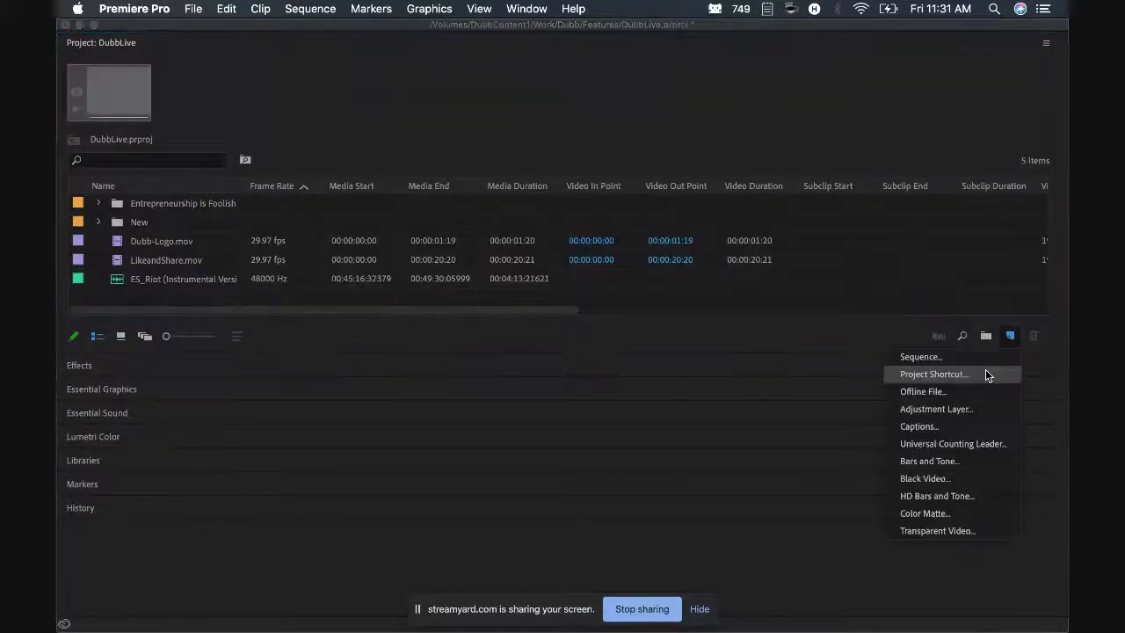
pyautogui.click(937, 513)
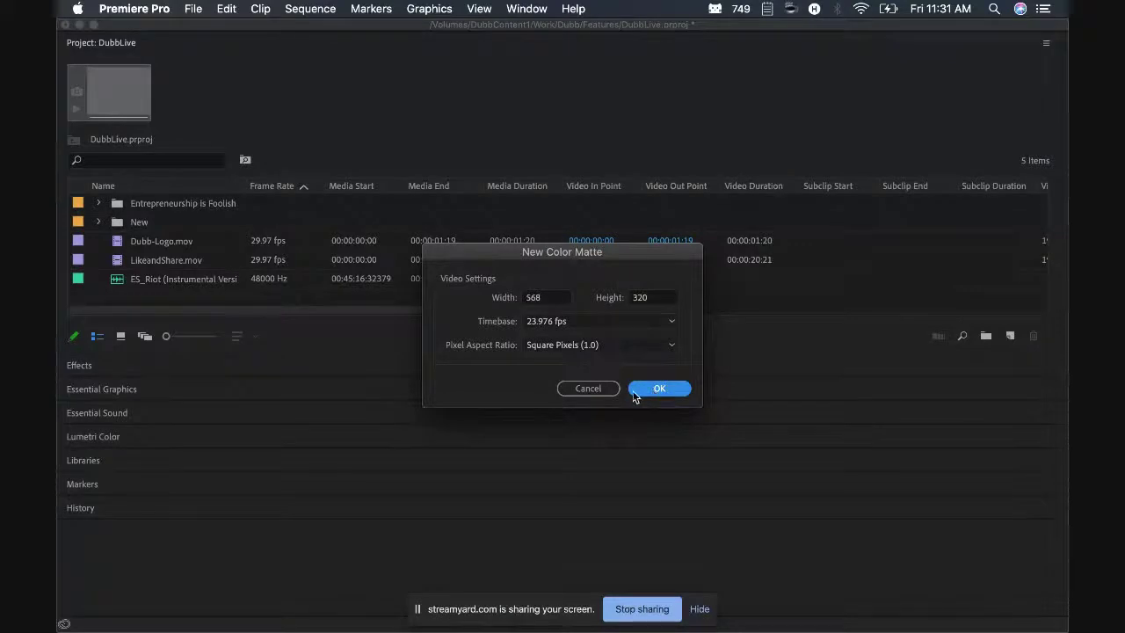
pyautogui.click(651, 391)
pyautogui.moveTo(214, 174)
pyautogui.mouseDown()
pyautogui.moveTo(117, 252)
pyautogui.moveTo(69, 334)
pyautogui.mouseUp()
pyautogui.click(423, 129)
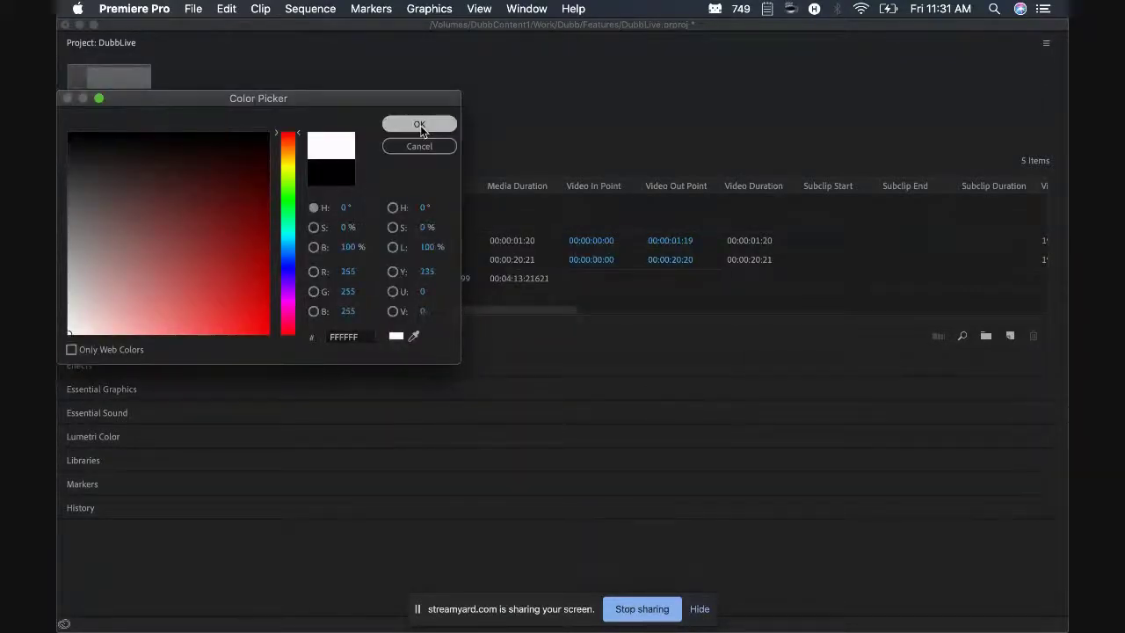
pyautogui.click(587, 358)
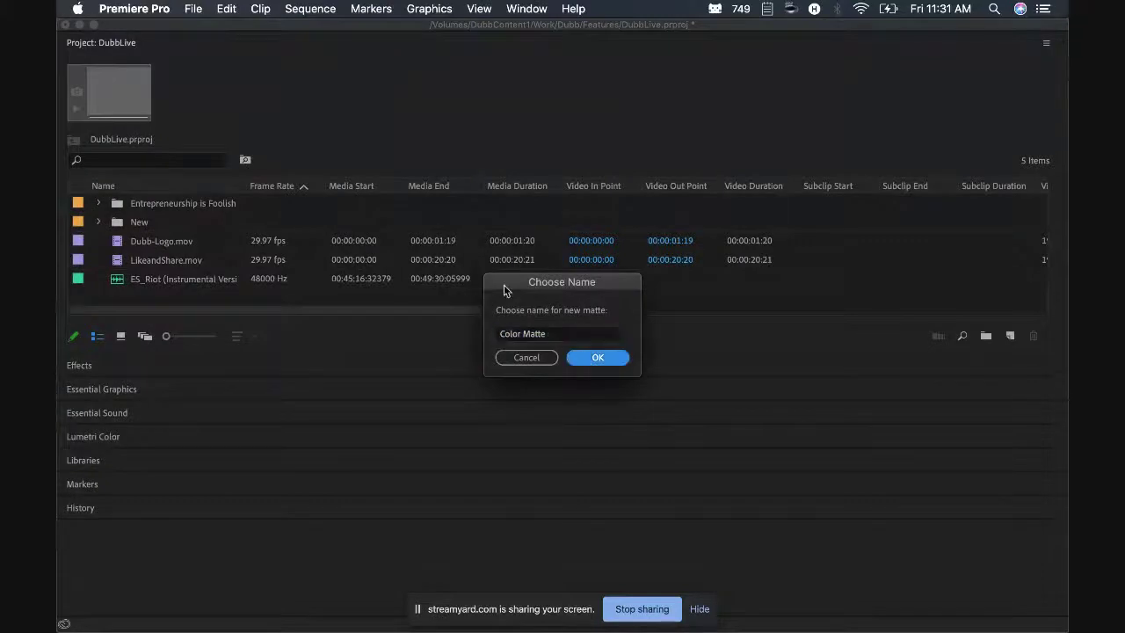
pyautogui.press('`')
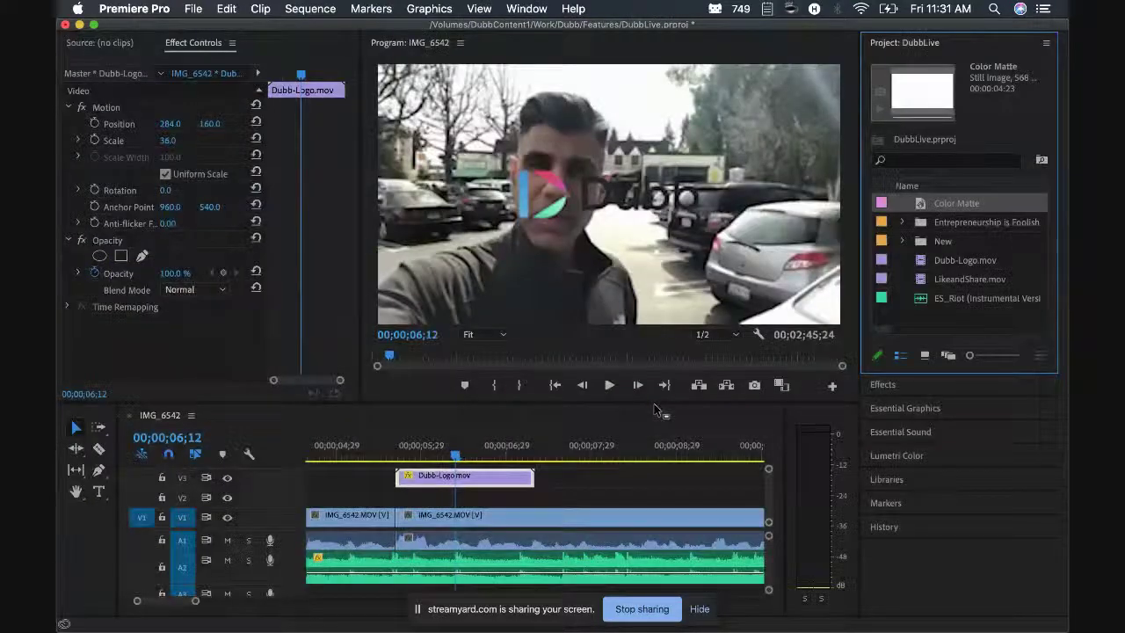
# Place the Color Matte on V2 beneath the Dubb logo and cut off the excess beyond the logo's end
pyautogui.moveTo(920, 205); pyautogui.dragTo(406, 505)
pyautogui.press('c')
pyautogui.click(536, 498)
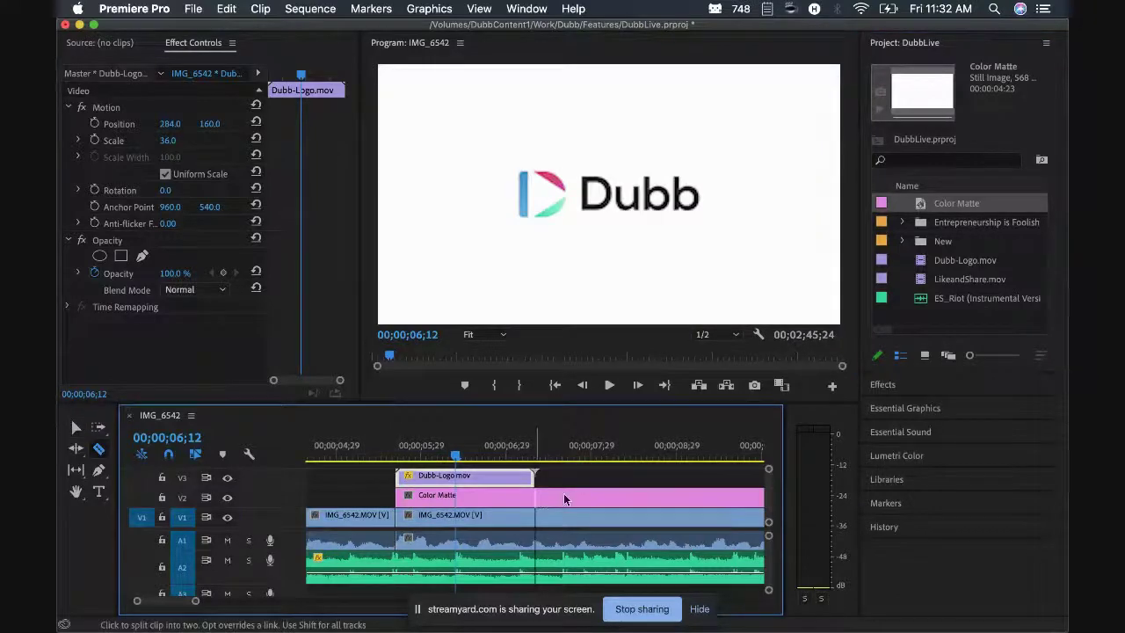
pyautogui.press('v')
pyautogui.click(567, 498)
pyautogui.press('Delete')
pyautogui.press('-')
pyautogui.press('-')
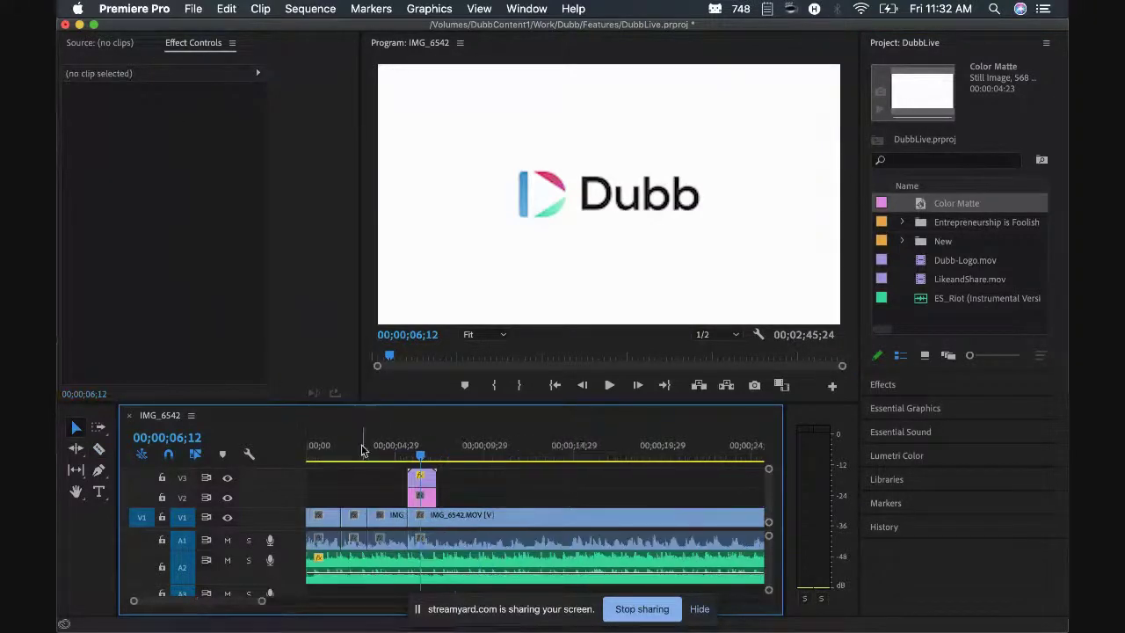
# Play the sequence from the start through the logo overlay in an enlarged program view
pyautogui.press('Home')
pyautogui.press('space')
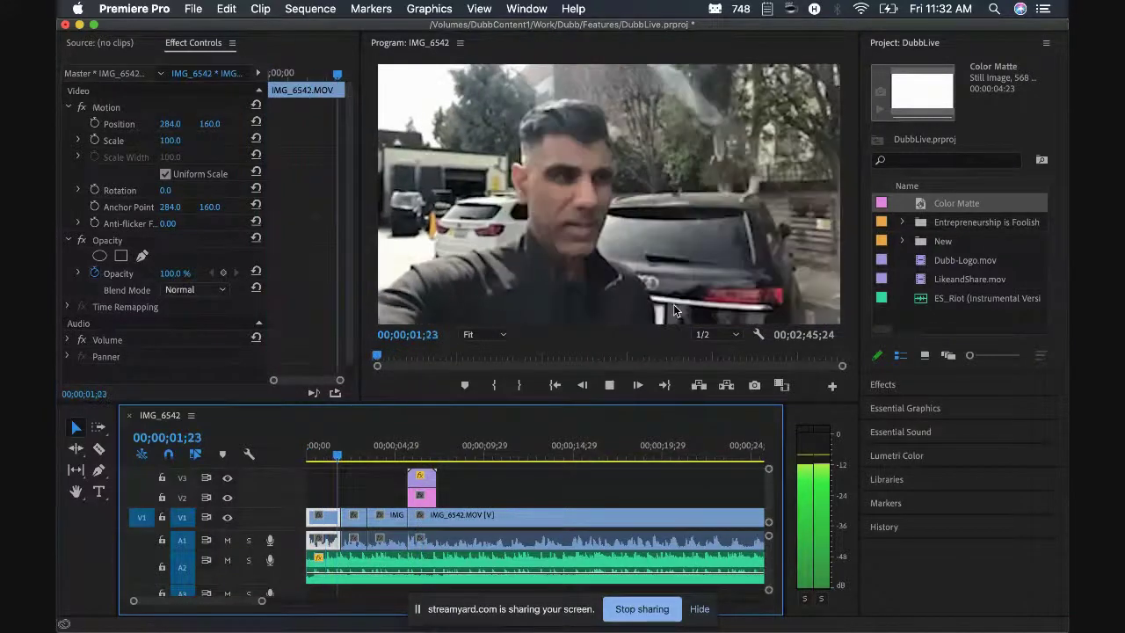
pyautogui.press('`')
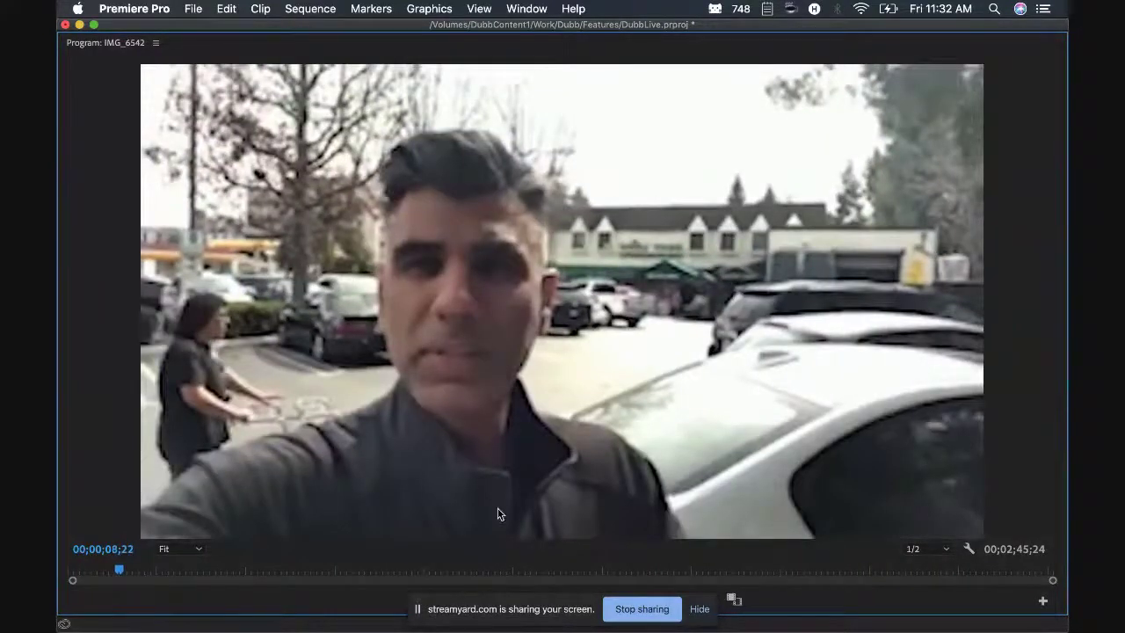
pyautogui.press('`')
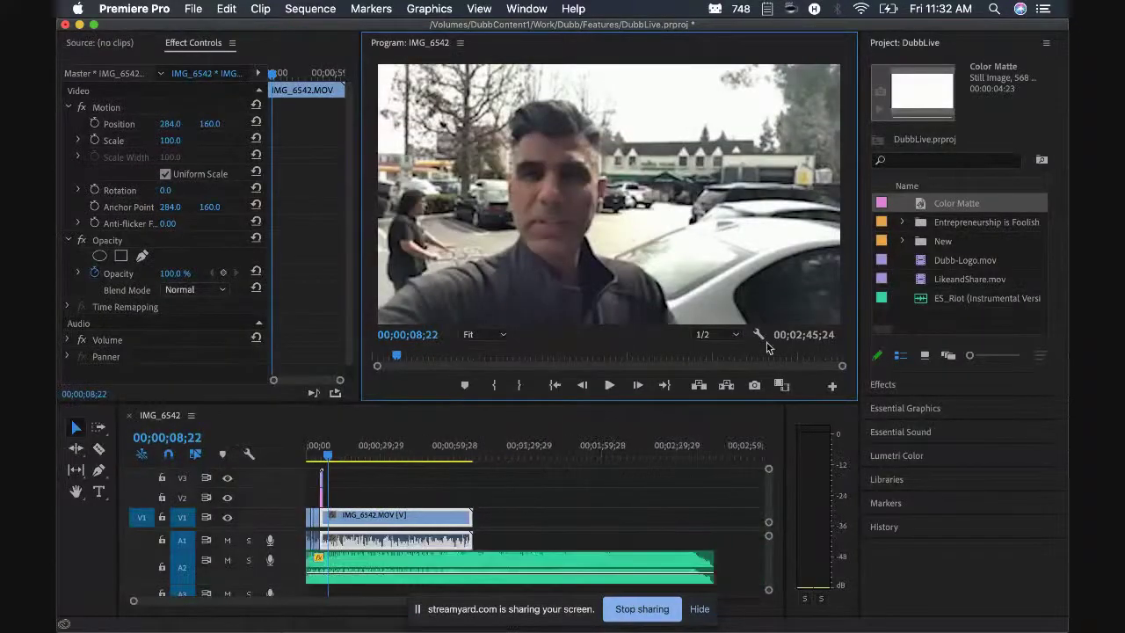
# Place the Entrepreneurship is Foolish bin's clips on V1 past the existing edit, leaving out the IMG_6542 sequence and the ES_Across the Waters music
pyautogui.click(902, 221)
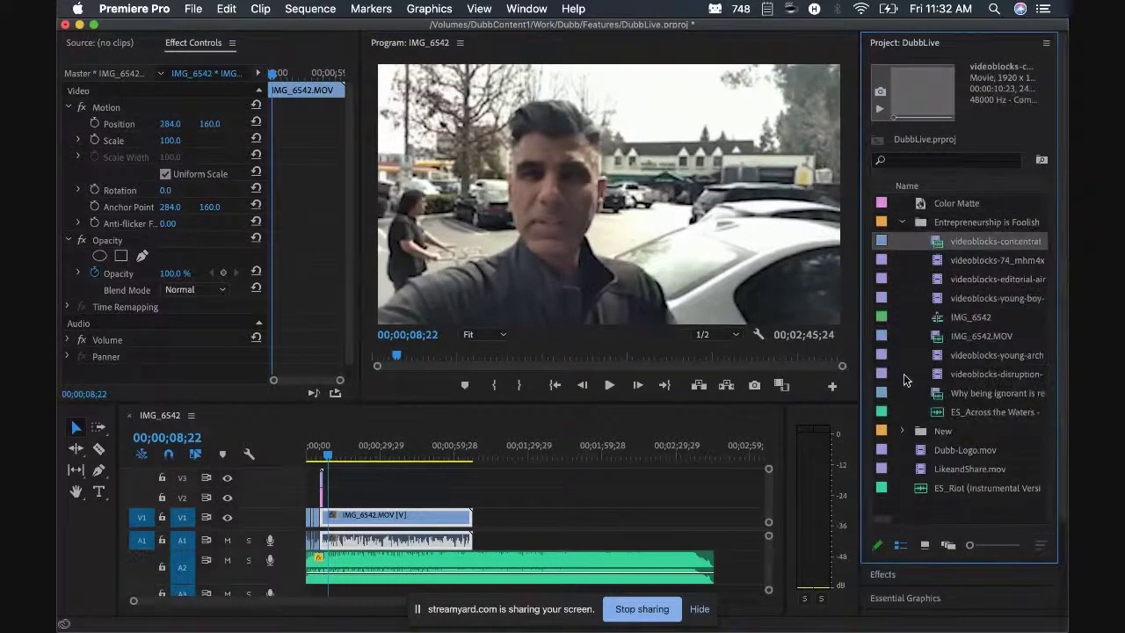
pyautogui.keyDown('shift'); pyautogui.click(940, 412); pyautogui.keyUp('shift')
pyautogui.press('-')
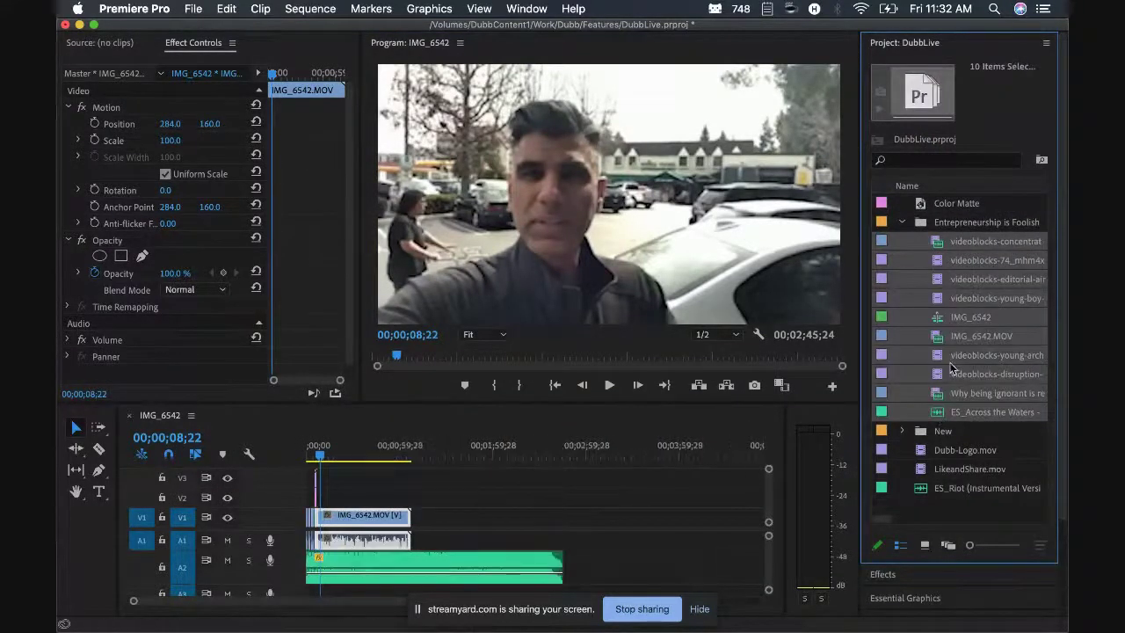
pyautogui.keyDown('super'); pyautogui.click(941, 318); pyautogui.keyUp('super')
pyautogui.keyDown('super'); pyautogui.click(939, 412); pyautogui.keyUp('super')
pyautogui.moveTo(940, 374); pyautogui.dragTo(721, 531)
pyautogui.press('-')
pyautogui.press('-')
pyautogui.moveTo(446, 451); pyautogui.dragTo(469, 449)
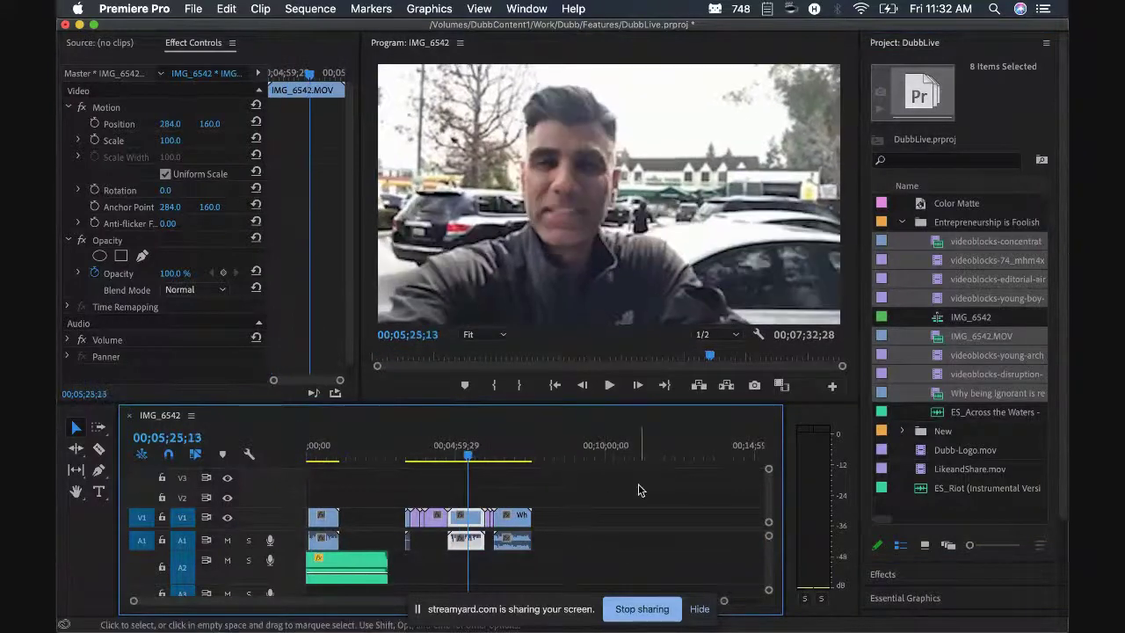
# Add the New bin's five videoblocks and Las Vegas clips at the end of V1 and delete the Entrepreneurship is Foolish clips before them
pyautogui.click(902, 432)
pyautogui.click(941, 450)
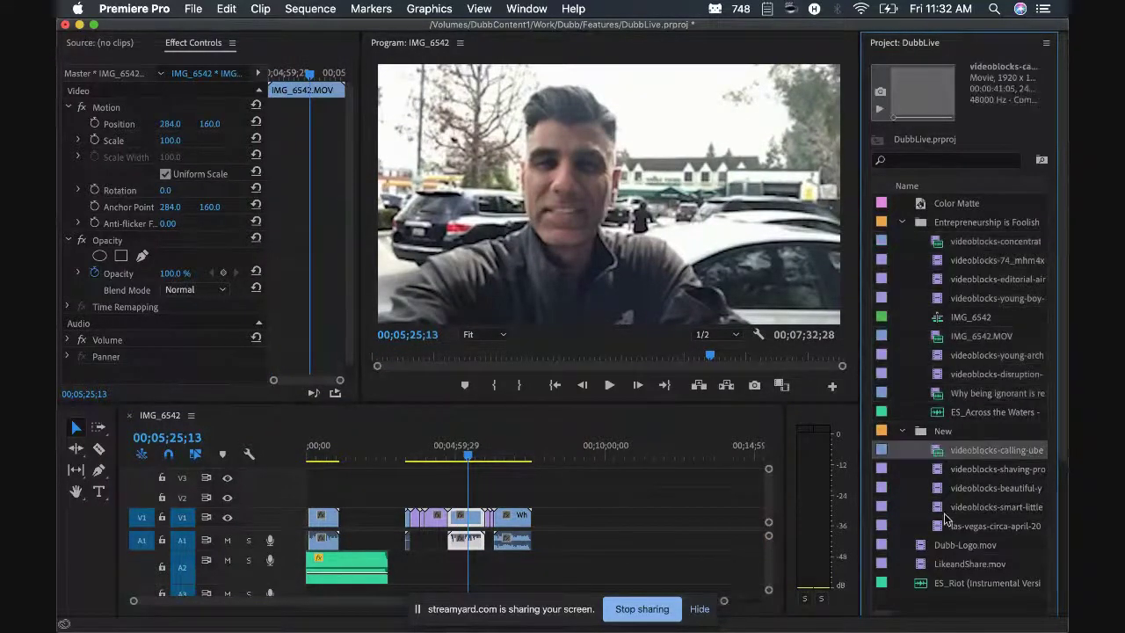
pyautogui.keyDown('shift'); pyautogui.click(940, 528); pyautogui.keyUp('shift')
pyautogui.moveTo(939, 527); pyautogui.dragTo(546, 519)
pyautogui.moveTo(397, 484); pyautogui.dragTo(533, 531)
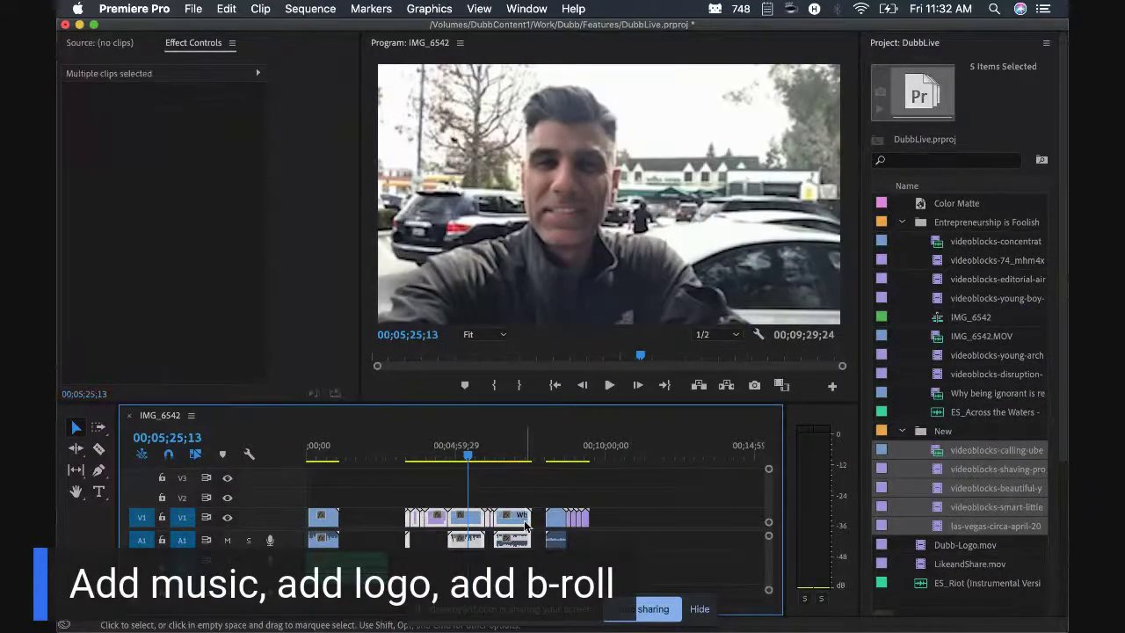
pyautogui.press('Delete')
# Preview the new b-roll clips on V1 and scale down the videoblocks-beautiful clip to fit the frame
pyautogui.click(555, 453)
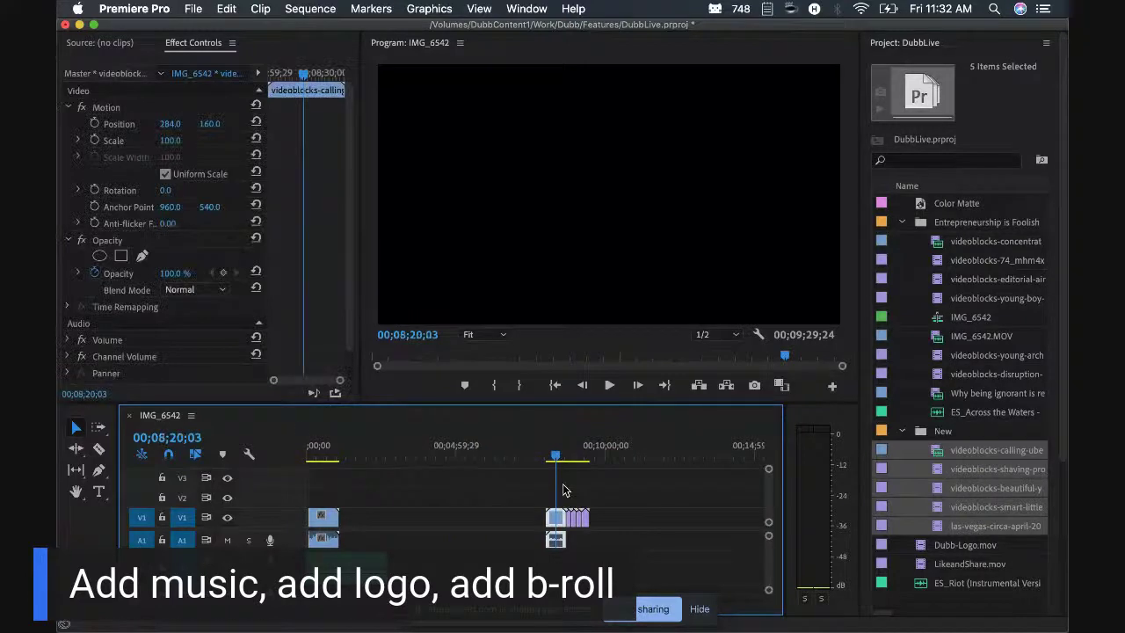
pyautogui.press('space')
pyautogui.press('space')
pyautogui.click(253, 112)
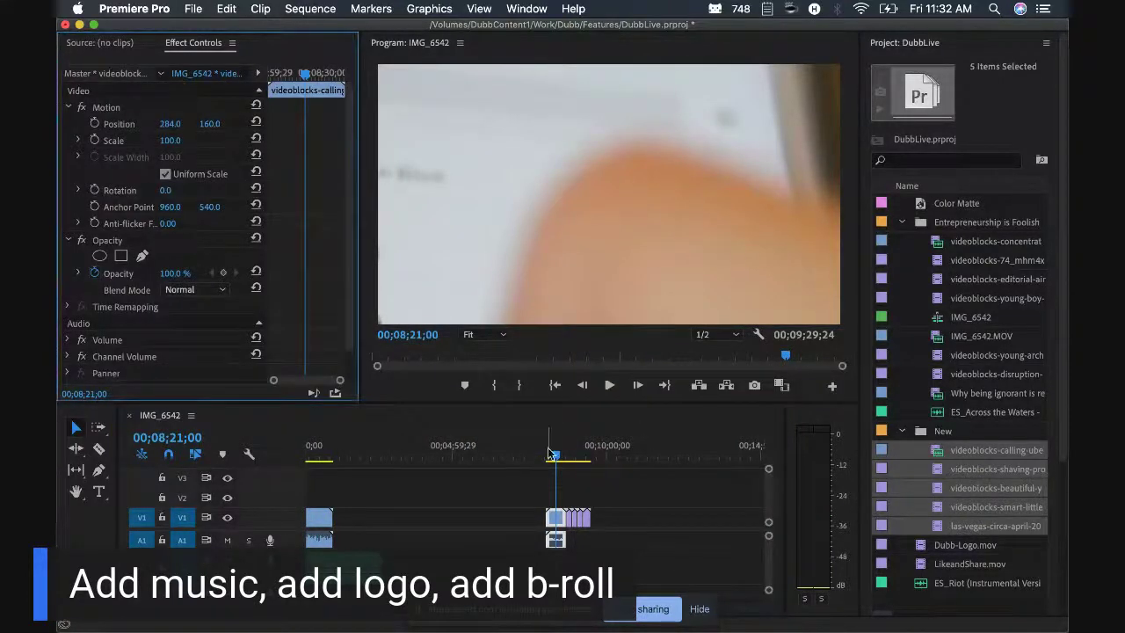
pyautogui.moveTo(551, 454); pyautogui.dragTo(575, 461)
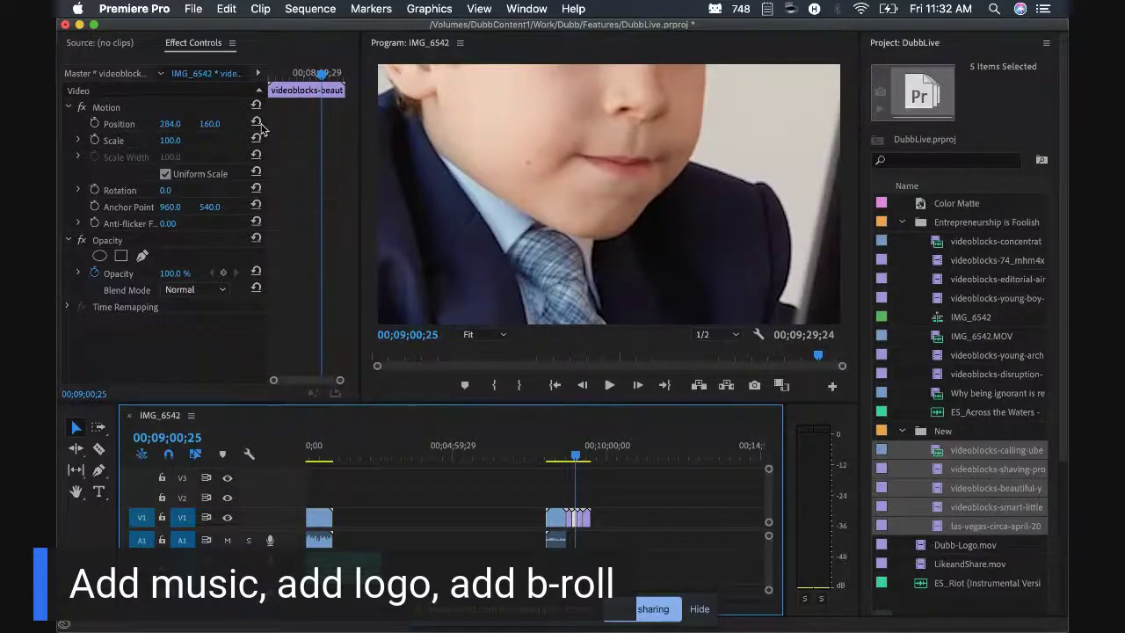
pyautogui.moveTo(173, 141)
pyautogui.mouseDown()
pyautogui.moveTo(108, 141)
pyautogui.moveTo(182, 141)
pyautogui.mouseUp()
pyautogui.moveTo(580, 450); pyautogui.dragTo(581, 452)
# Reduce the scale of the videoblocks-smart-little clip to 47
pyautogui.click(171, 140)
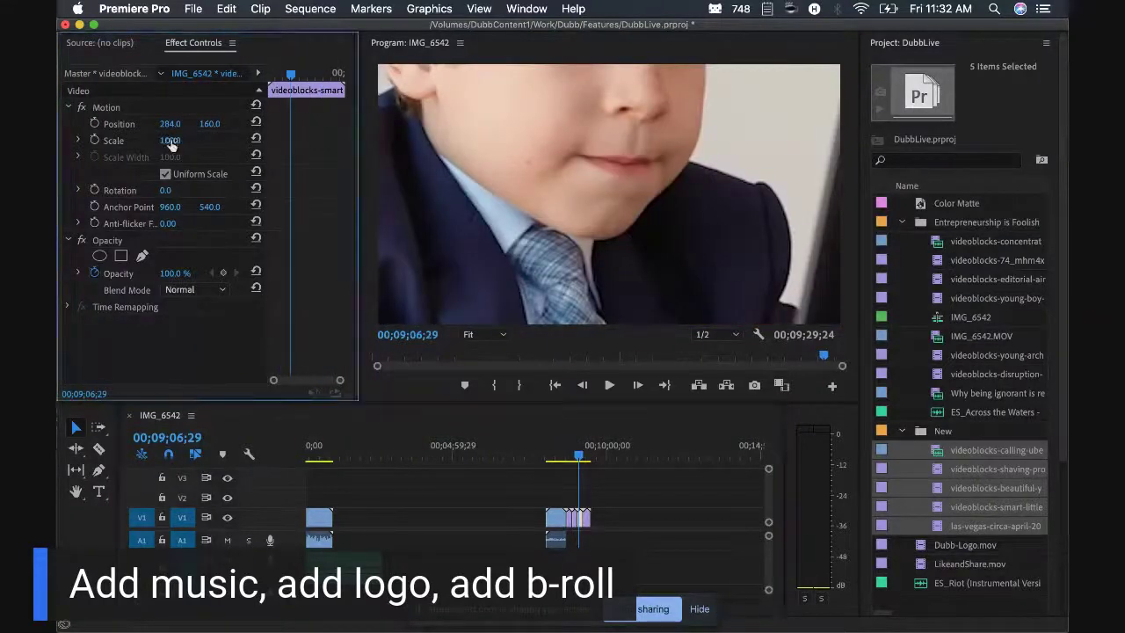
pyautogui.write('60')
pyautogui.press('Return')
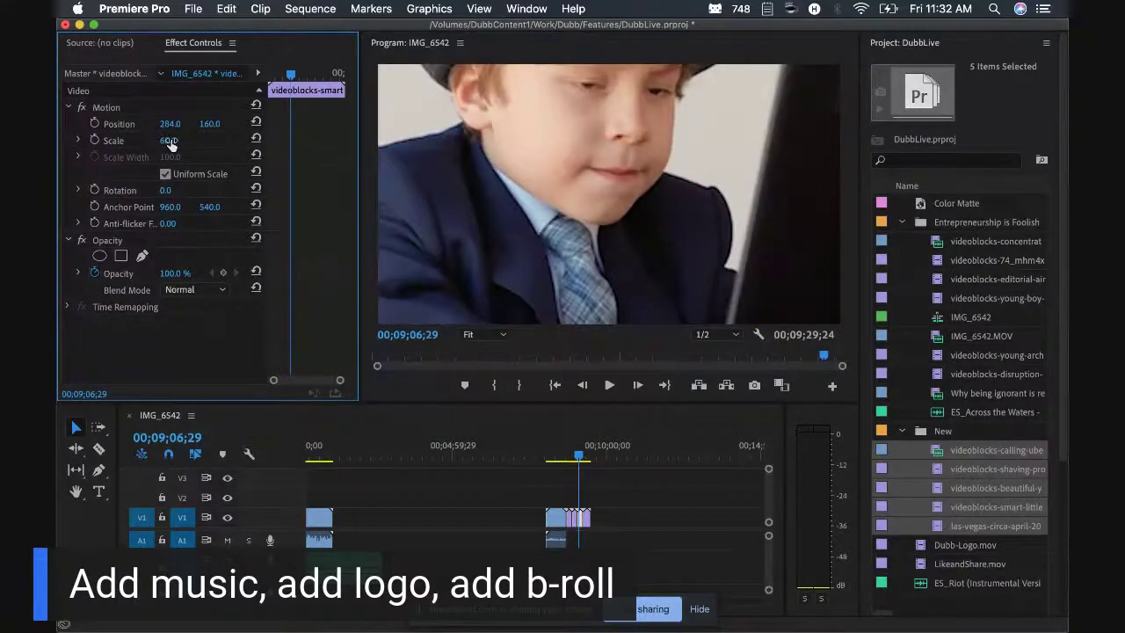
pyautogui.moveTo(172, 144); pyautogui.dragTo(169, 144)
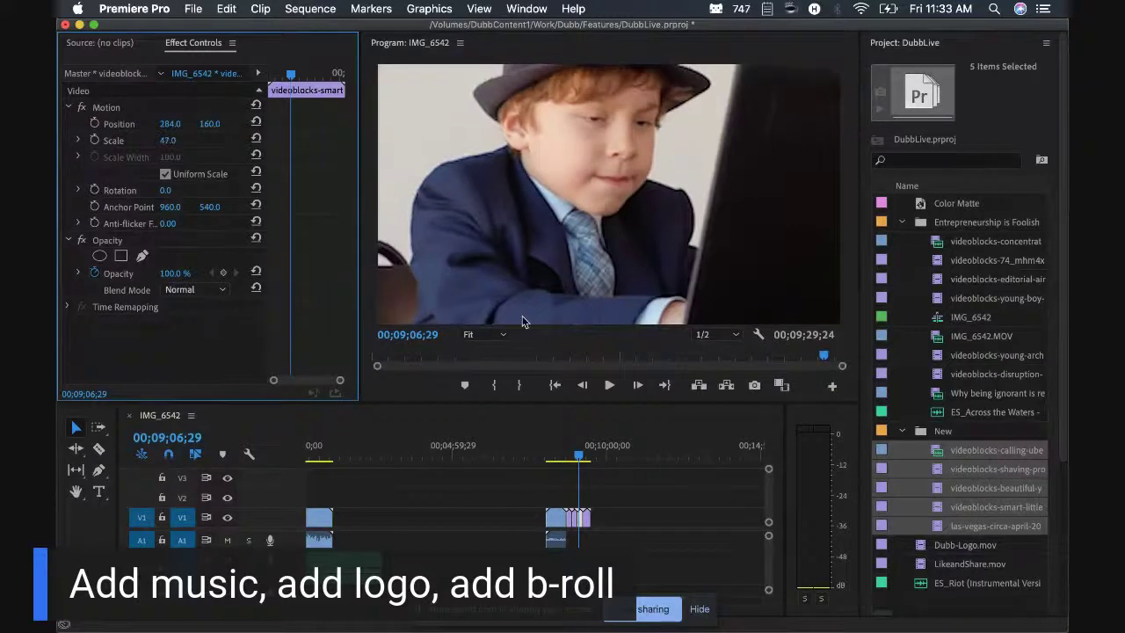
# Move the two rescaled b-roll clips onto V2 above the selfie video, starting shortly after the 15-second mark
pyautogui.click(574, 517)
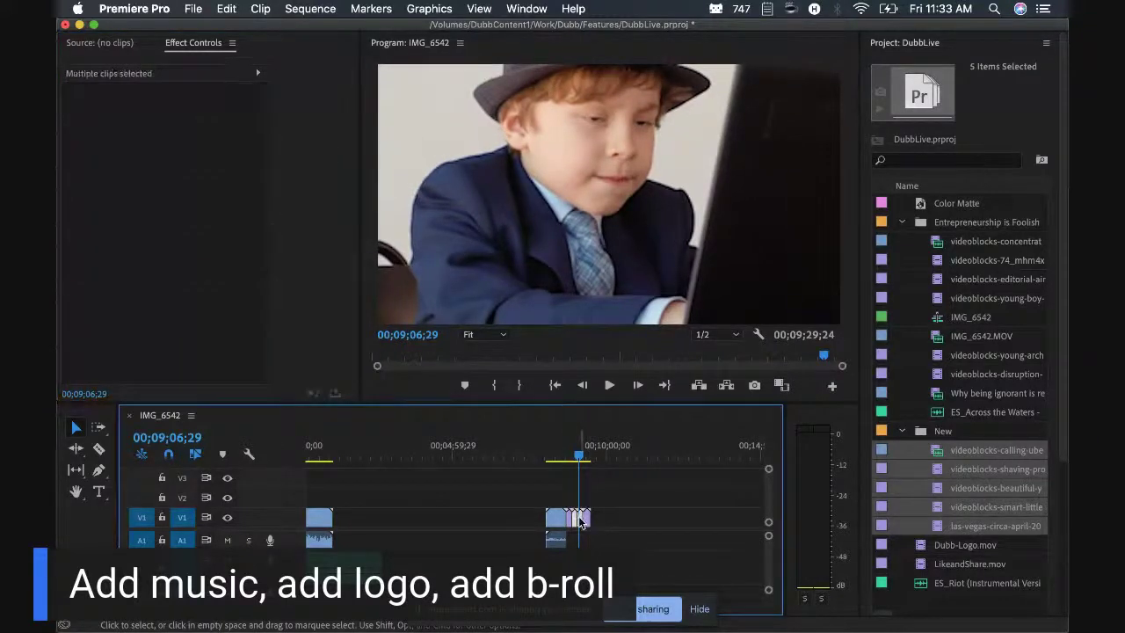
pyautogui.moveTo(580, 520); pyautogui.dragTo(264, 457)
pyautogui.press('\\')
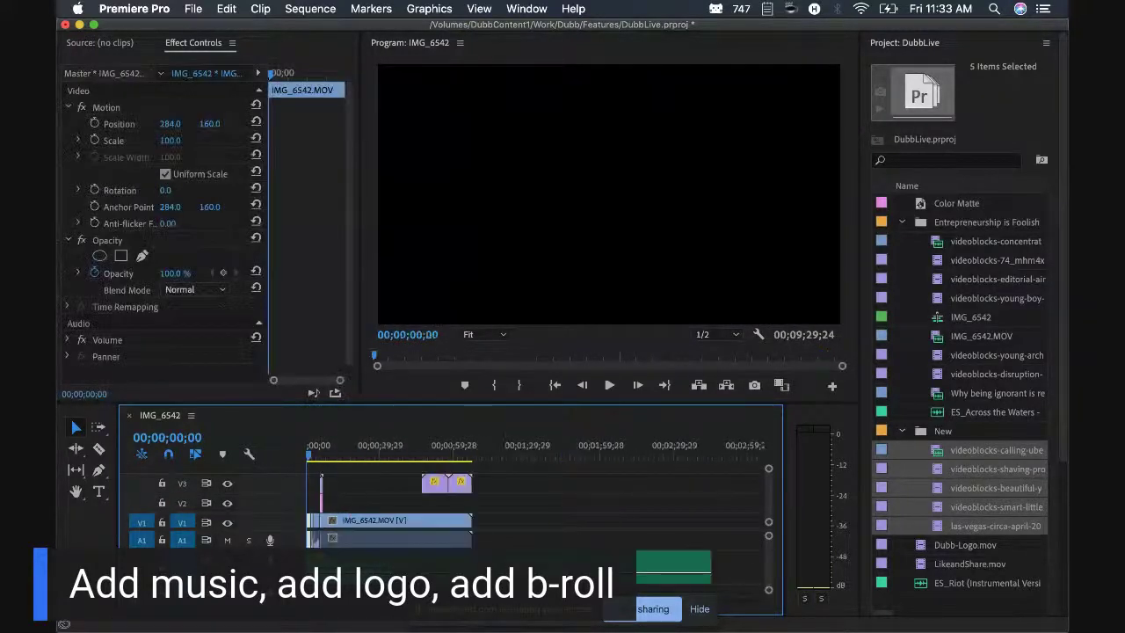
pyautogui.moveTo(468, 473); pyautogui.dragTo(419, 508)
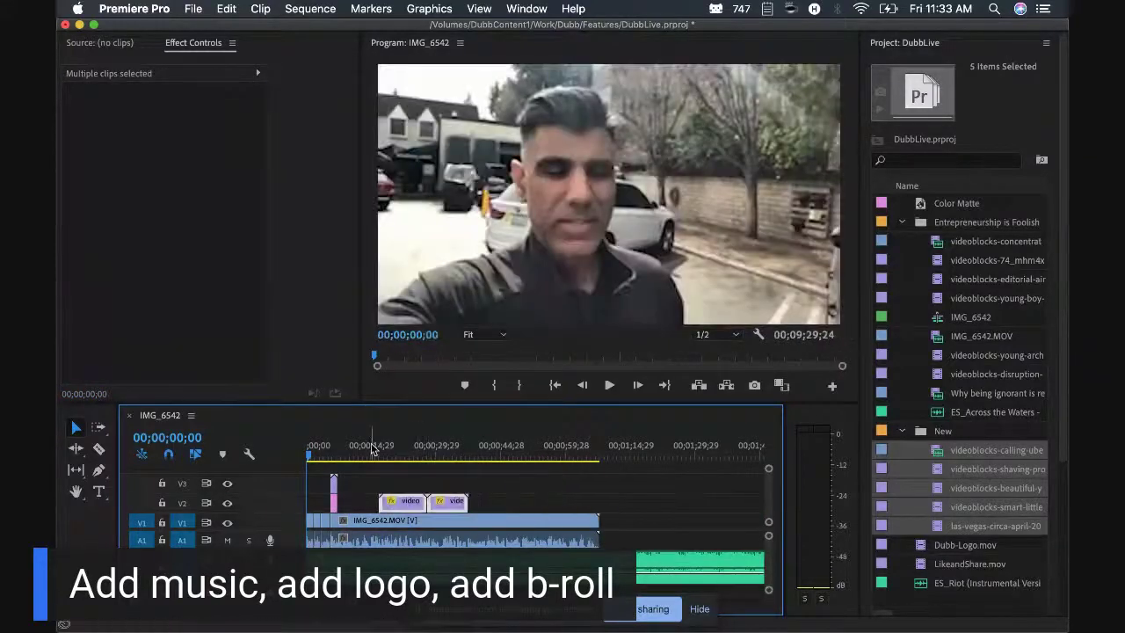
# Play the section leading into the b-roll overlay, partly in an enlarged program view
pyautogui.click(363, 454)
pyautogui.press('space')
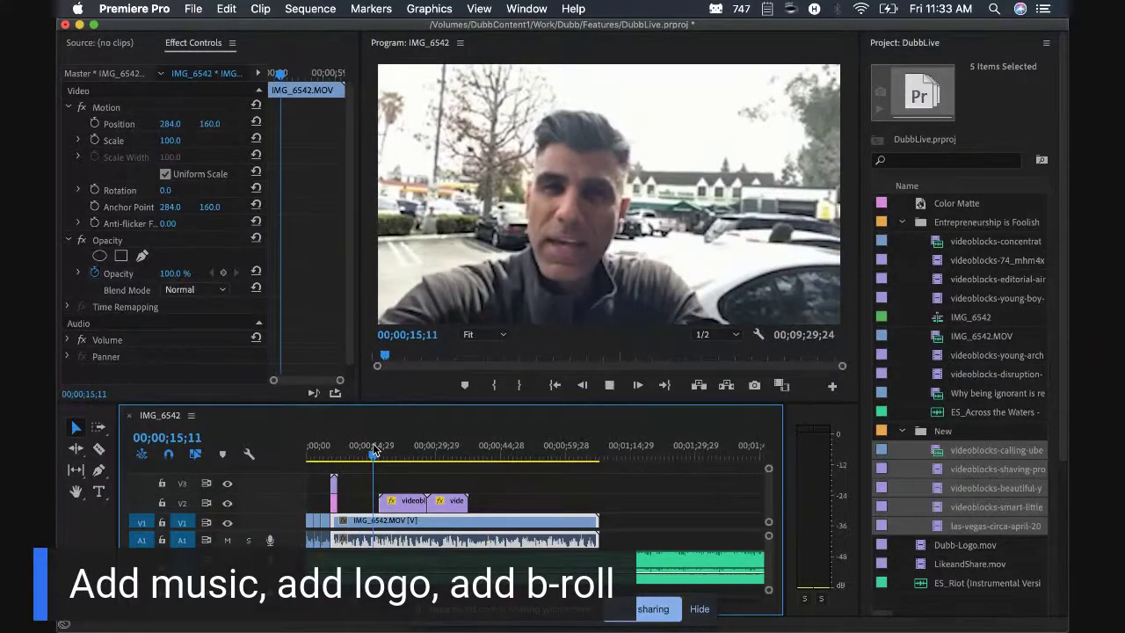
pyautogui.press('`')
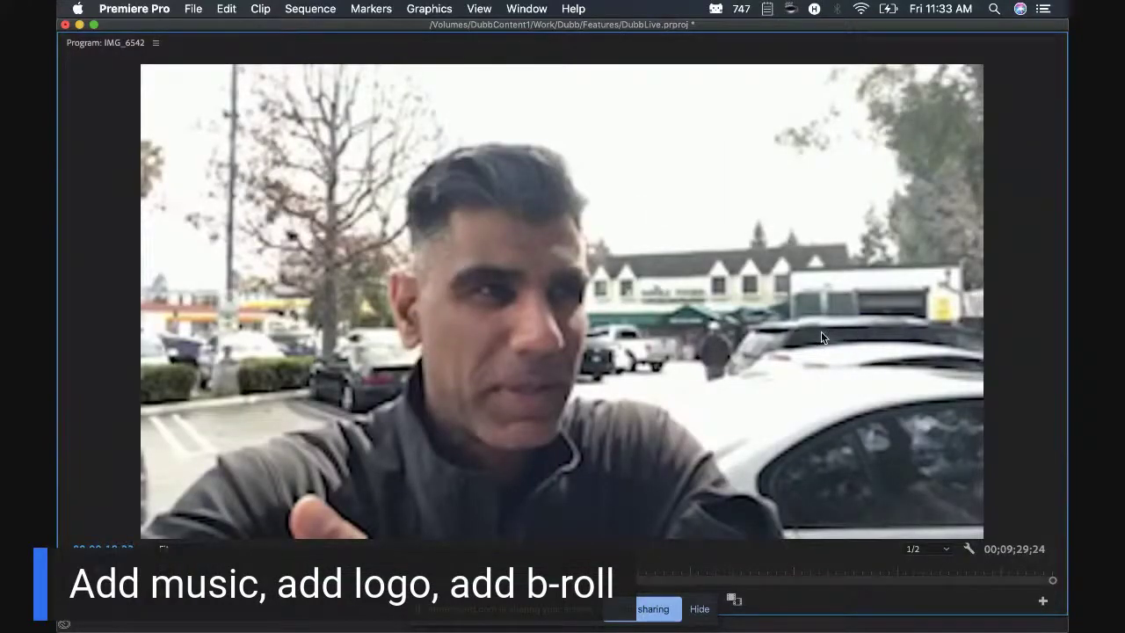
pyautogui.press('`')
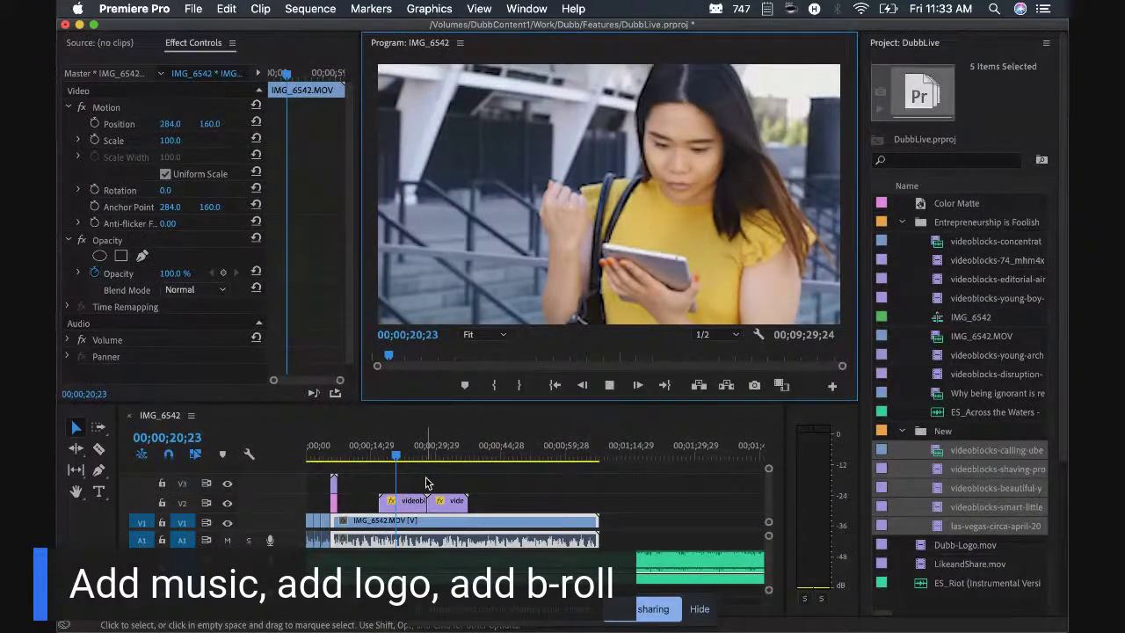
pyautogui.press('space')
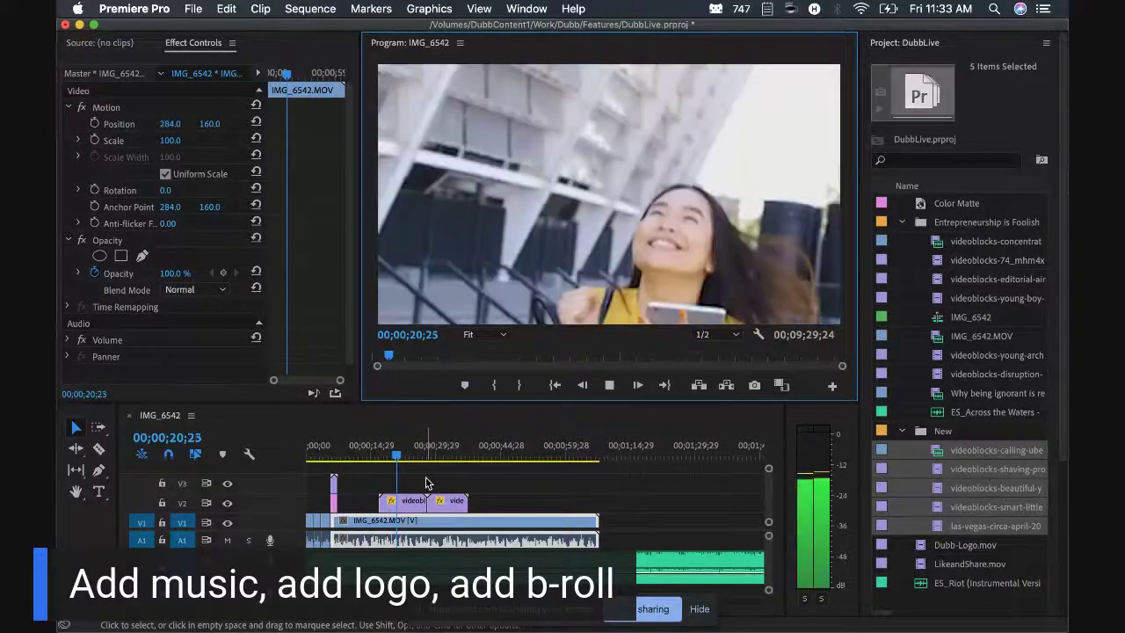
# Delete the videoblocks-smart-little clip from V2 and play on past the remaining b-roll clip
pyautogui.press('space')
pyautogui.click(440, 502)
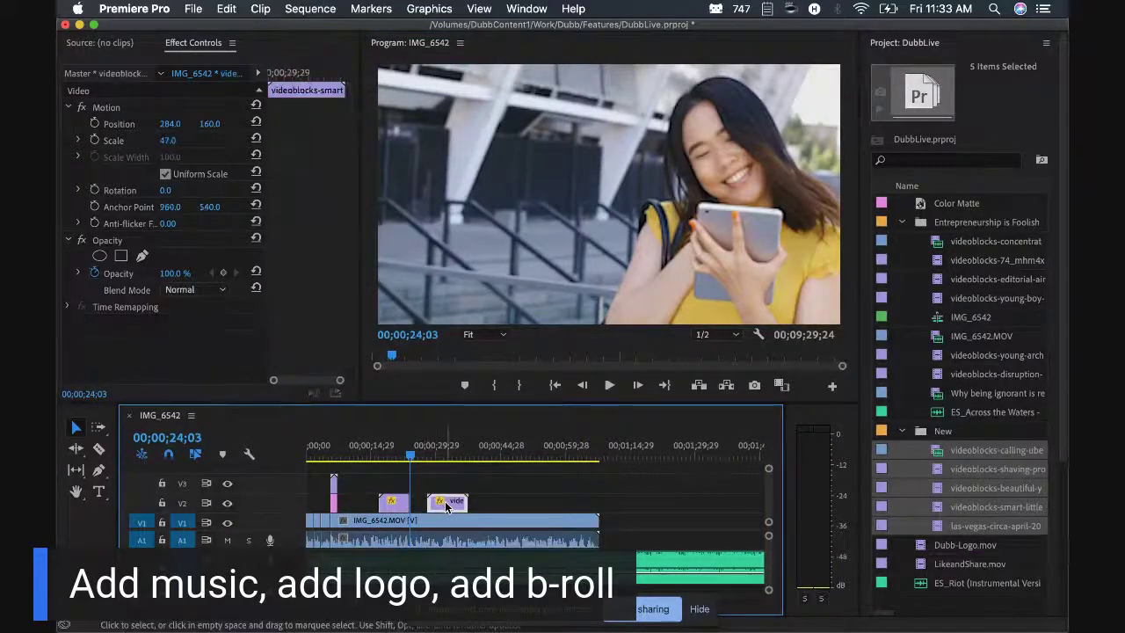
pyautogui.press('Delete')
pyautogui.press('space')
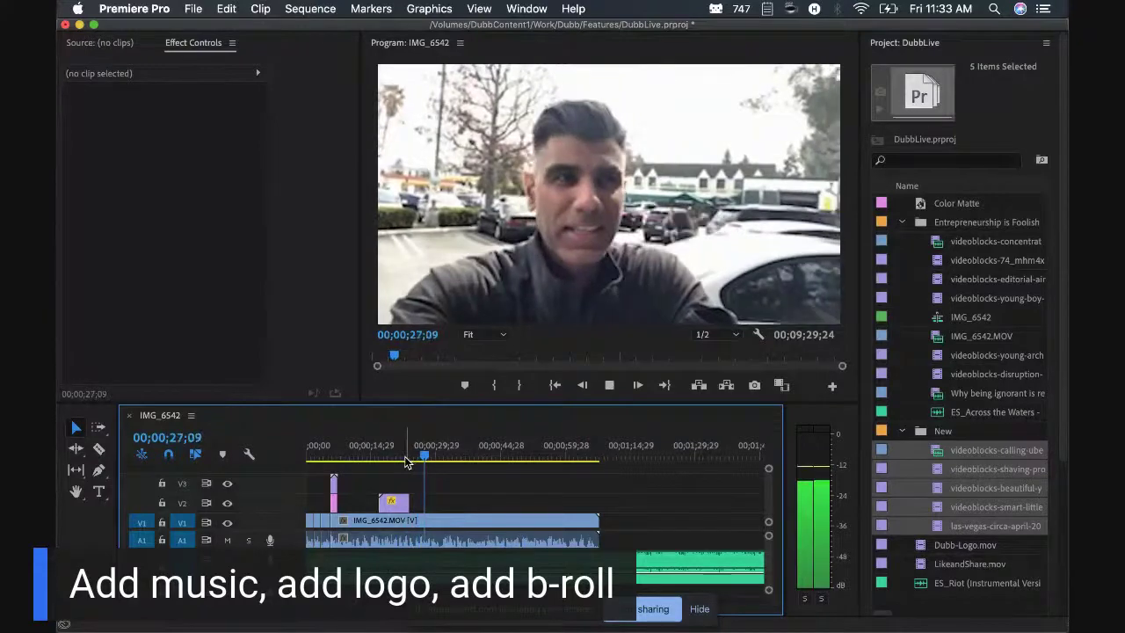
# Review the remaining b-roll overlay and the Dubb logo section near the 6-second mark
pyautogui.click(403, 458)
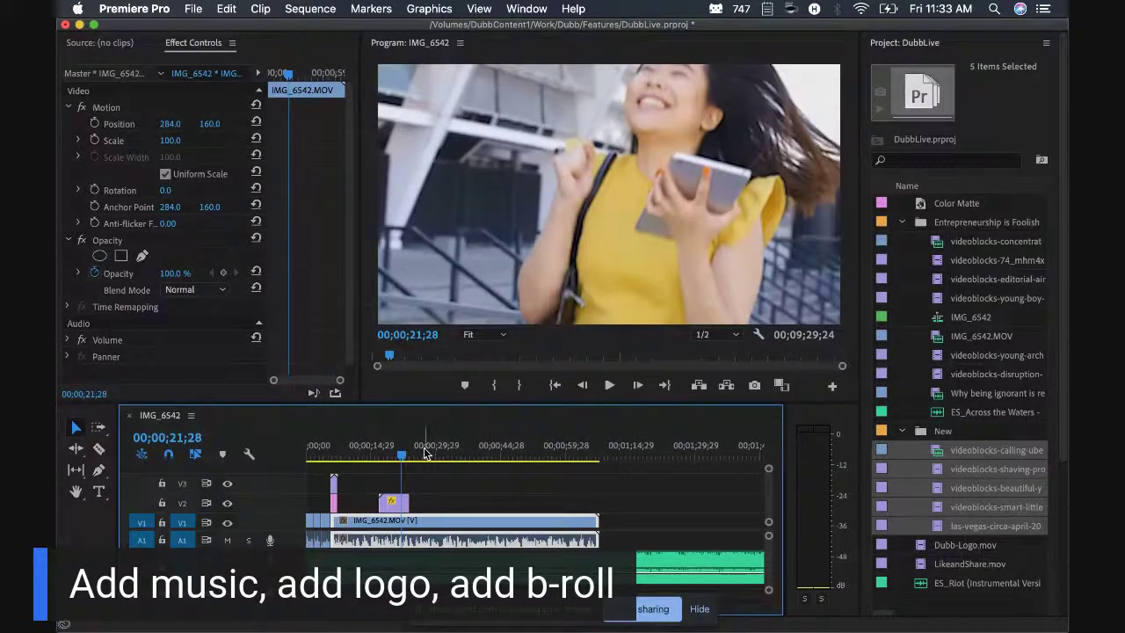
pyautogui.click(334, 454)
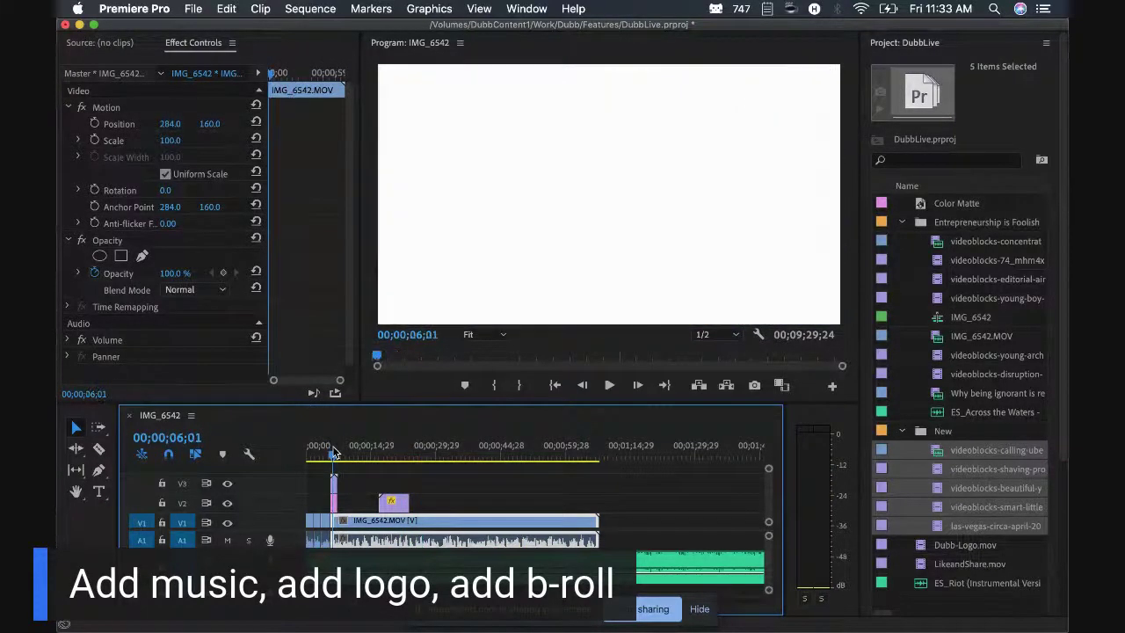
pyautogui.click(337, 445)
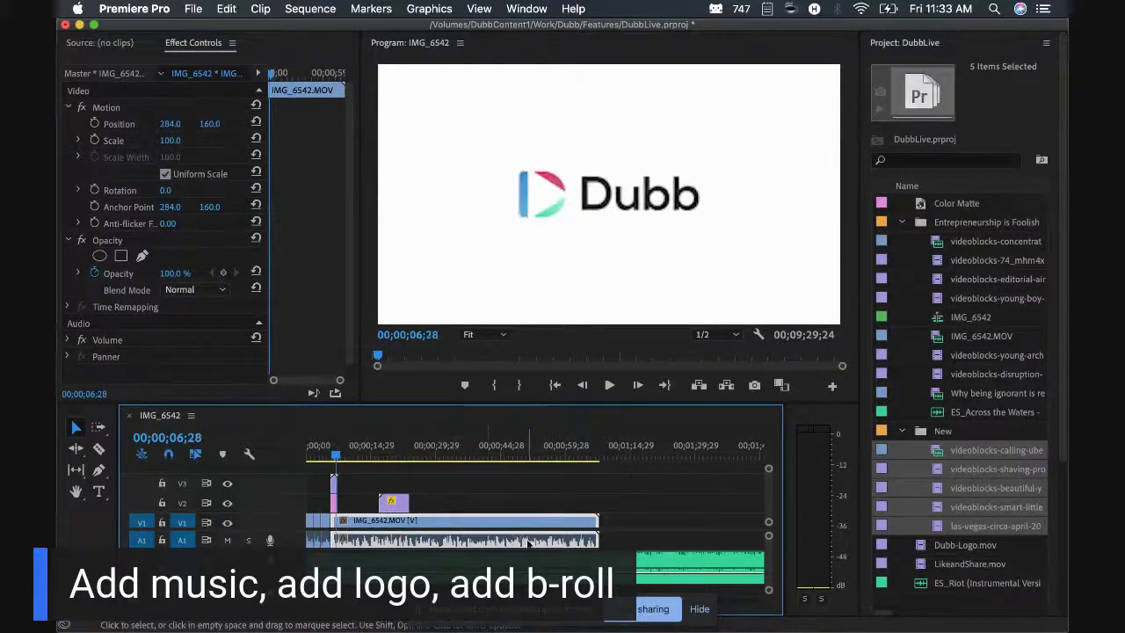
# Switch to StreamYard in Chrome and change the broadcast to the single-person layout showing only the presenter's camera
pyautogui.press('super+Tab')
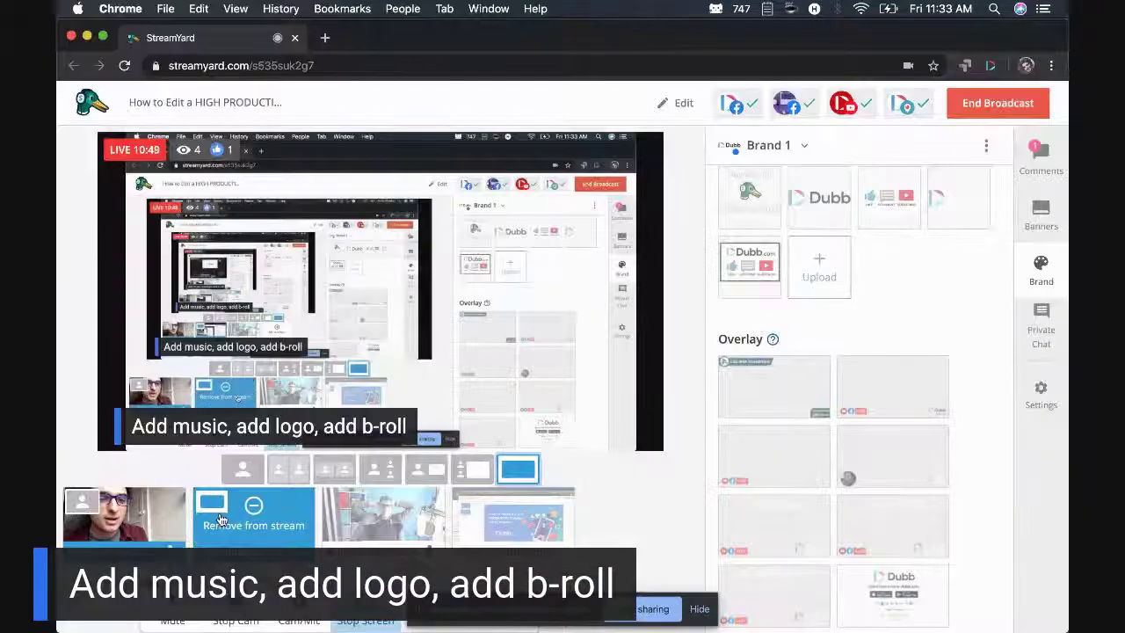
pyautogui.moveTo(497, 522)
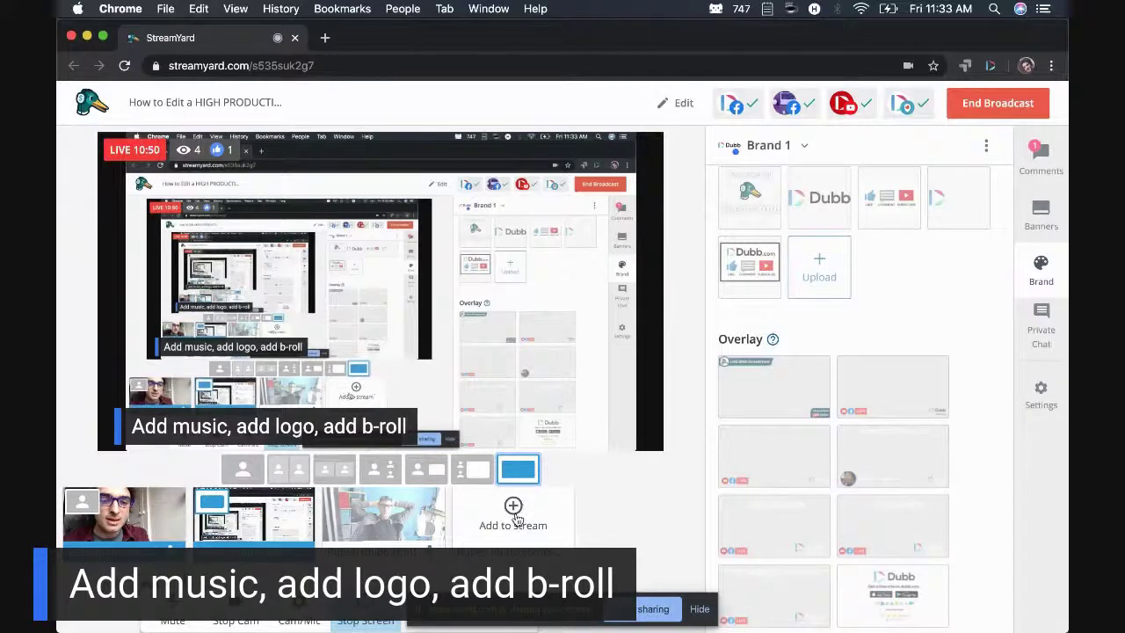
pyautogui.click(242, 472)
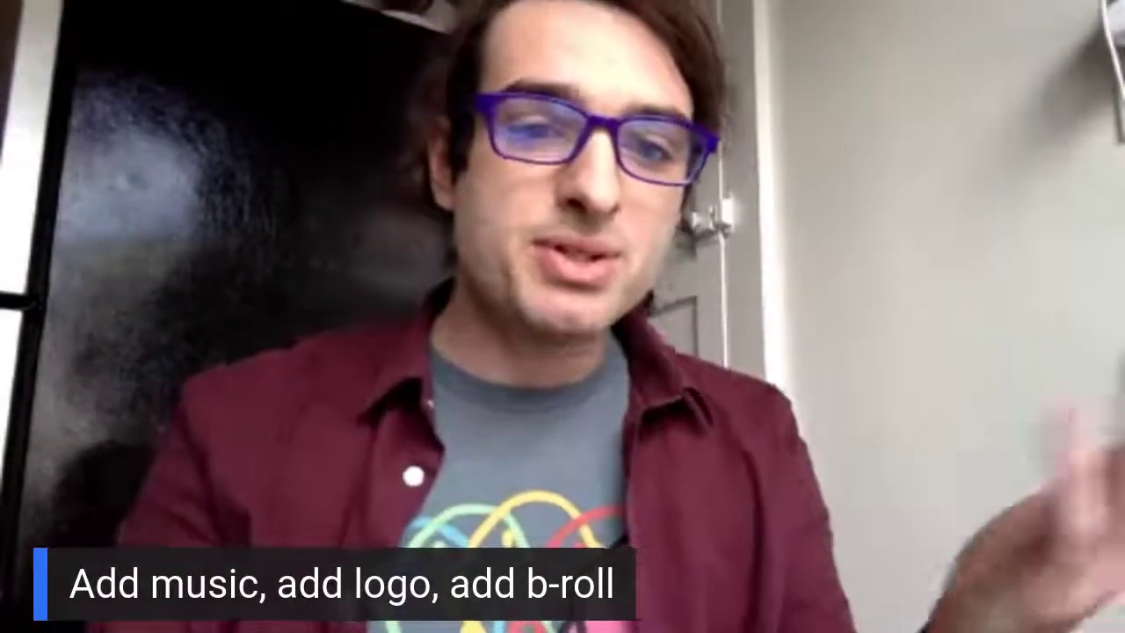
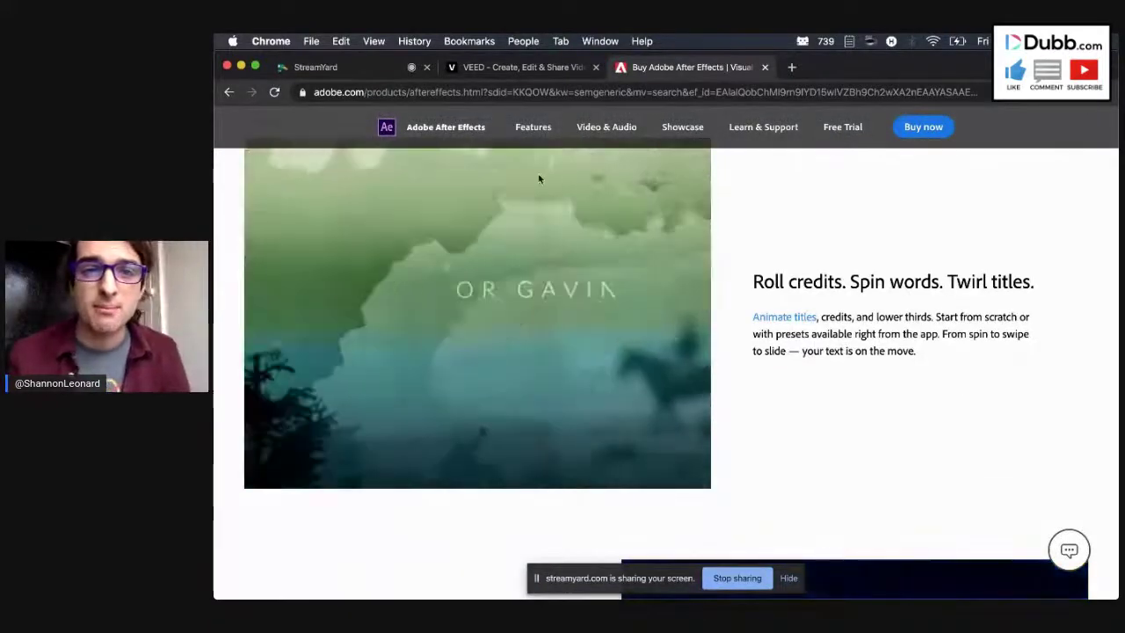
# Check the StreamYard studio, return to the Adobe After Effects product page and view its header section
pyautogui.click(357, 72)
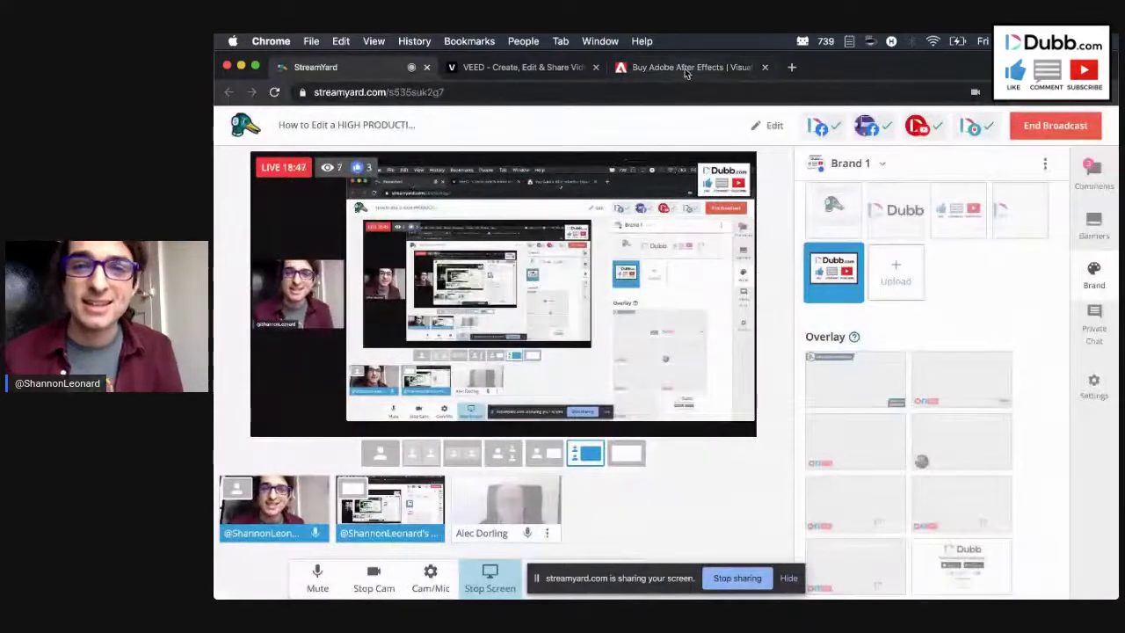
pyautogui.click(686, 68)
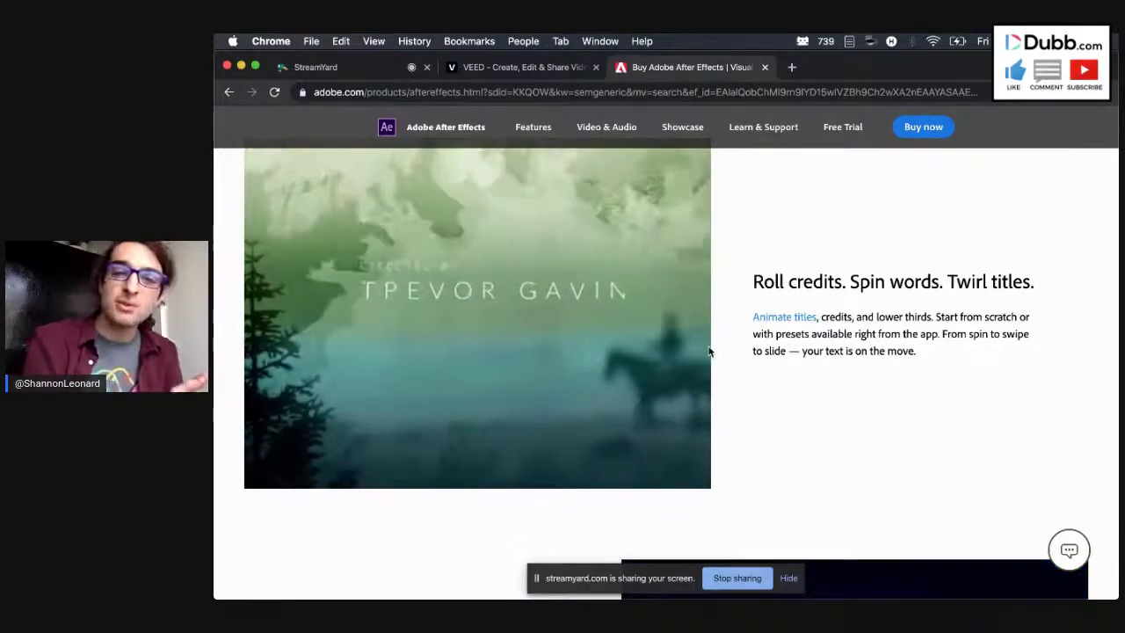
pyautogui.scroll(1, 709, 352)
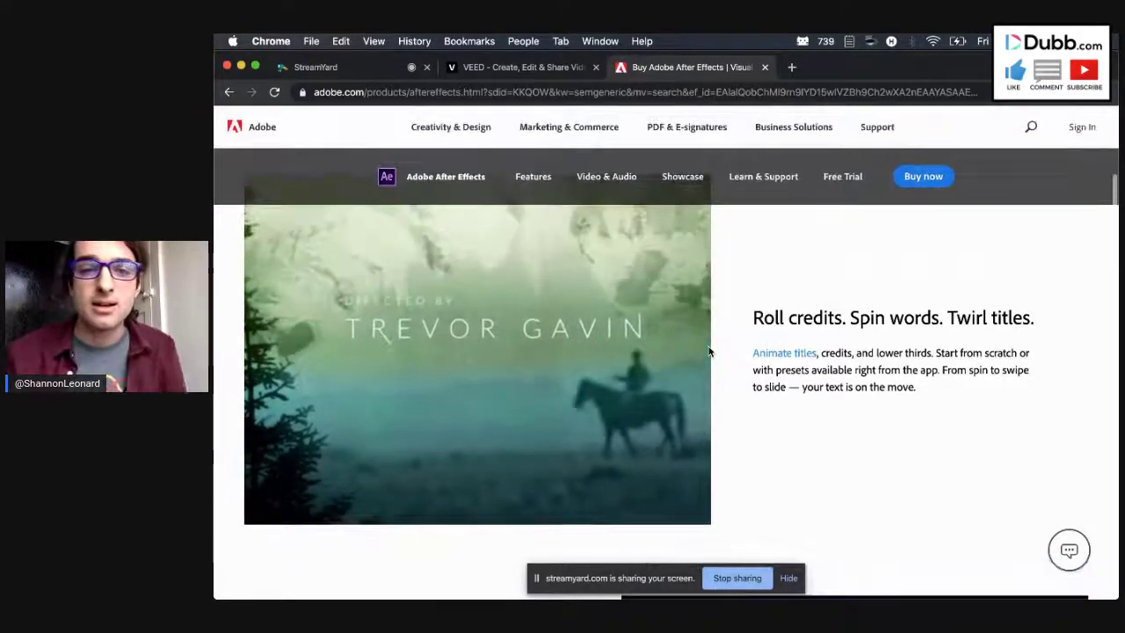
pyautogui.scroll(10, 710, 351)
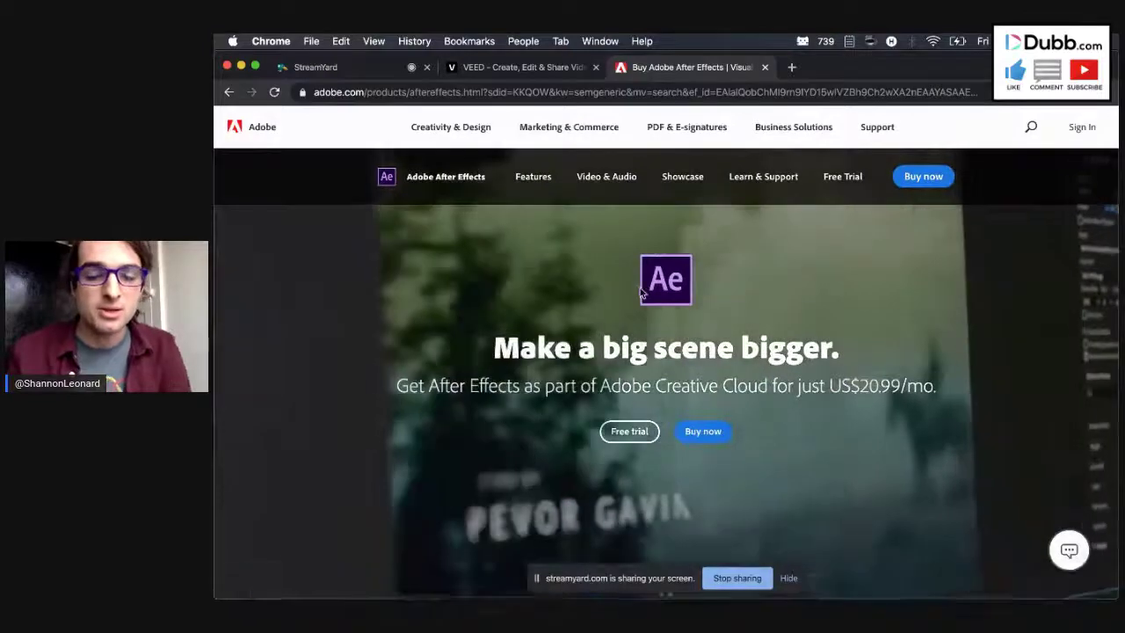
# Launch After Effects by searching the computer for "after"
pyautogui.press('super+space')
pyautogui.write('after')
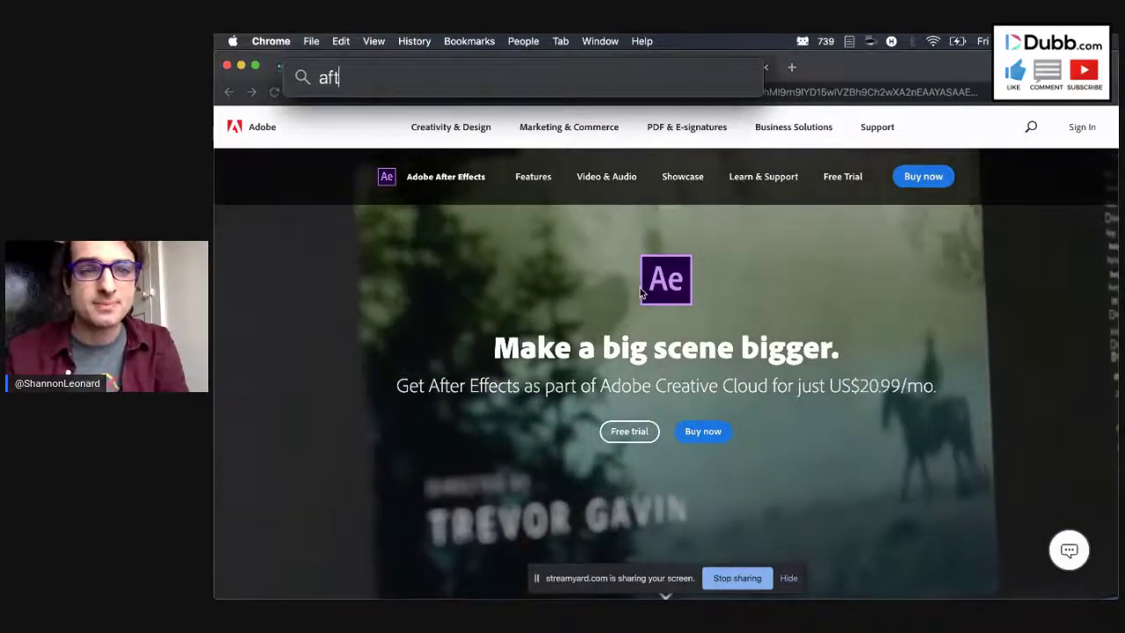
pyautogui.press('Return')
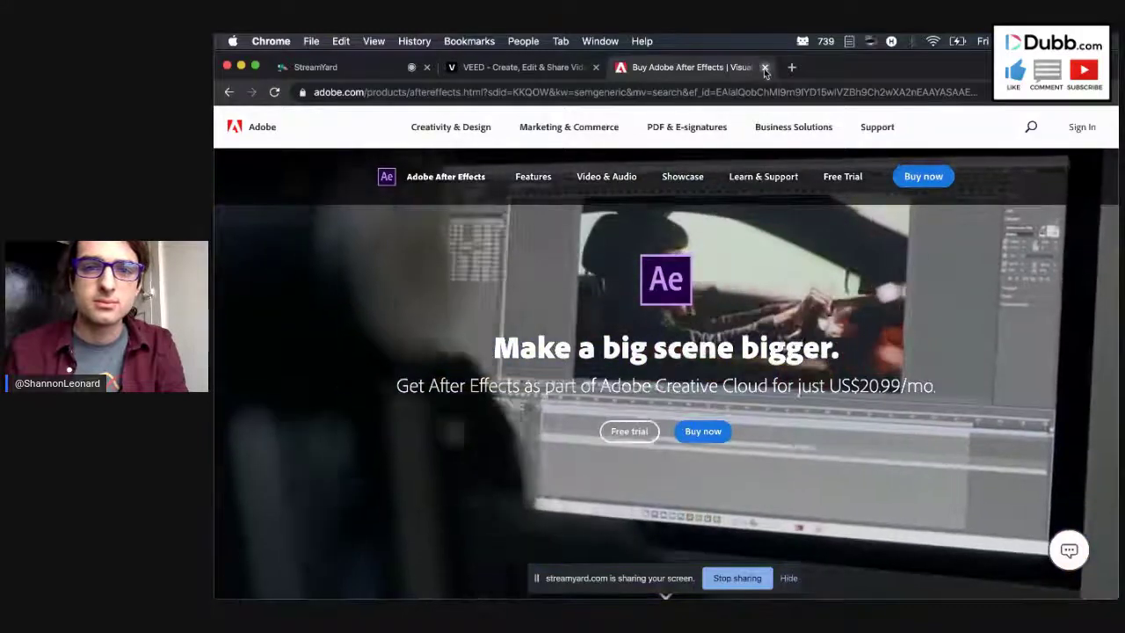
# Close the Adobe After Effects and VEED pages in Chrome and switch to Premiere Pro
pyautogui.click(764, 68)
pyautogui.click(597, 68)
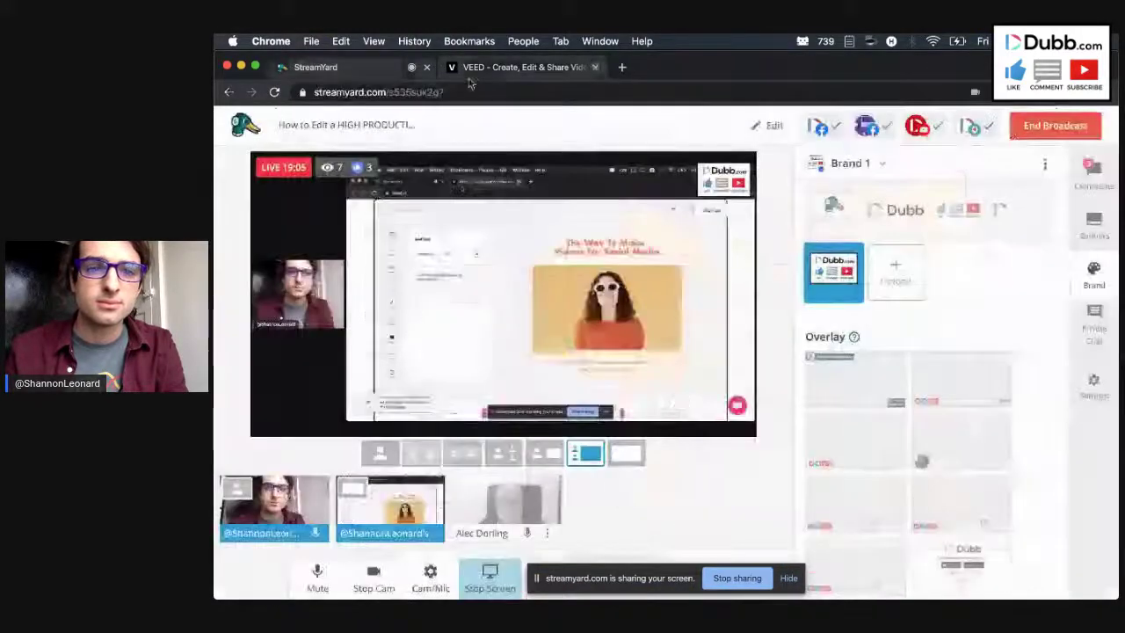
pyautogui.press('super+Tab')
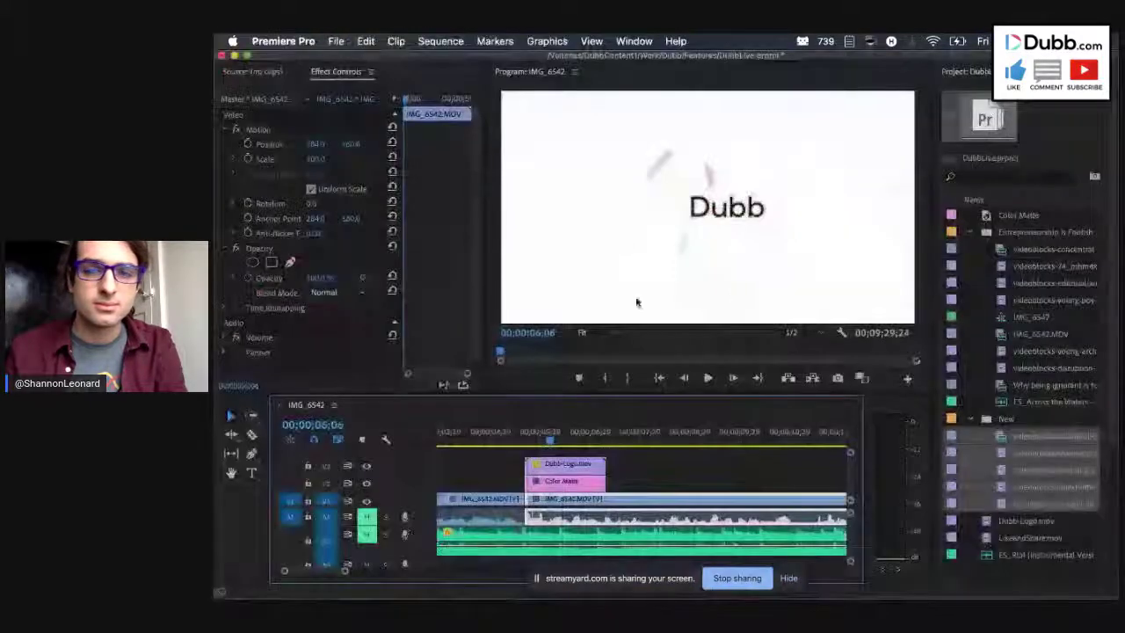
# Try to bring After Effects to the front
pyautogui.moveTo(934, 596)
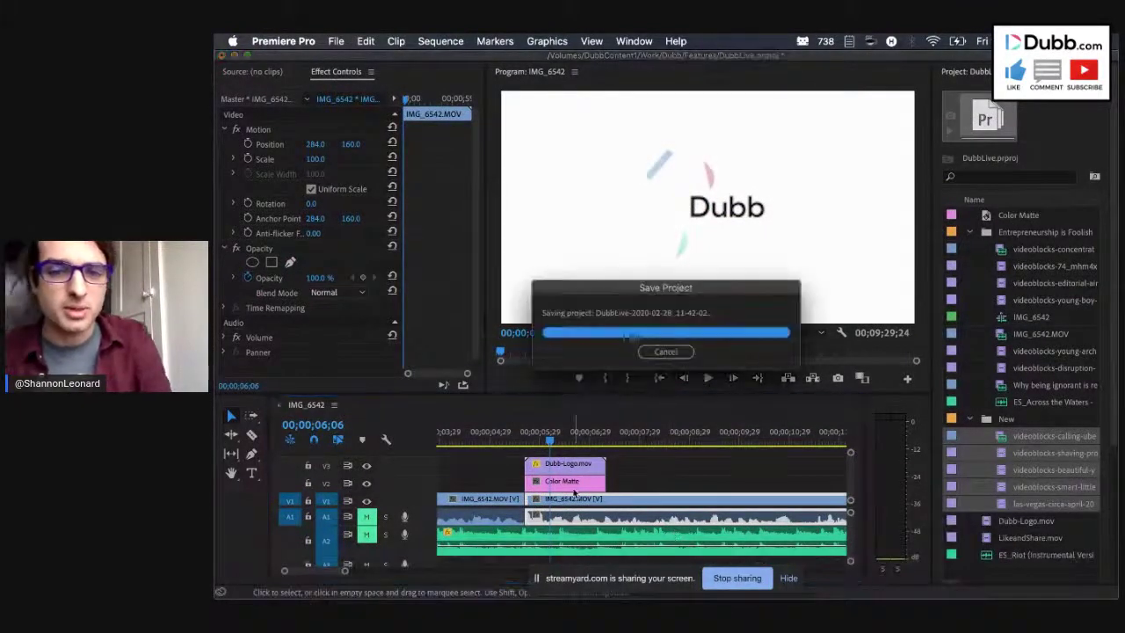
pyautogui.moveTo(629, 594)
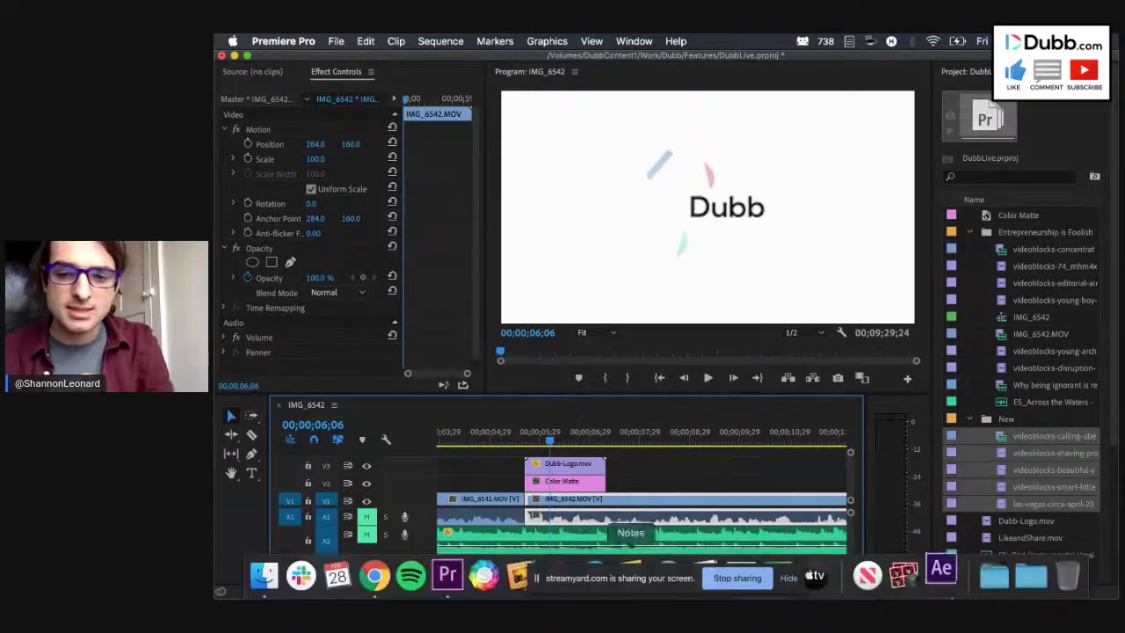
pyautogui.click(951, 582)
pyautogui.click(954, 584)
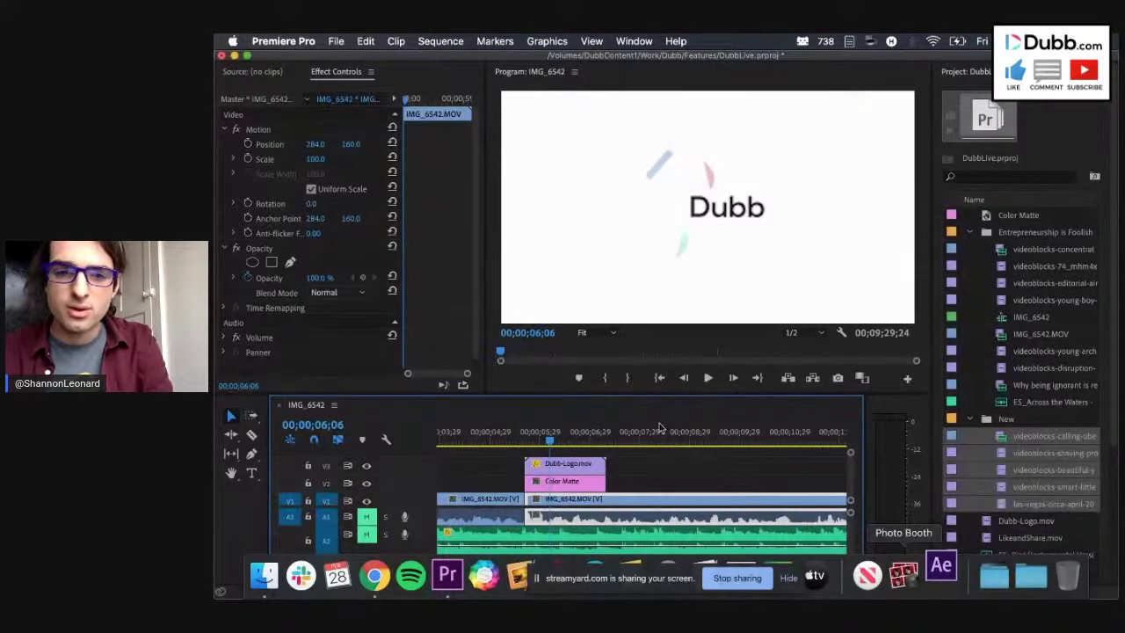
# Switch to the StreamYard studio in Chrome and add the waiting guest to the stream
pyautogui.press('super+Tab')
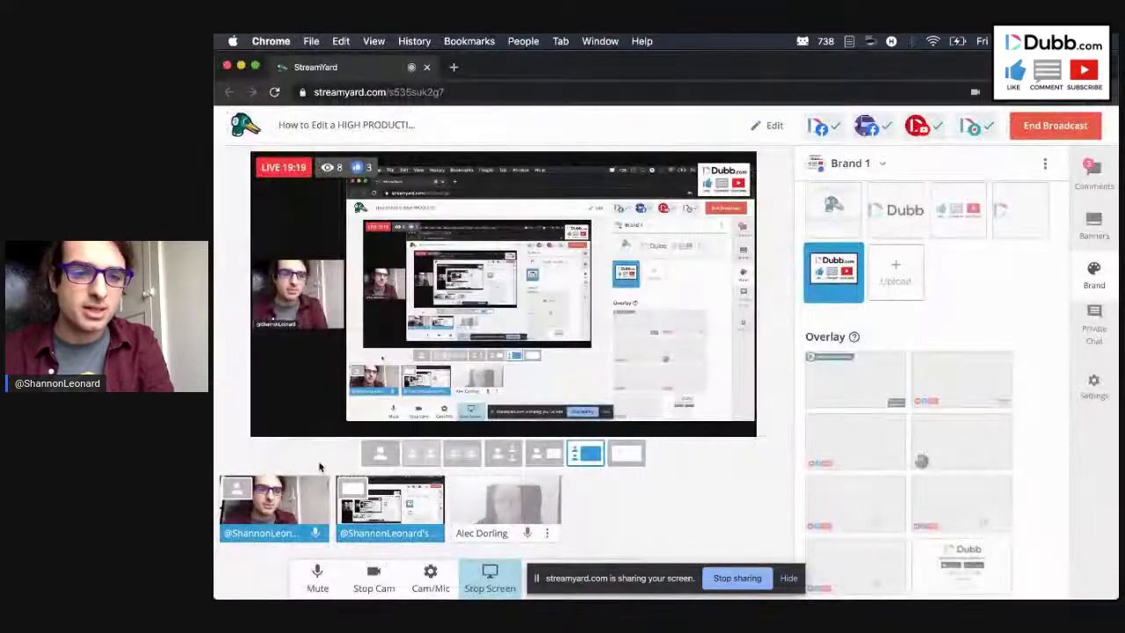
pyautogui.moveTo(548, 512)
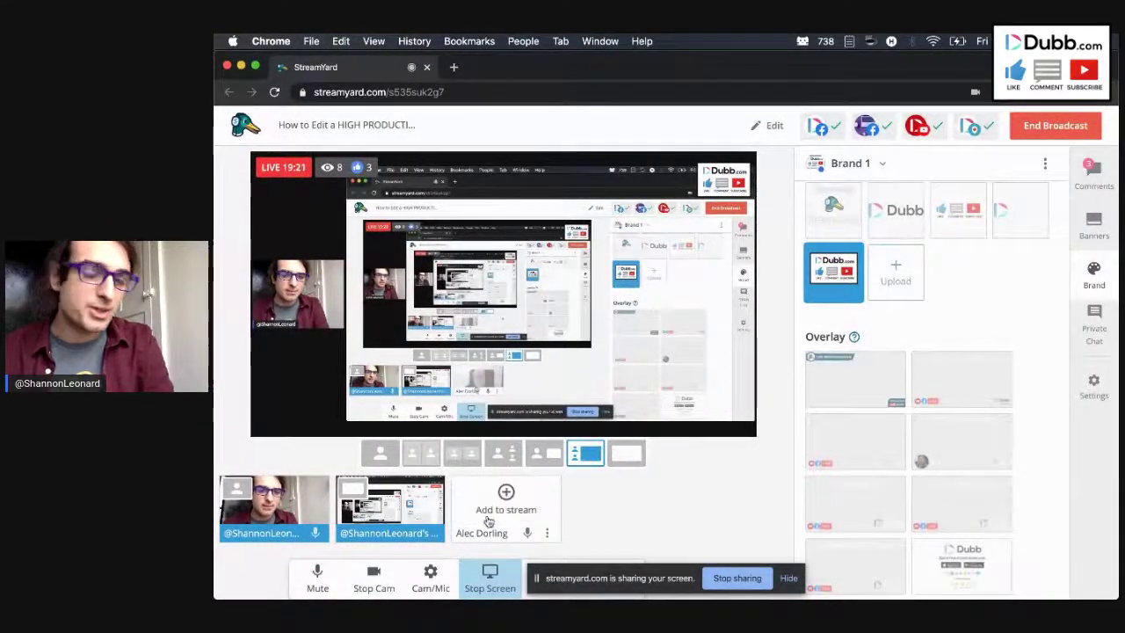
pyautogui.click(506, 494)
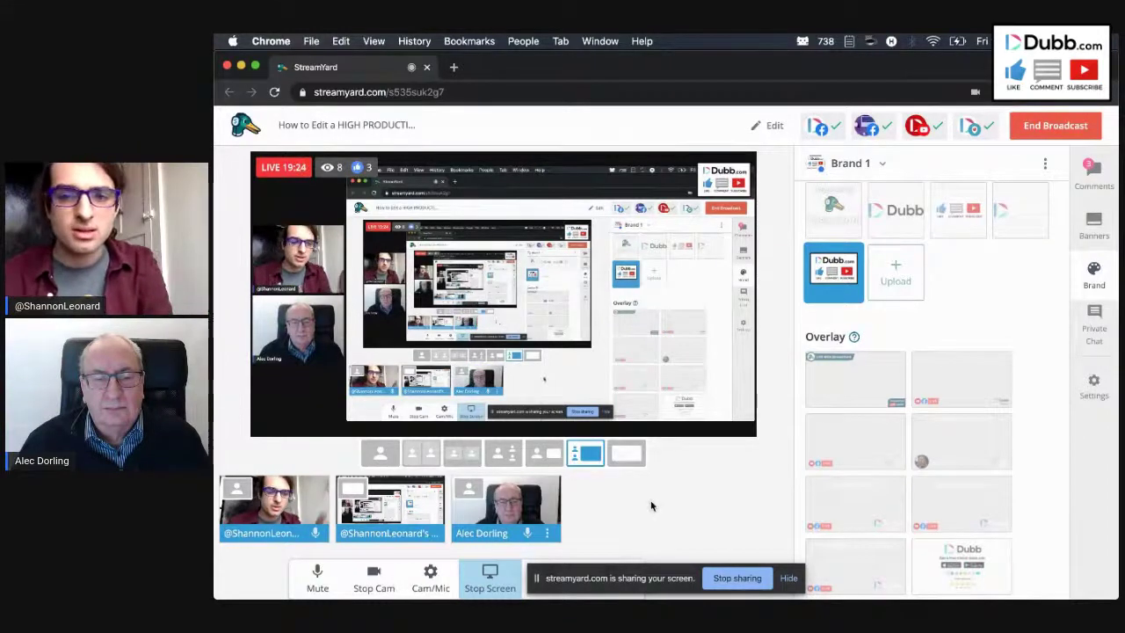
pyautogui.press('super+Tab')
pyautogui.moveTo(450, 591)
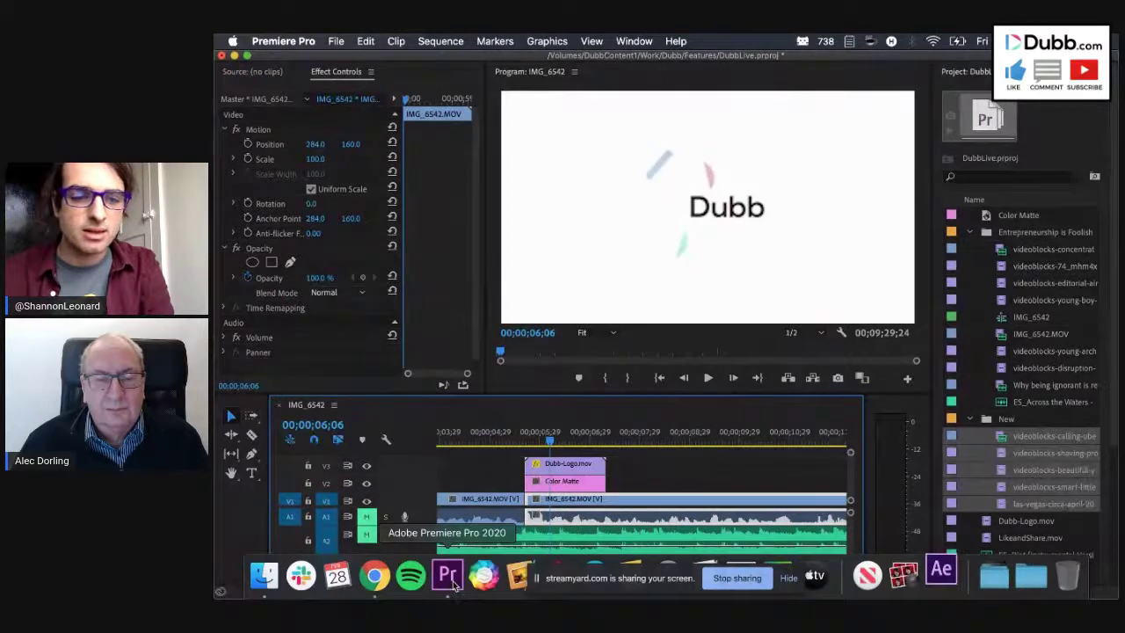
pyautogui.click(375, 576)
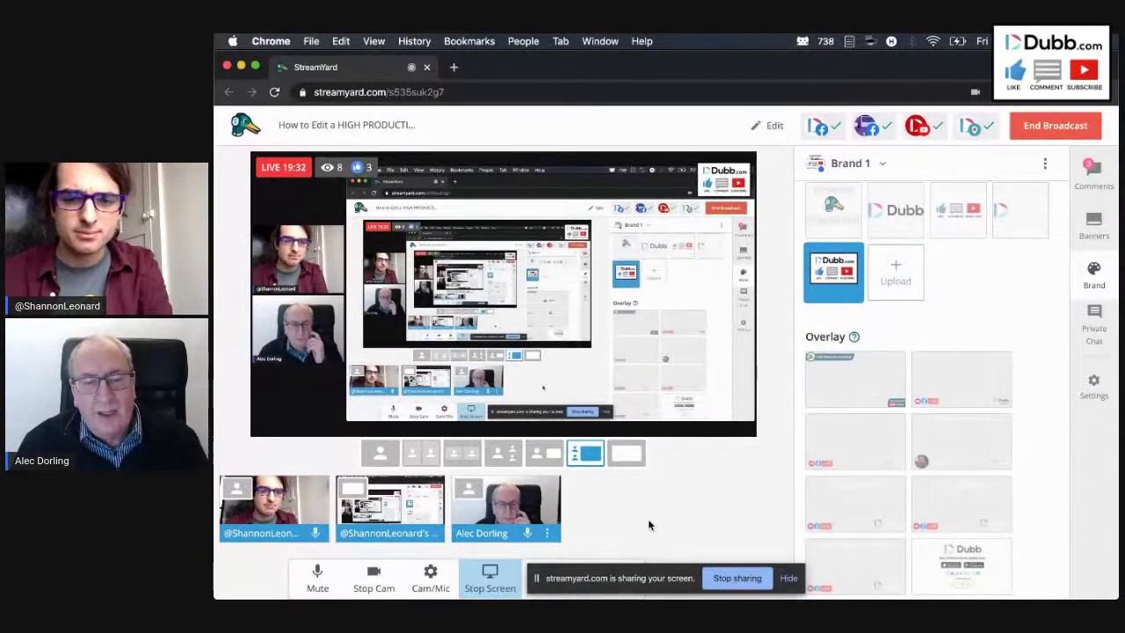
# Switch to Premiere Pro, play past the Dubb logo animation and step back through it frame by frame
pyautogui.click(464, 576)
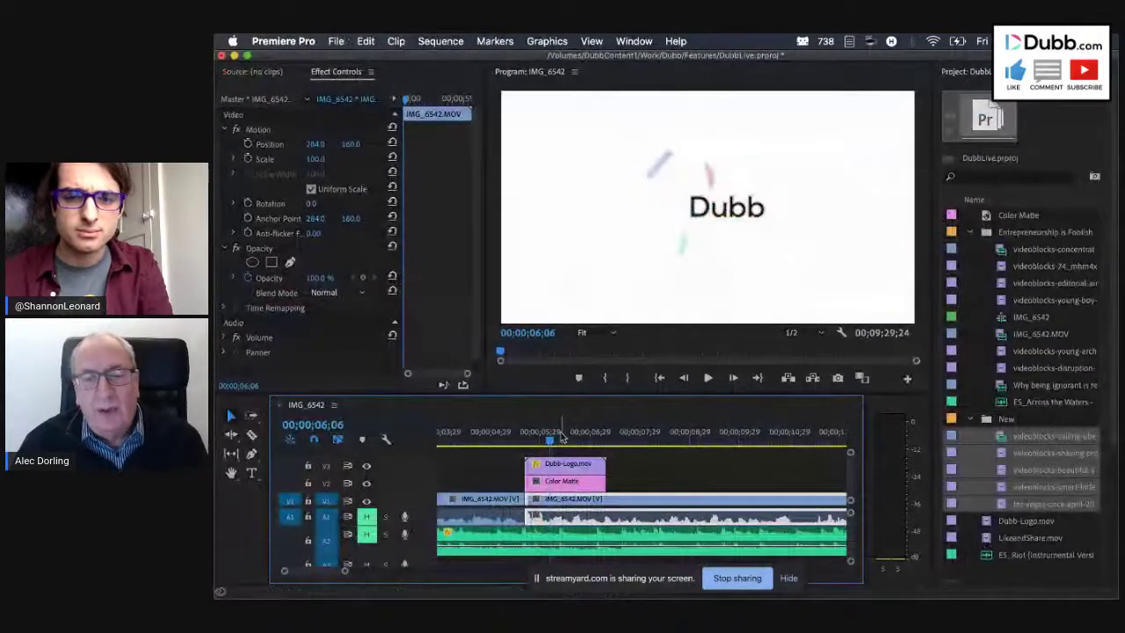
pyautogui.press('space')
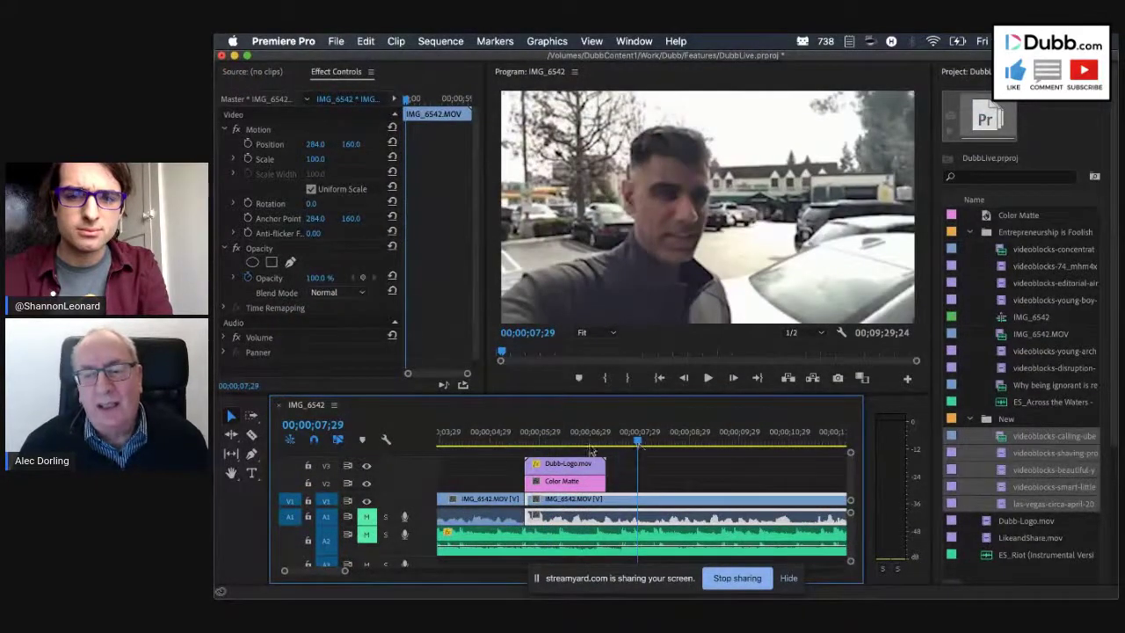
pyautogui.click(567, 441)
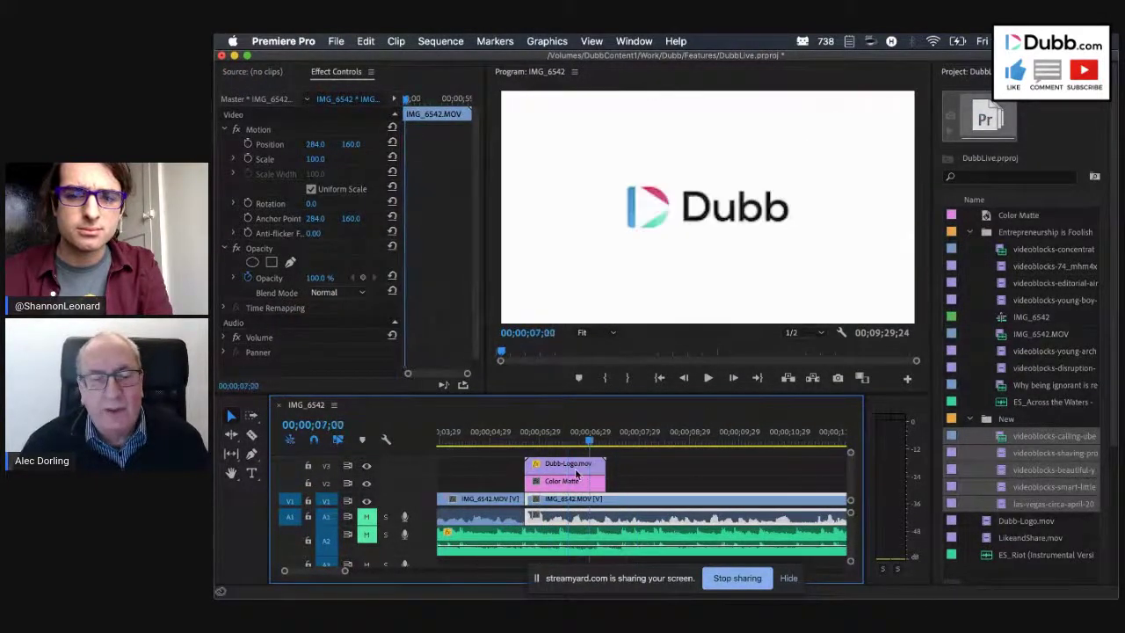
pyautogui.press('Left')
pyautogui.press('Left')
pyautogui.press('Left')
pyautogui.press('Left')
pyautogui.press('Left')
pyautogui.press('Left')
pyautogui.press('Left')
pyautogui.press('Left')
pyautogui.moveTo(561, 471); pyautogui.dragTo(584, 474)
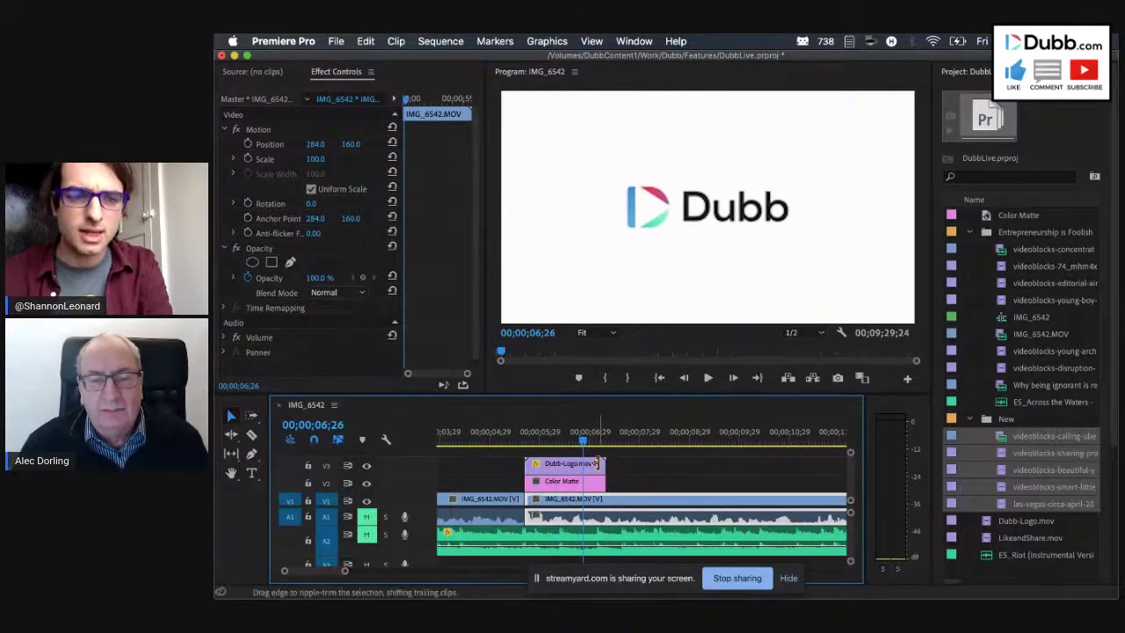
# Switch back to the StreamYard studio in Chrome
pyautogui.press('super+Tab')
pyautogui.press('super+Tab')
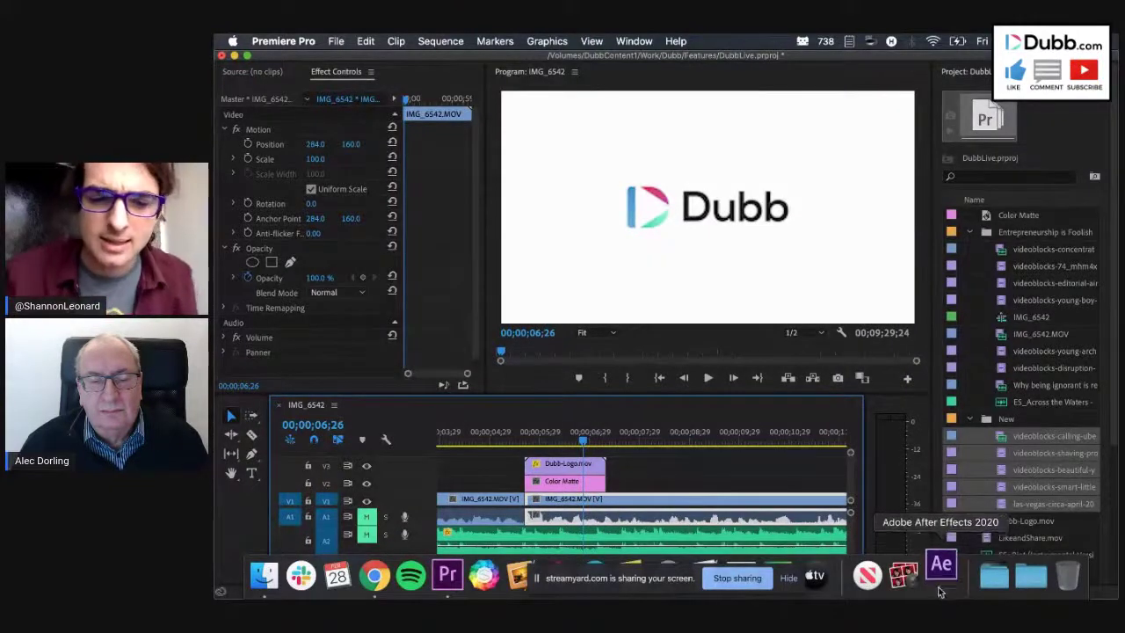
pyautogui.moveTo(401, 596)
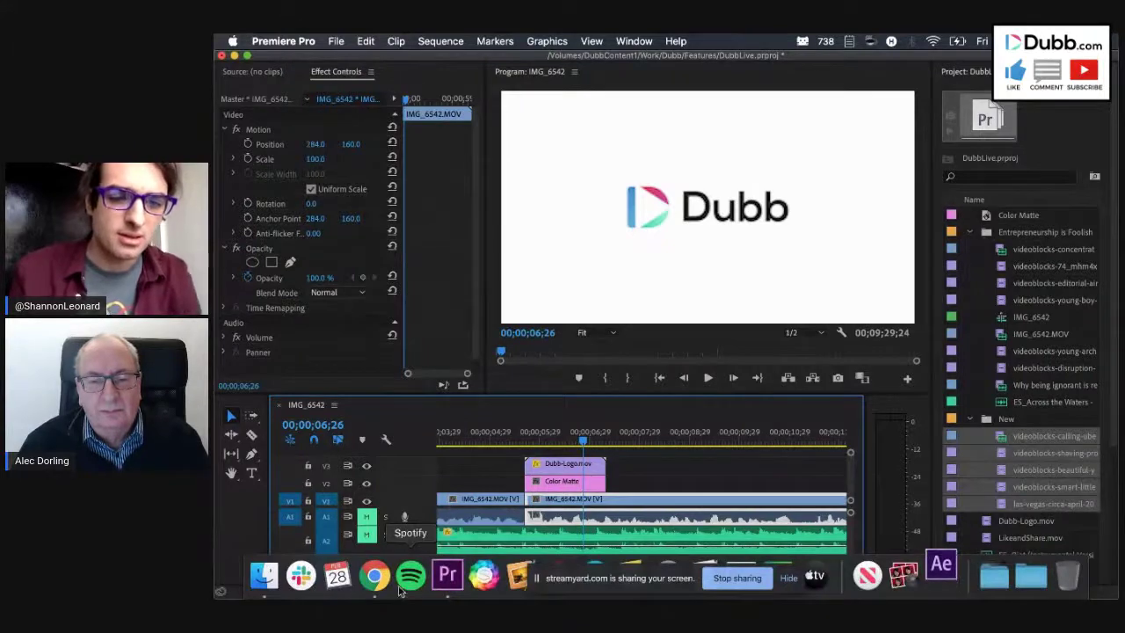
pyautogui.click(373, 580)
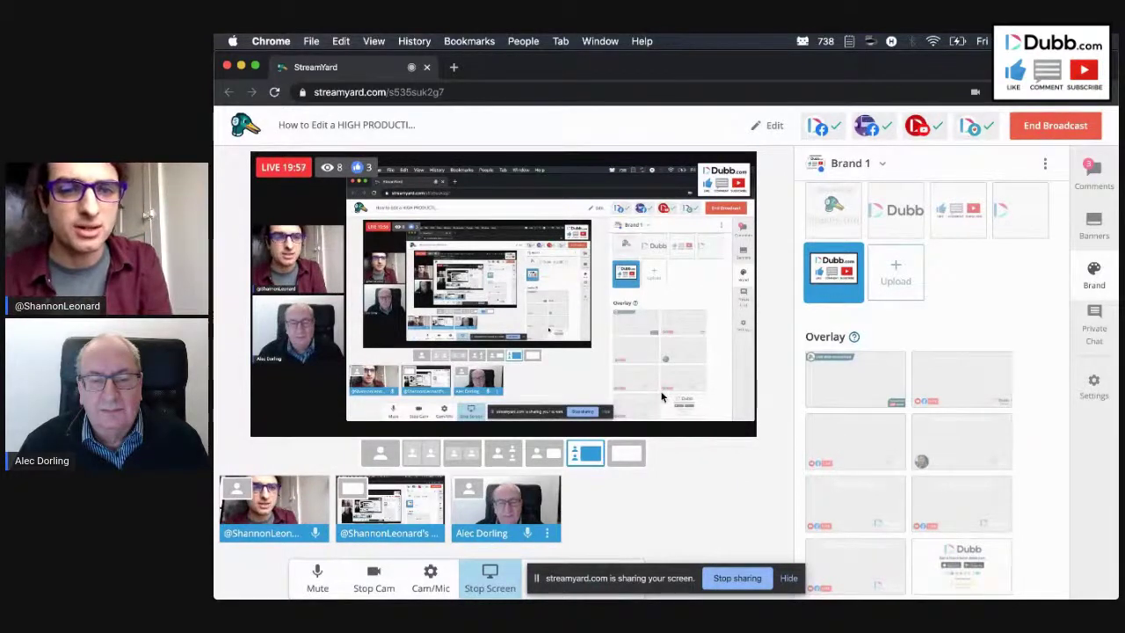
# Switch to After Effects and dismiss its disk cache warning
pyautogui.press('super+Tab')
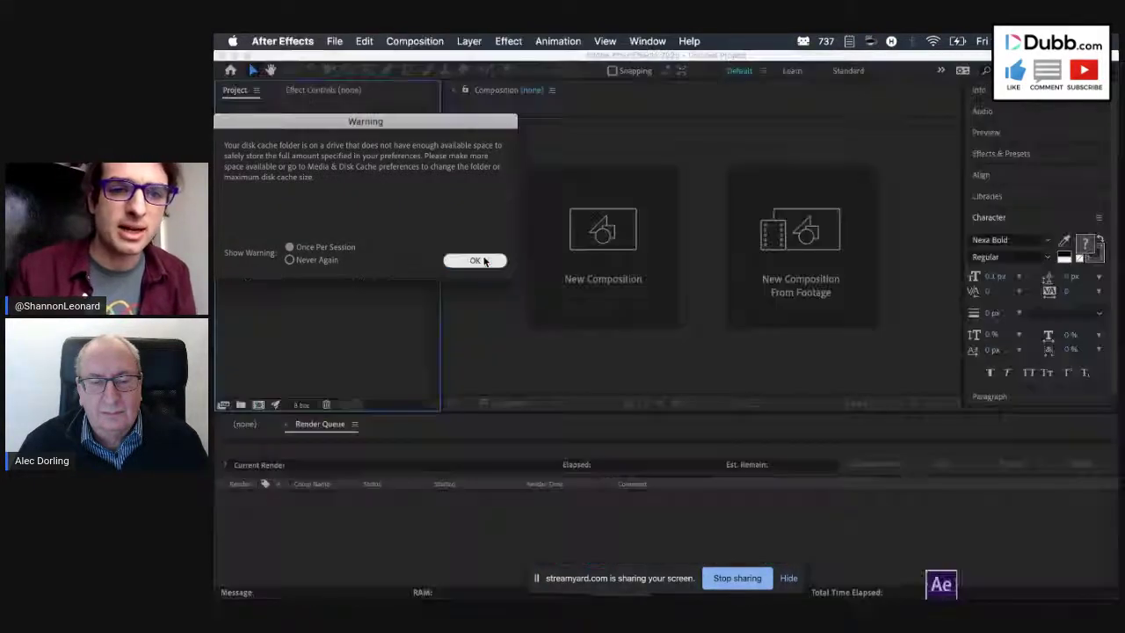
pyautogui.click(473, 260)
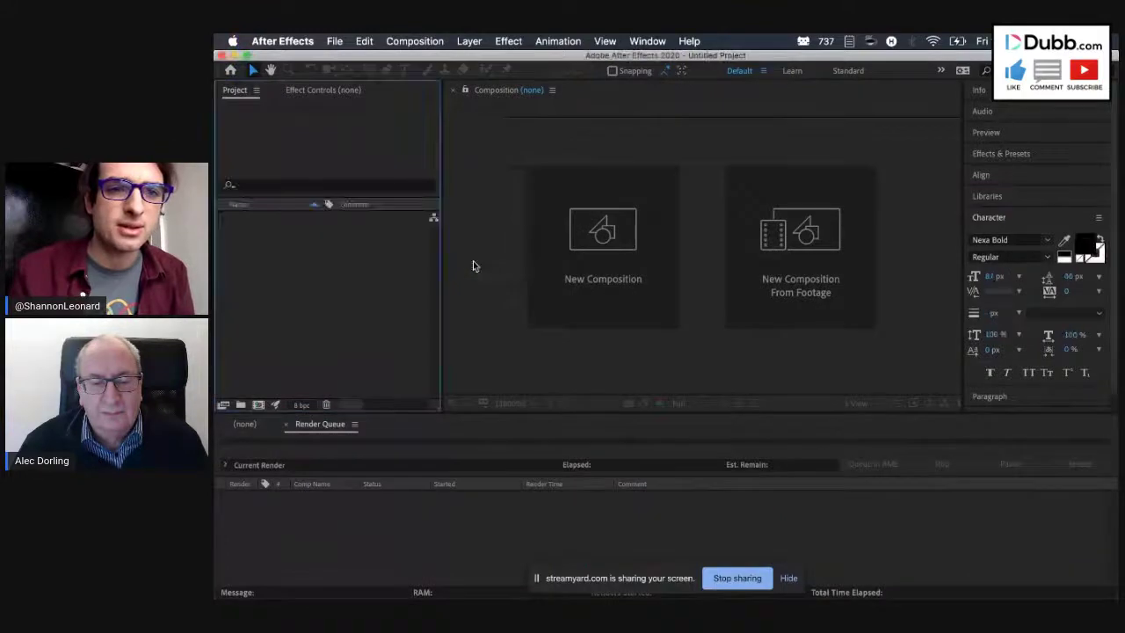
pyautogui.moveTo(483, 590)
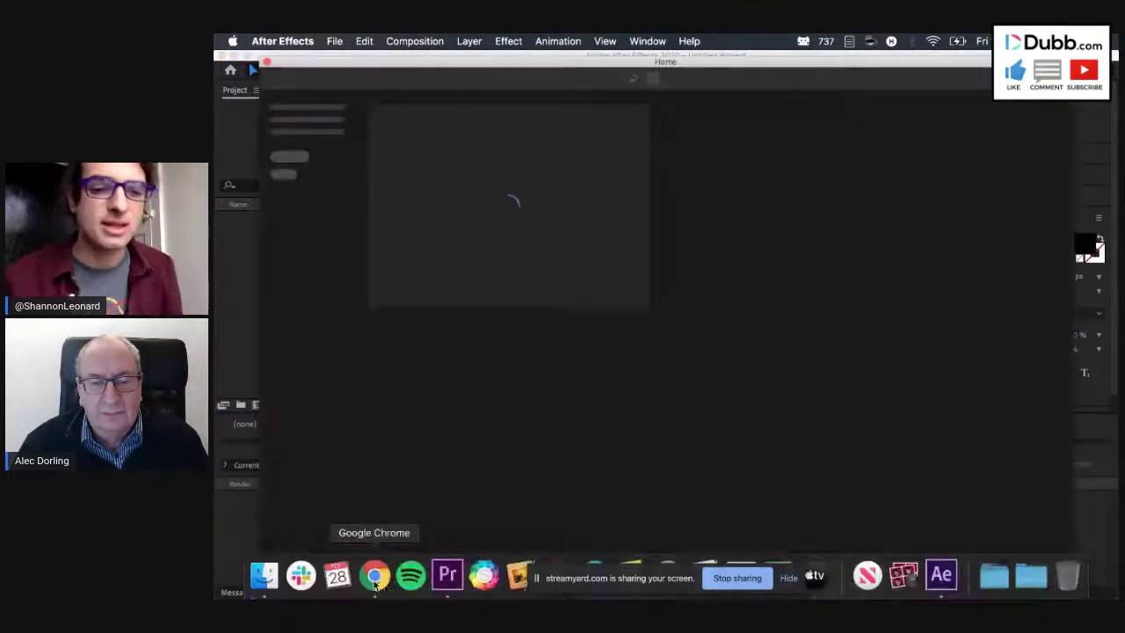
# Check the StreamYard studio in Chrome while After Effects loads, returning to After Effects each time
pyautogui.click(374, 578)
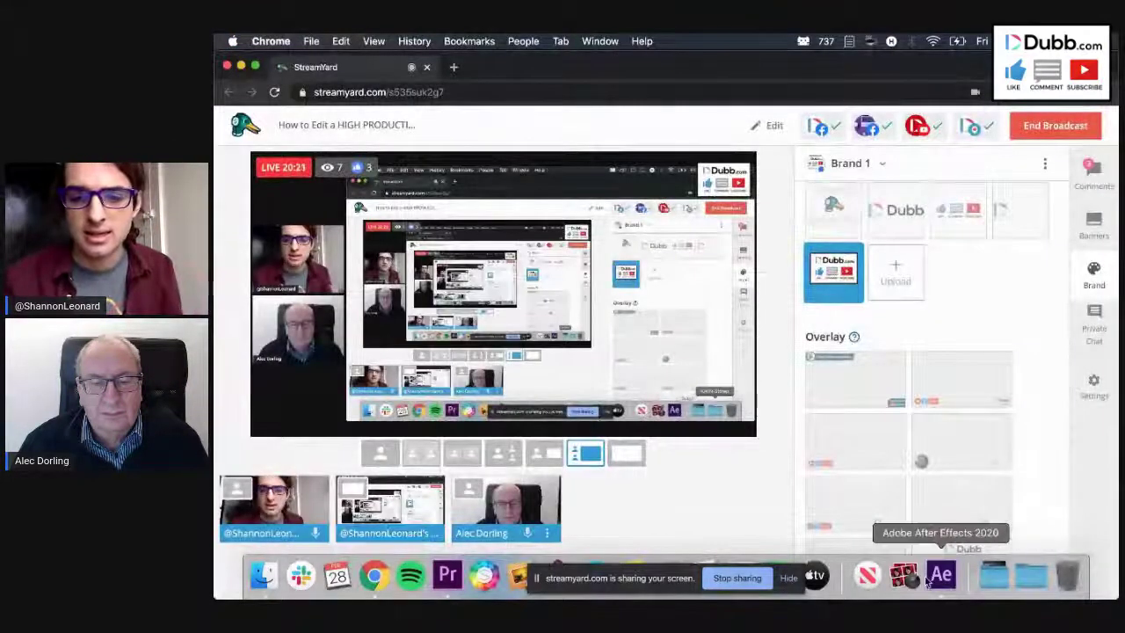
pyautogui.click(934, 578)
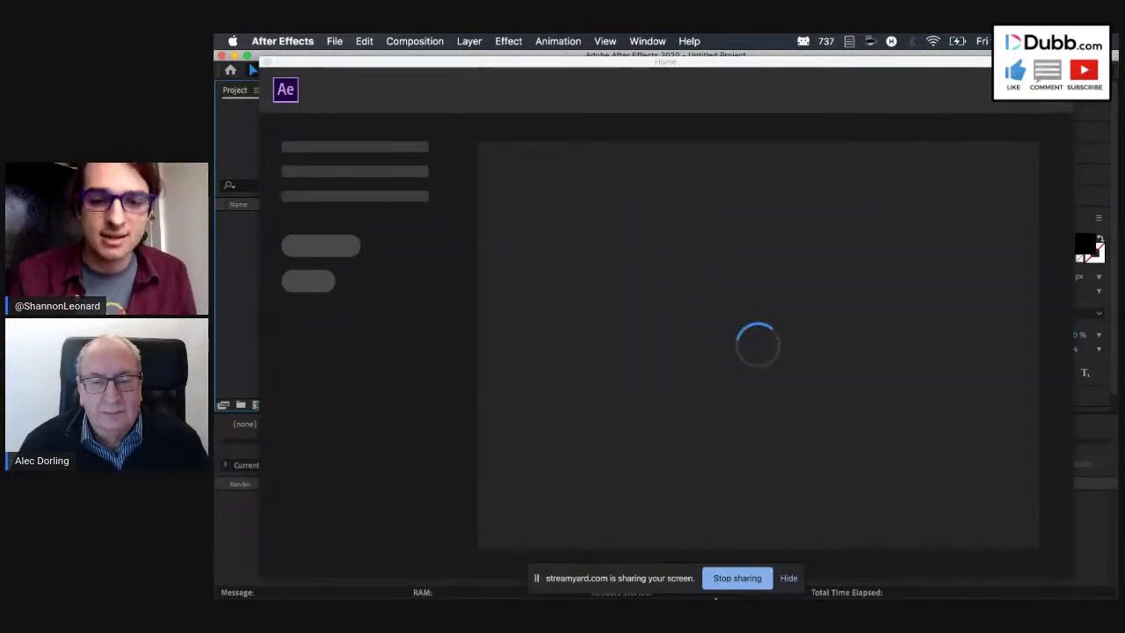
pyautogui.moveTo(708, 594)
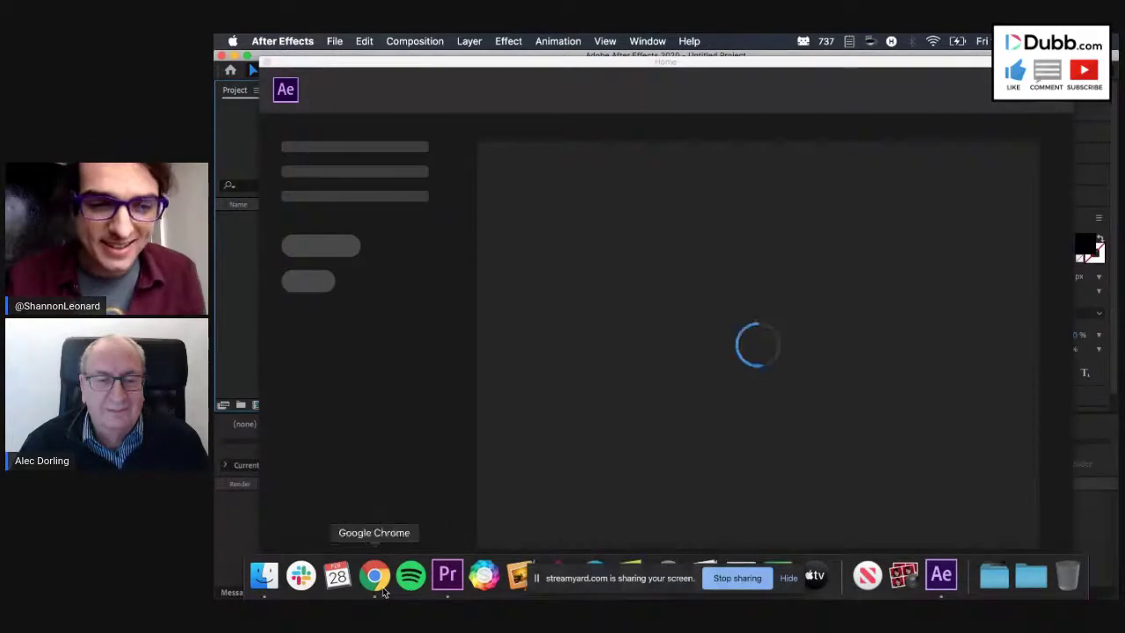
pyautogui.click(382, 593)
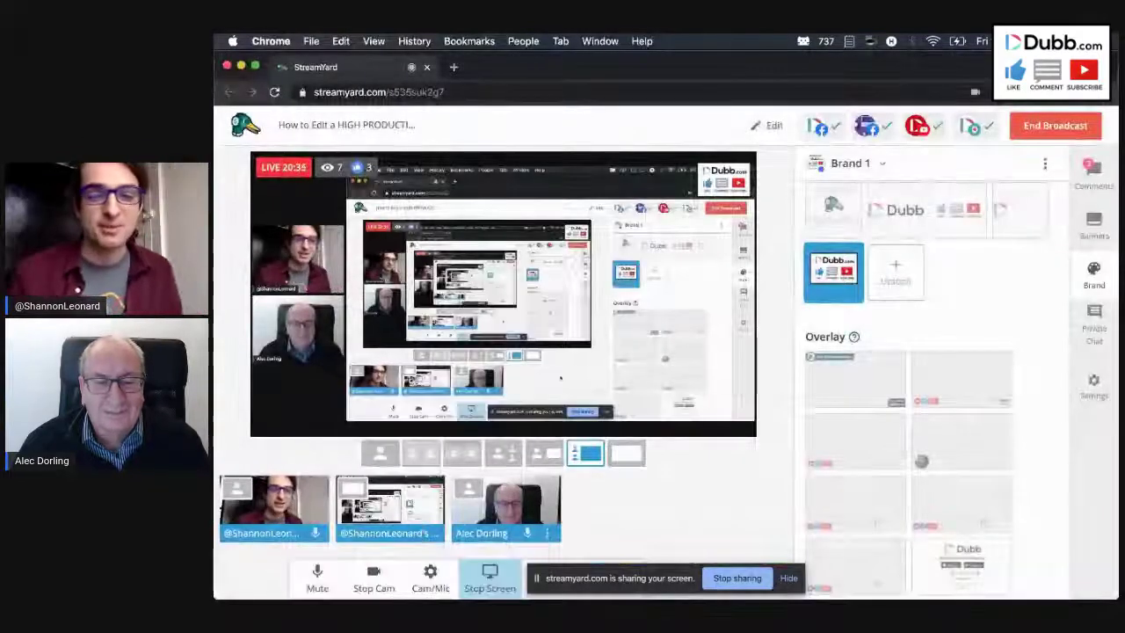
pyautogui.click(941, 575)
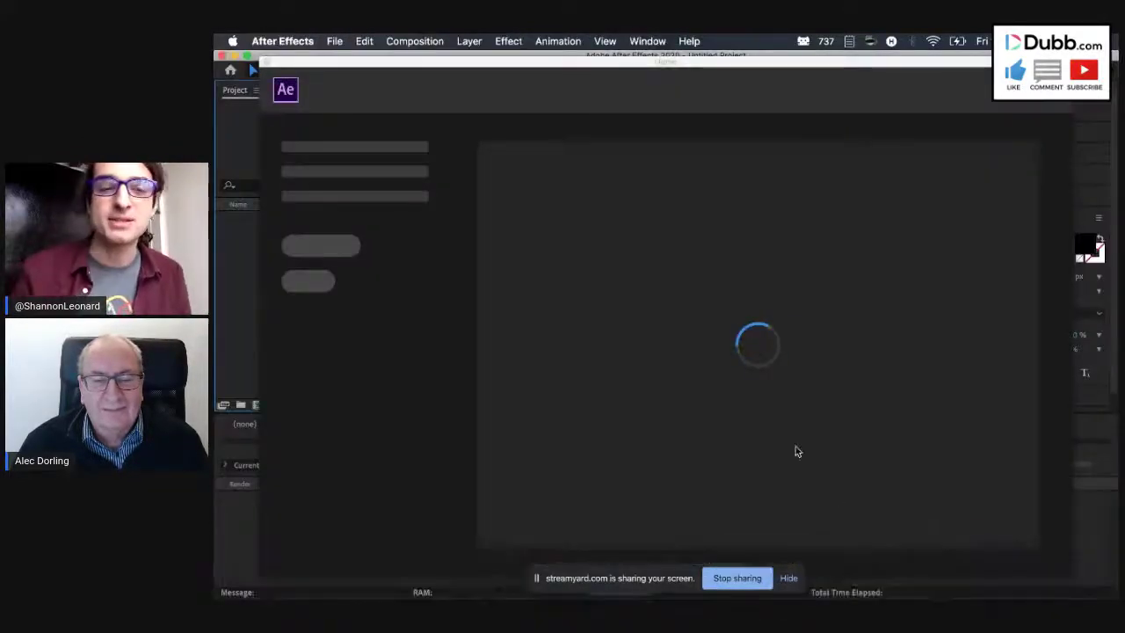
# Switch to Premiere Pro and quit the application
pyautogui.moveTo(410, 580)
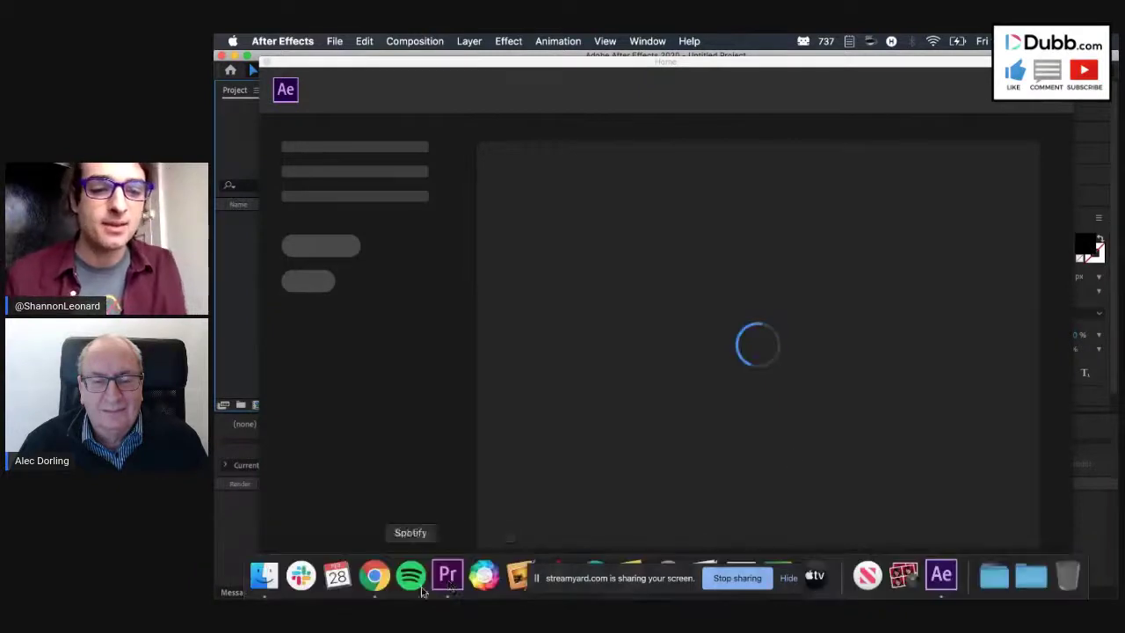
pyautogui.click(447, 575)
pyautogui.click(283, 40)
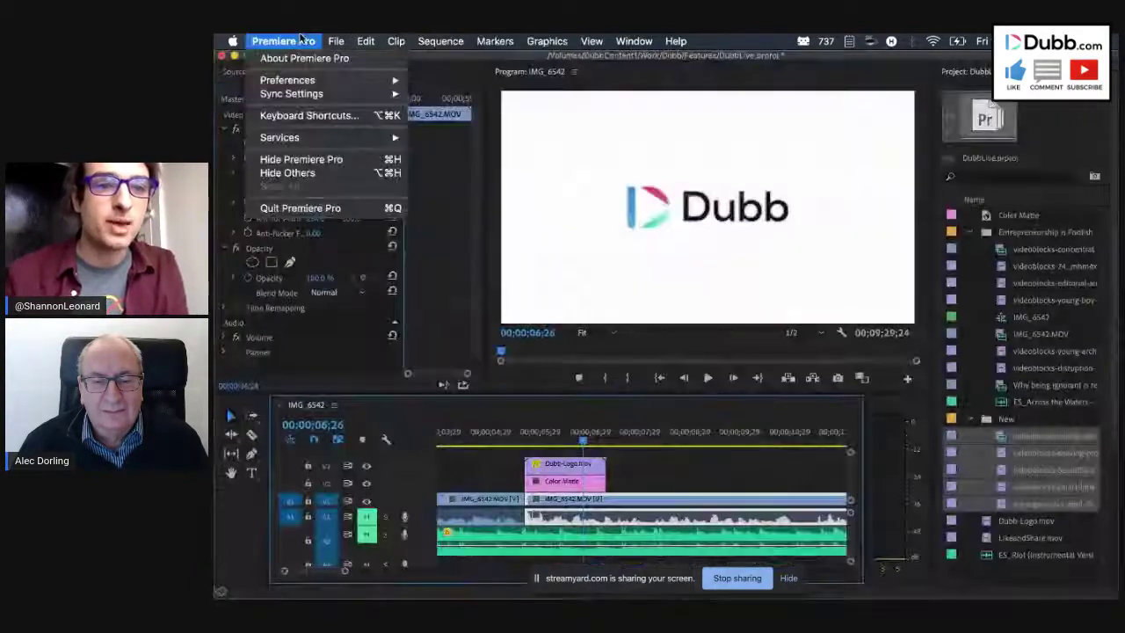
pyautogui.click(317, 208)
pyautogui.click(726, 344)
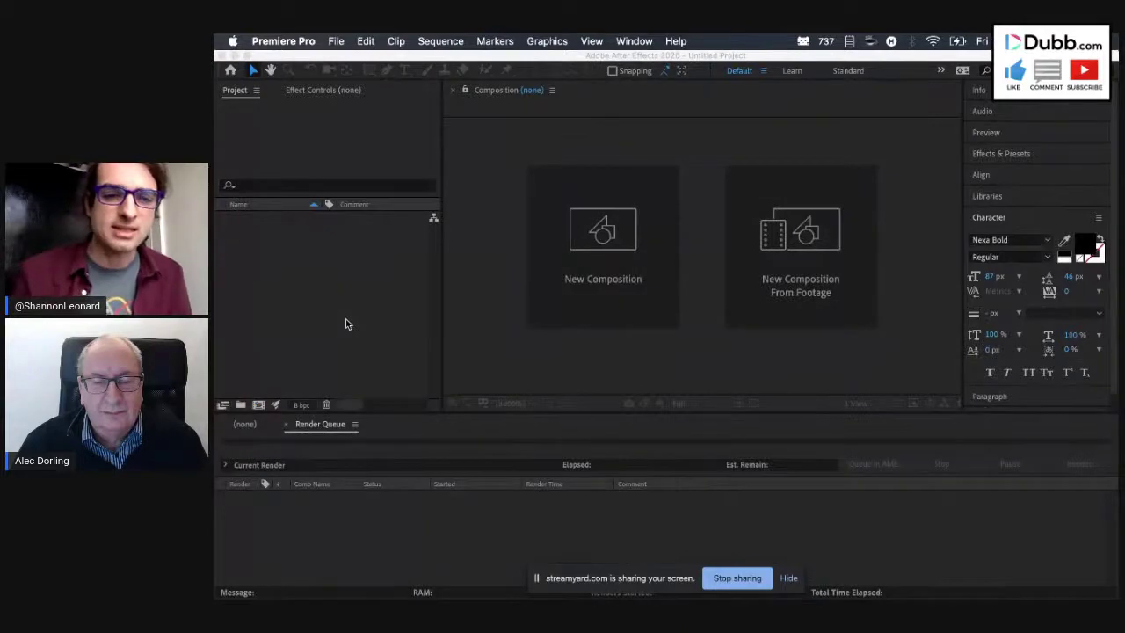
# Switch to the StreamYard studio in Chrome and return to After Effects
pyautogui.moveTo(338, 587)
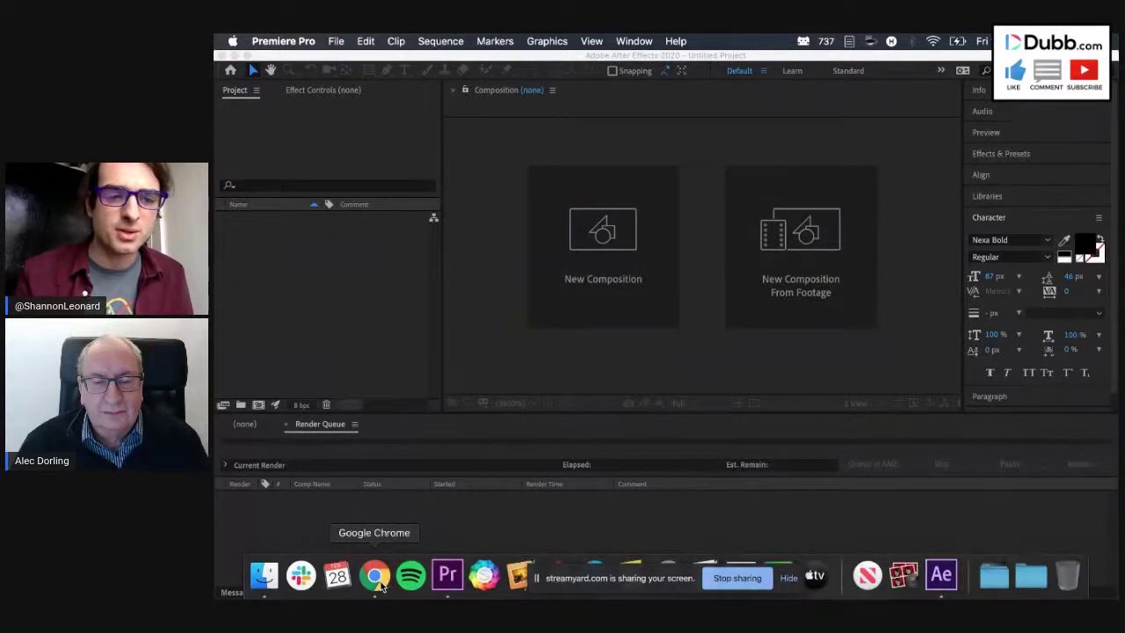
pyautogui.click(381, 585)
pyautogui.press('super+Tab')
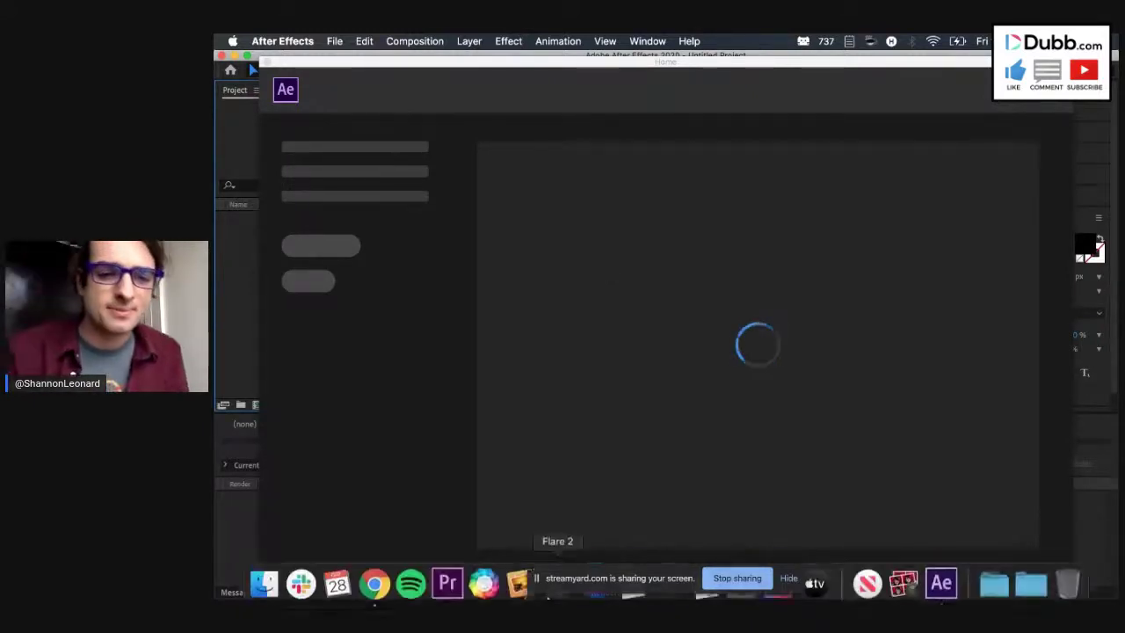
# Close the After Effects Home window and create a new project
pyautogui.moveTo(541, 598)
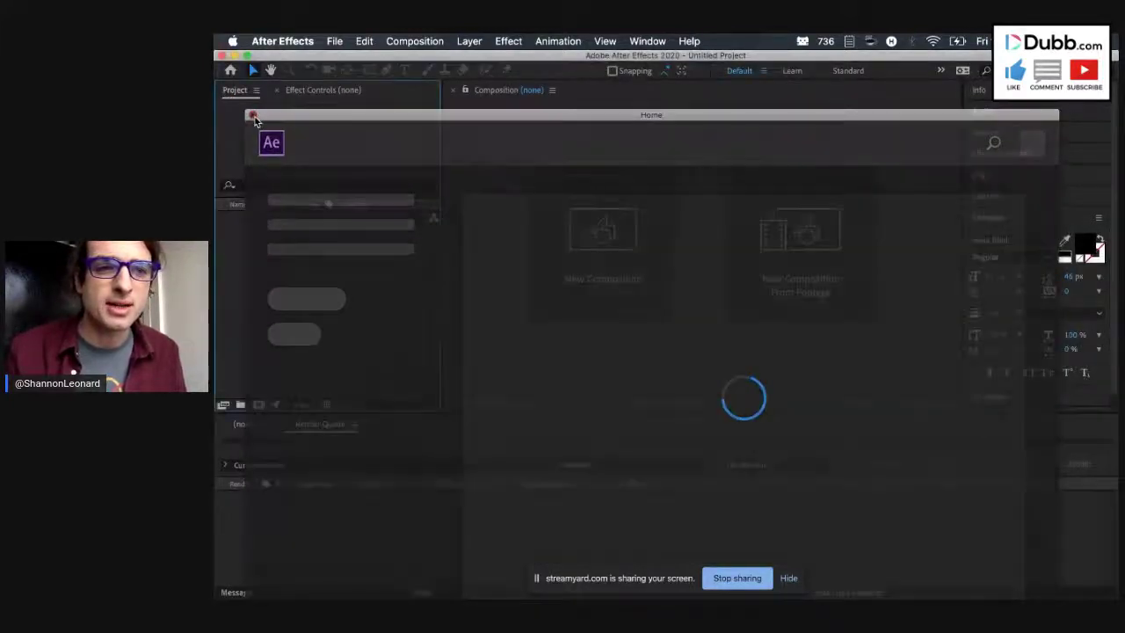
pyautogui.click(254, 117)
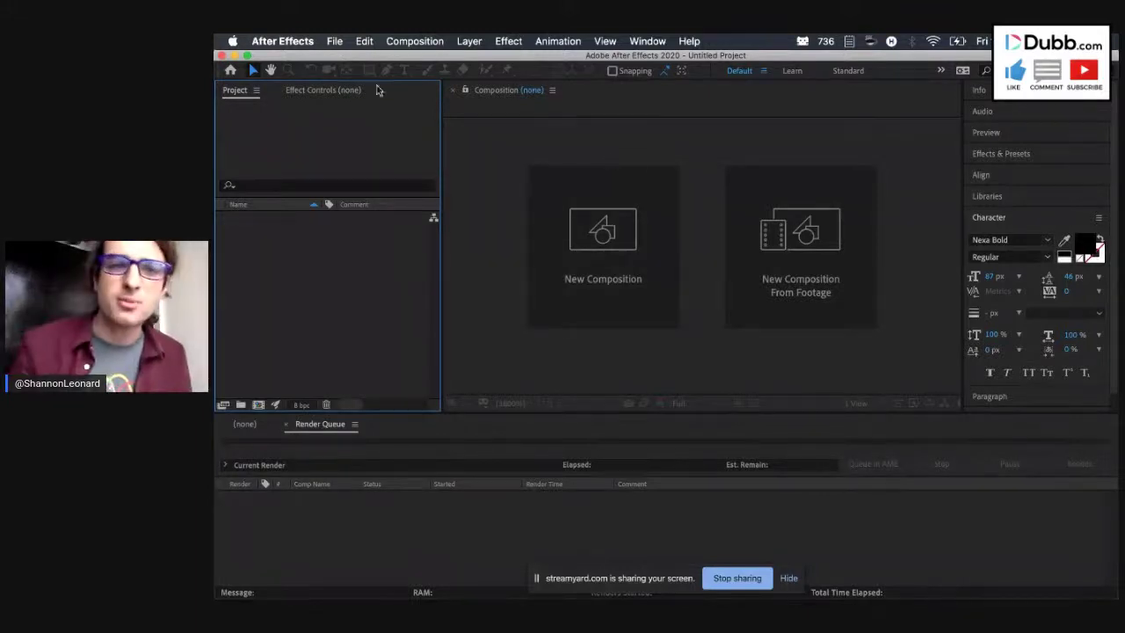
pyautogui.click(334, 41)
pyautogui.moveTo(509, 58)
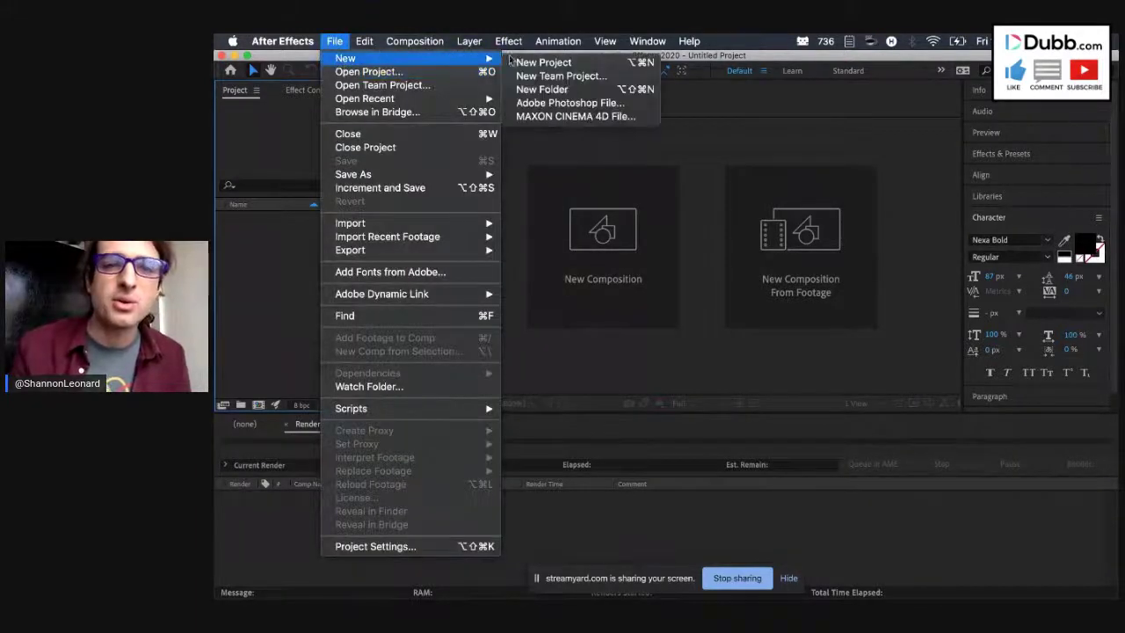
pyautogui.click(543, 63)
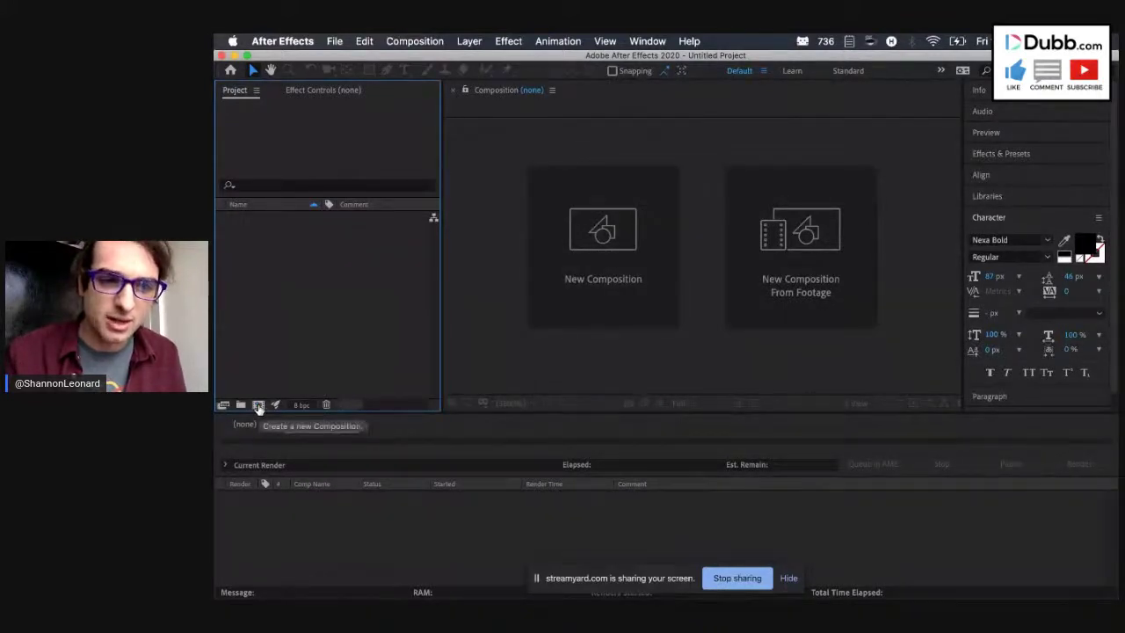
# Create a new composition named PodcastWaveform, keeping the preset 1000 x 1000 px size, 29.97 fps frame rate and white background
pyautogui.click(259, 406)
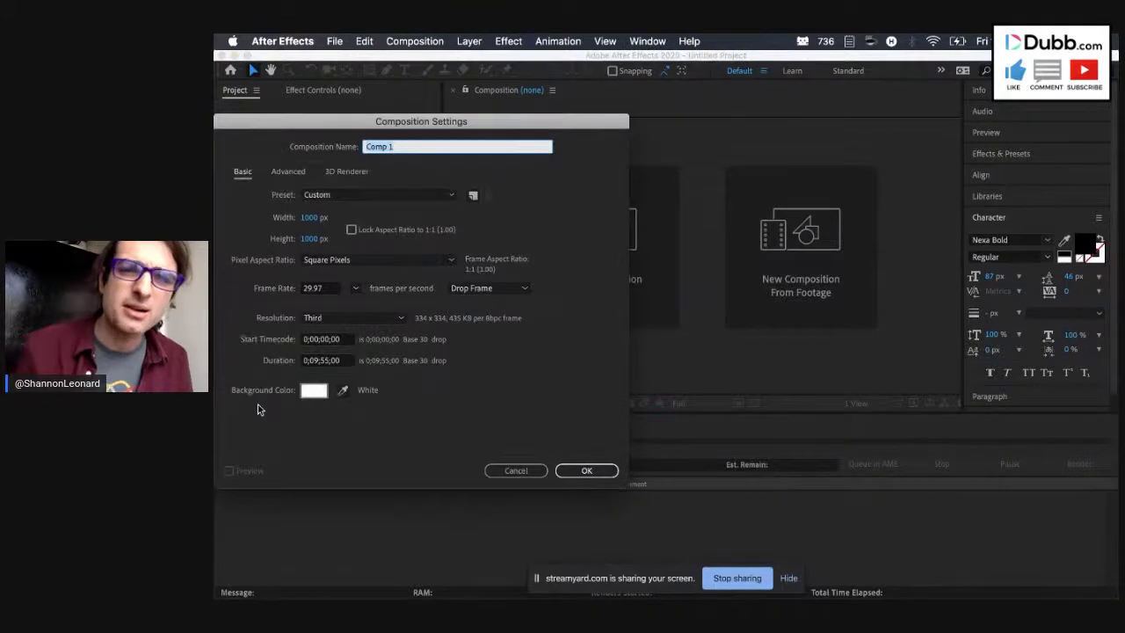
pyautogui.moveTo(498, 128); pyautogui.dragTo(747, 132)
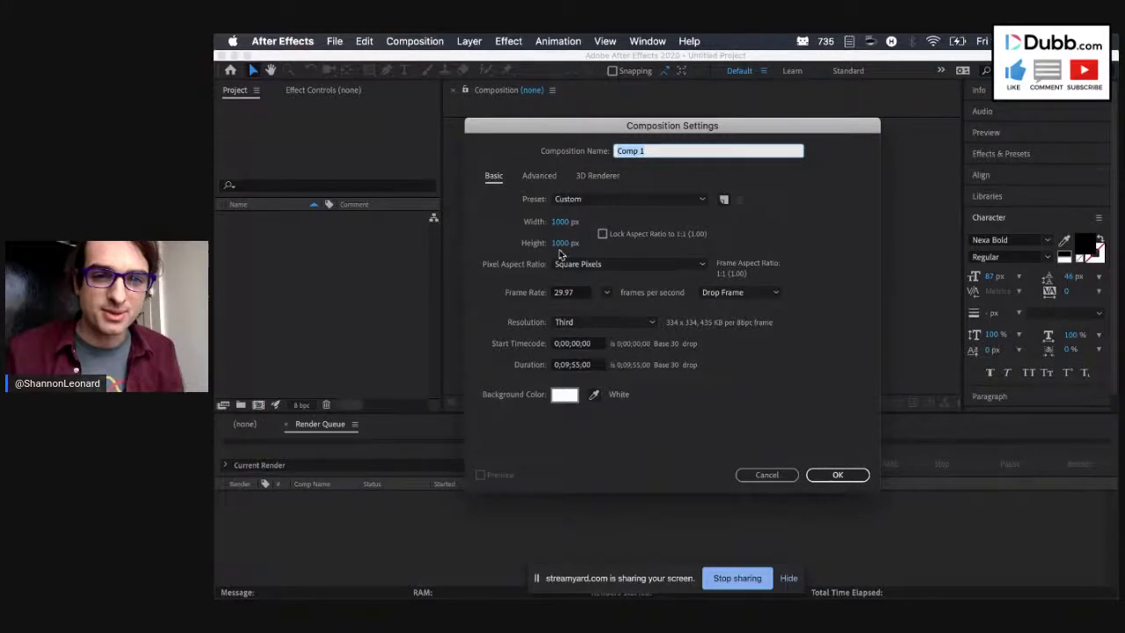
pyautogui.write('PodcastWaveform')
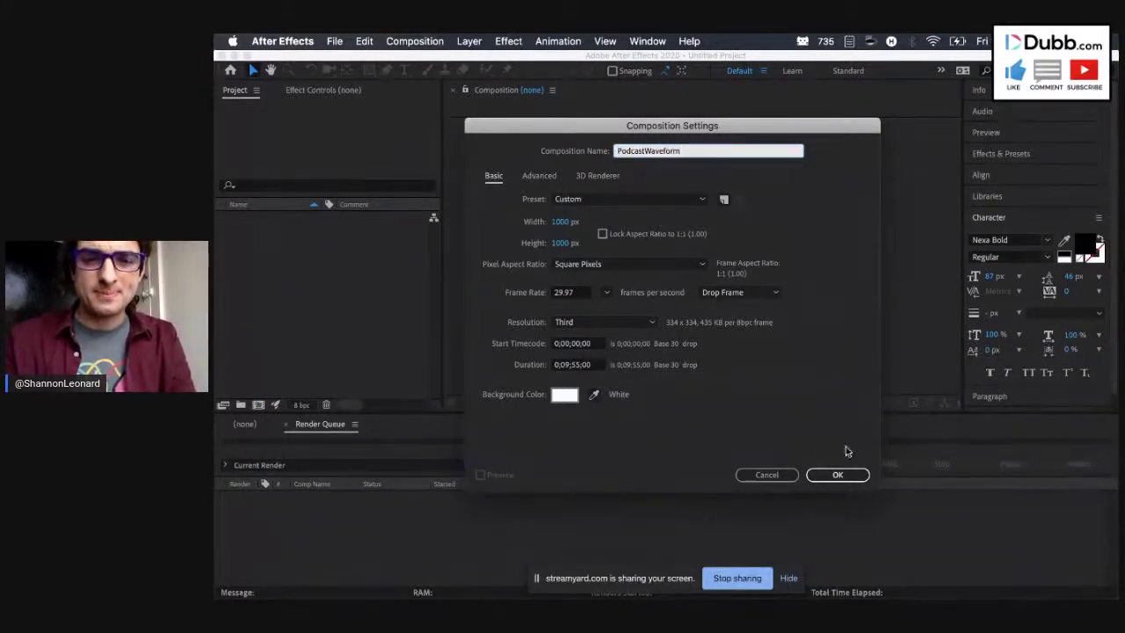
pyautogui.click(844, 476)
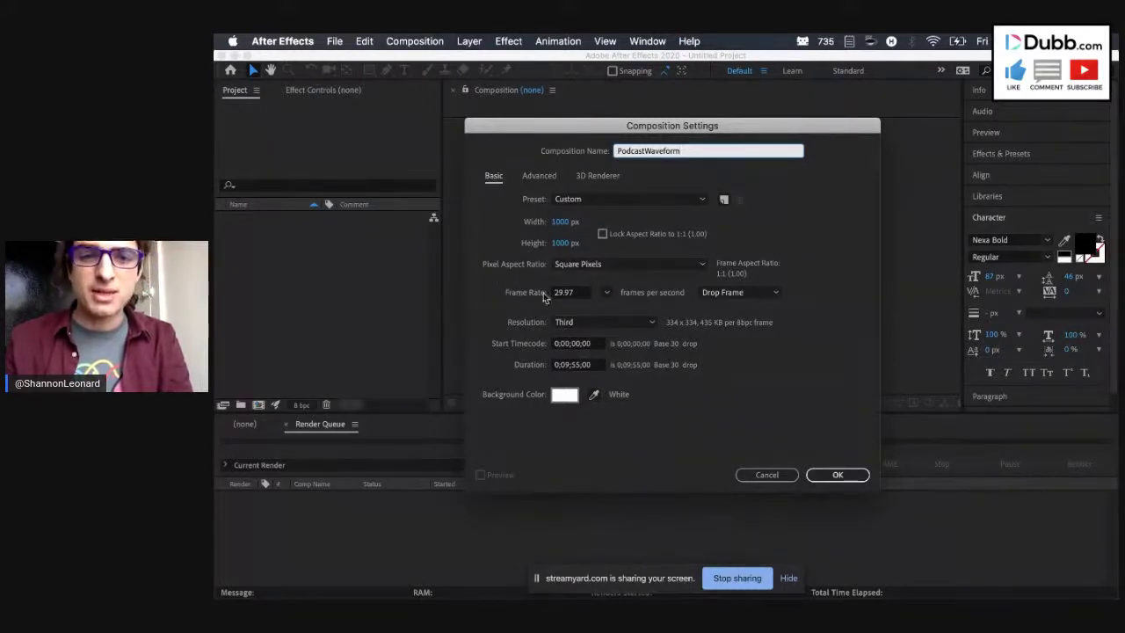
pyautogui.click(539, 177)
pyautogui.click(494, 177)
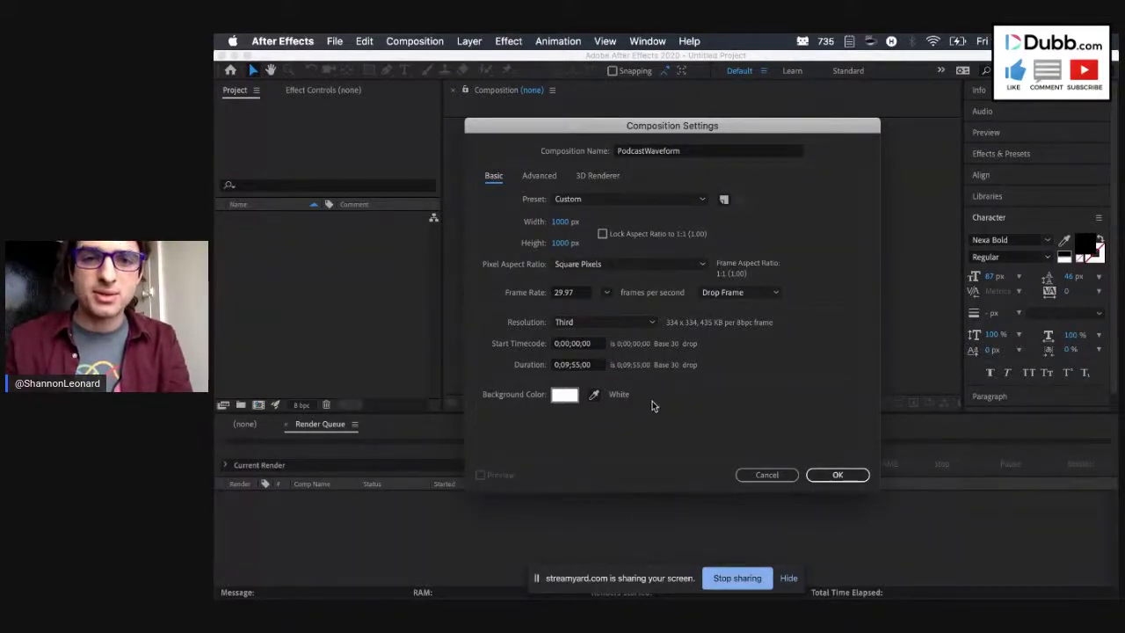
pyautogui.click(840, 474)
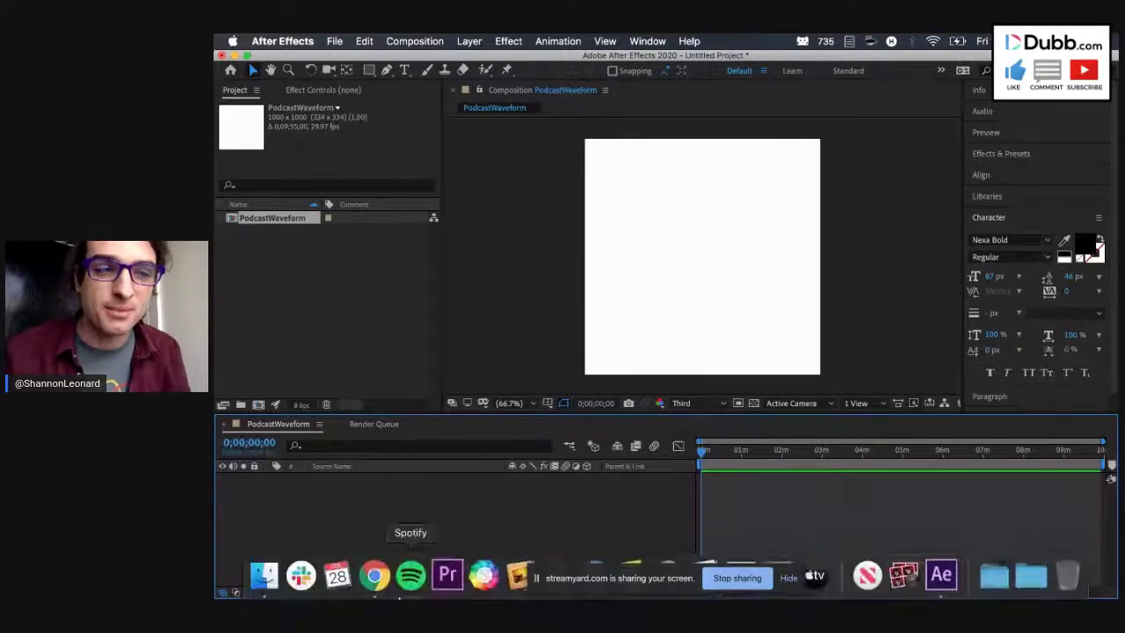
pyautogui.click(258, 404)
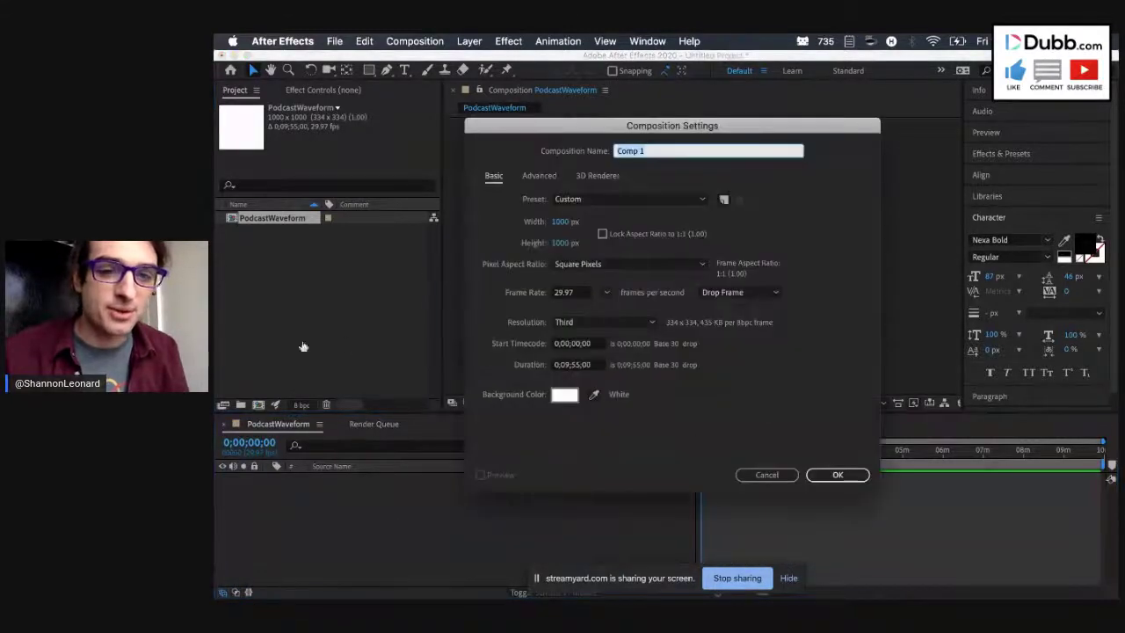
pyautogui.click(753, 482)
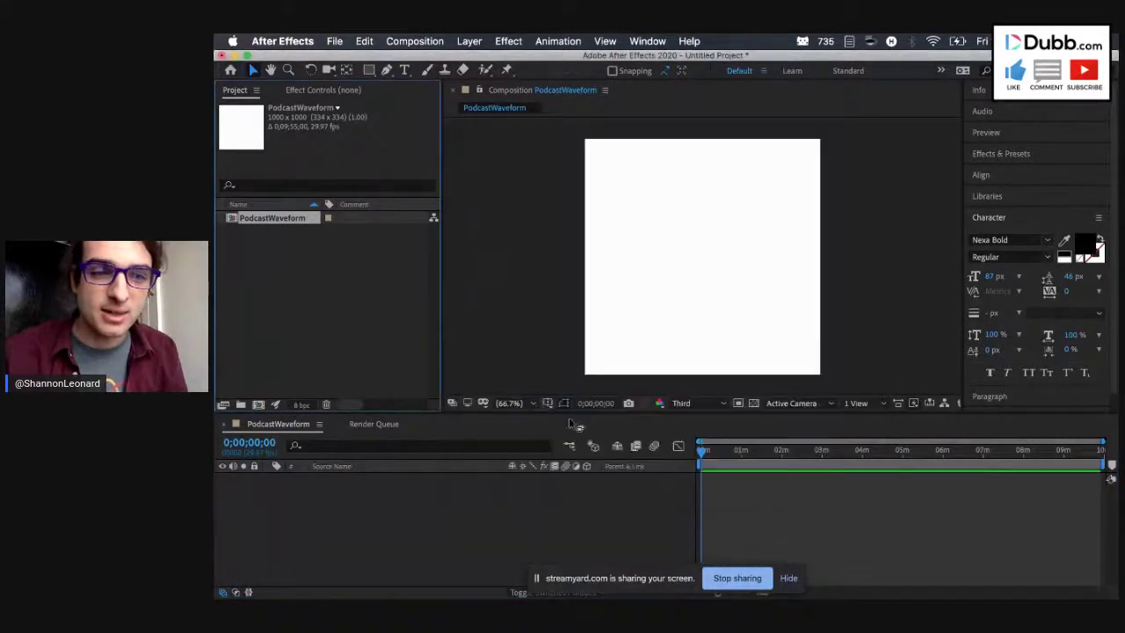
pyautogui.click(348, 334)
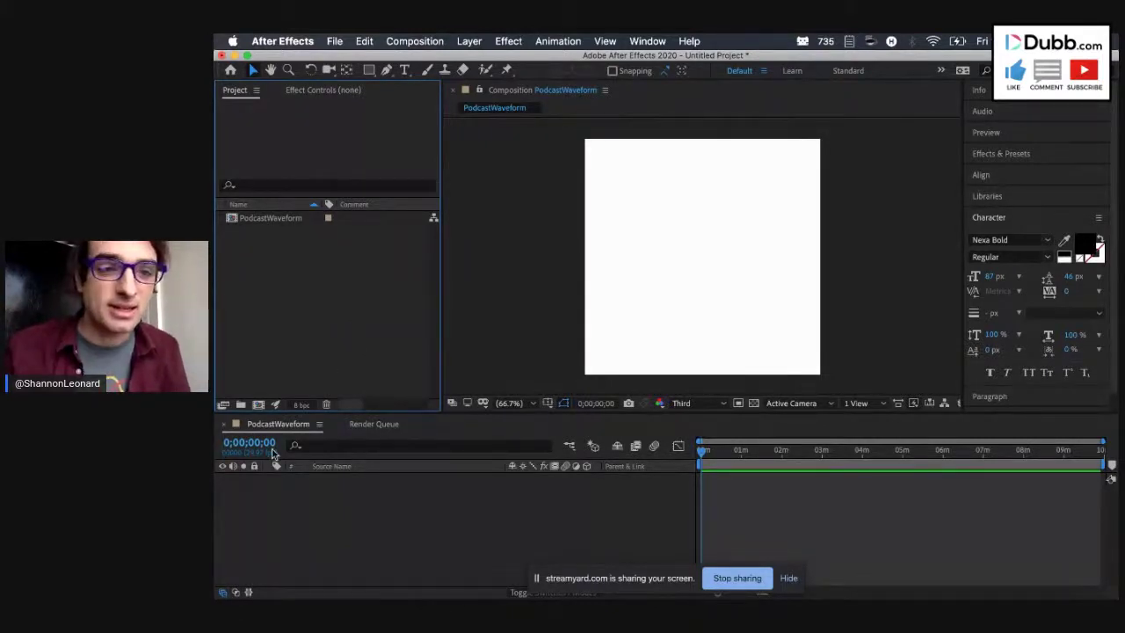
# Start a footage import and browse through the Dubb folder to the 144 folder inside Daily
pyautogui.doubleClick(303, 341)
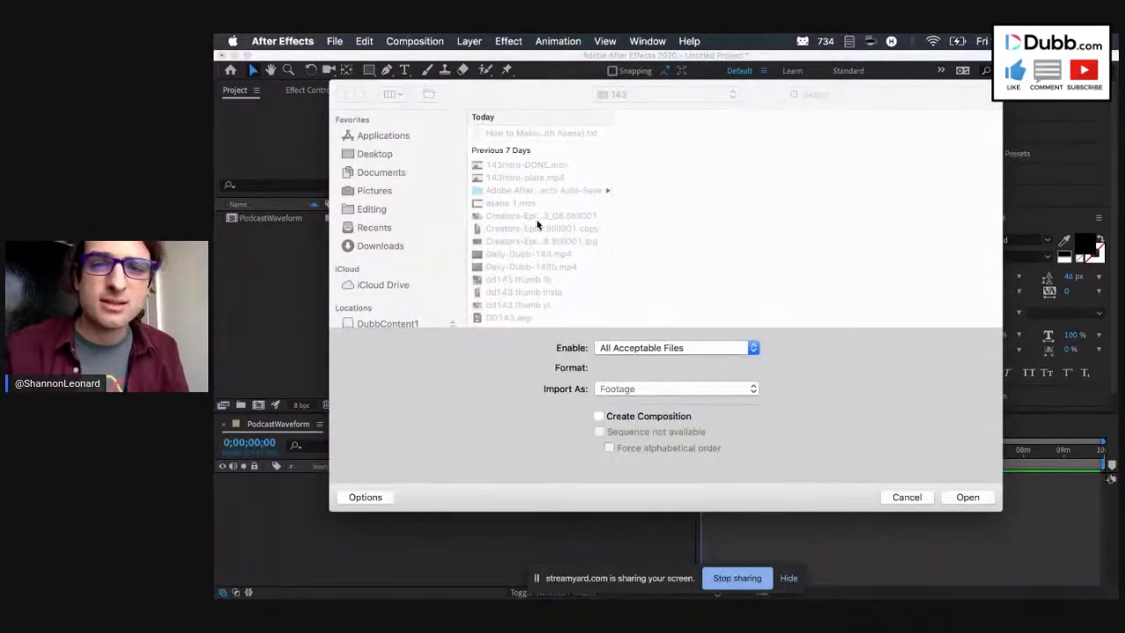
pyautogui.moveTo(765, 103); pyautogui.dragTo(758, 127)
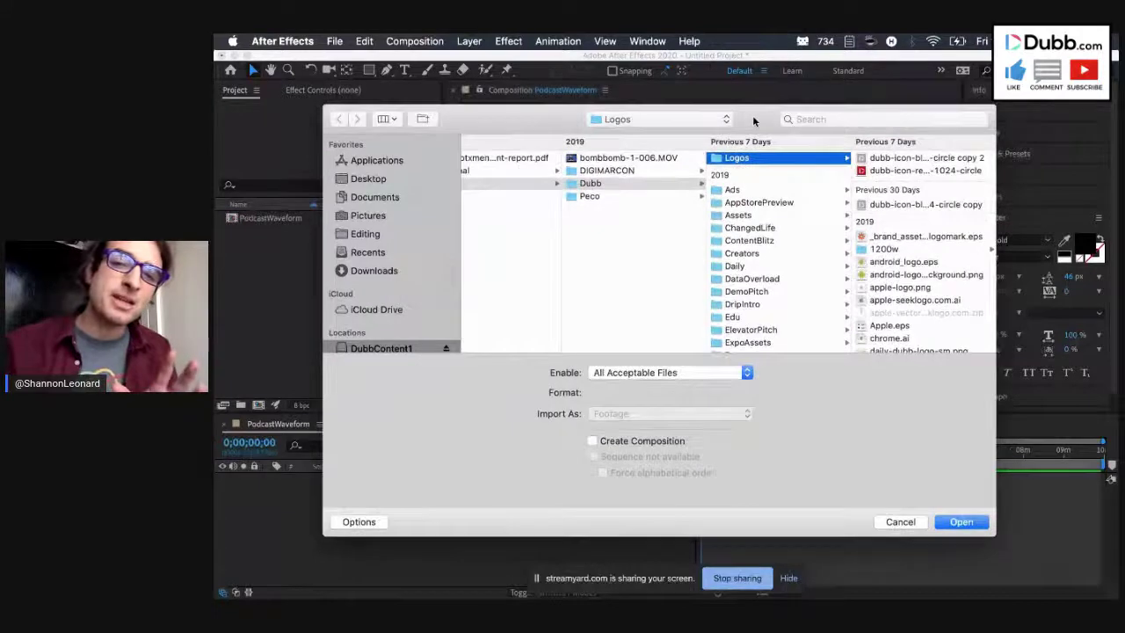
pyautogui.click(639, 195)
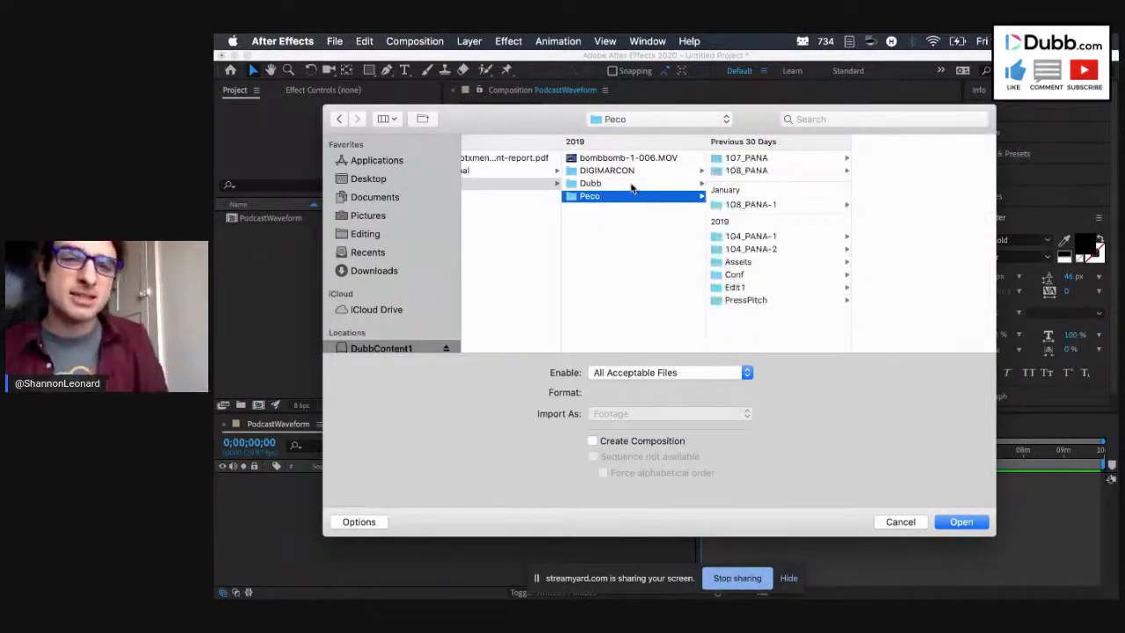
pyautogui.click(634, 183)
pyautogui.click(741, 159)
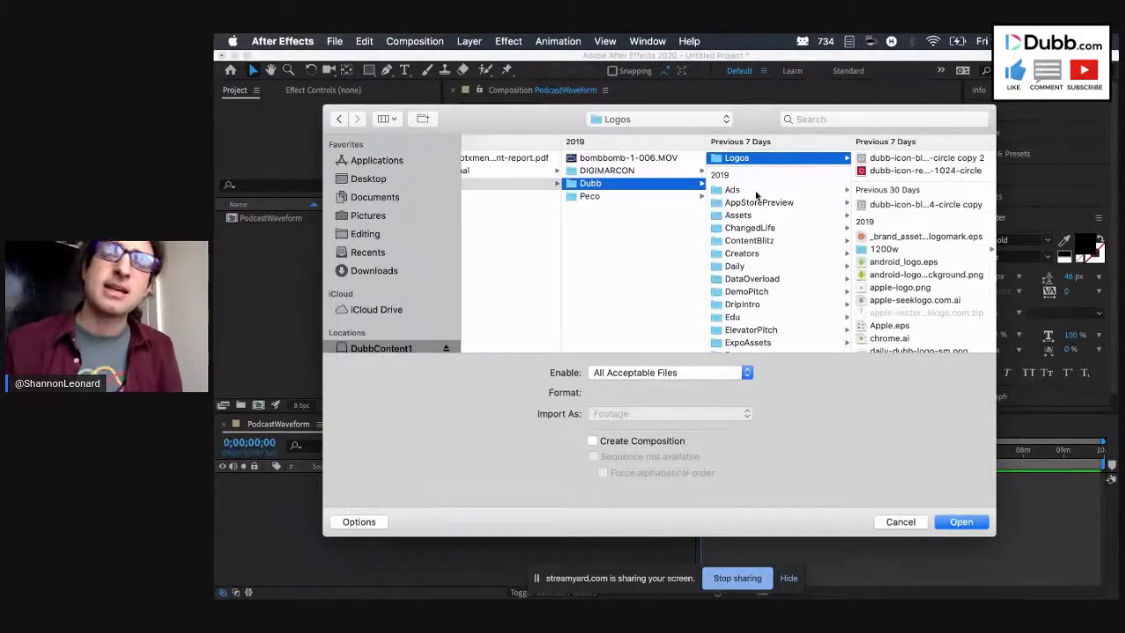
pyautogui.click(752, 191)
pyautogui.click(741, 216)
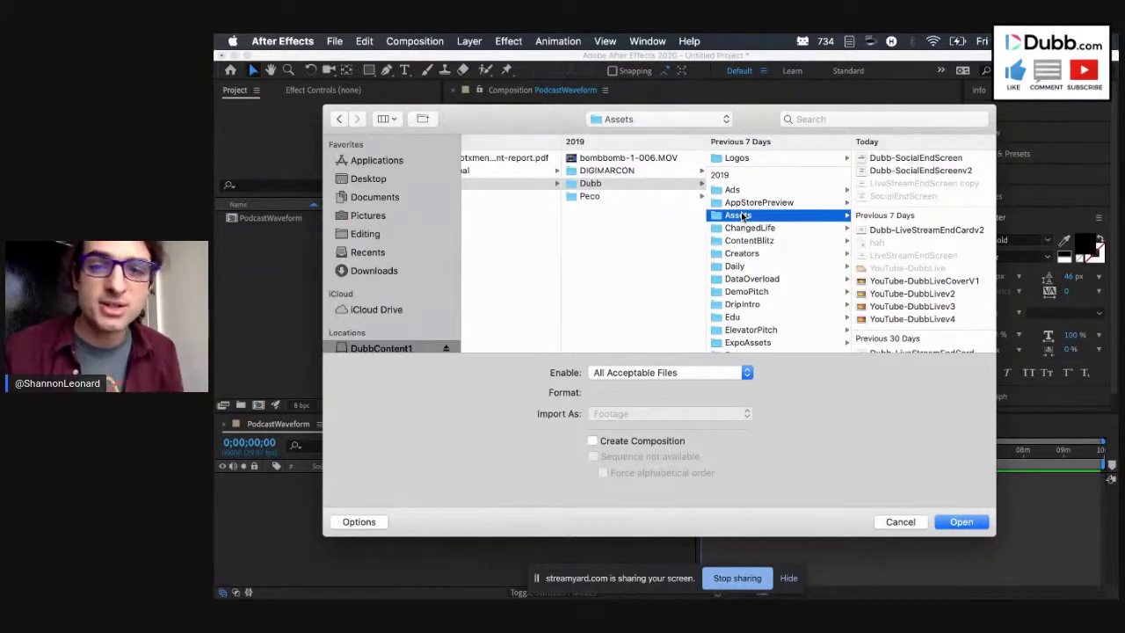
pyautogui.click(736, 265)
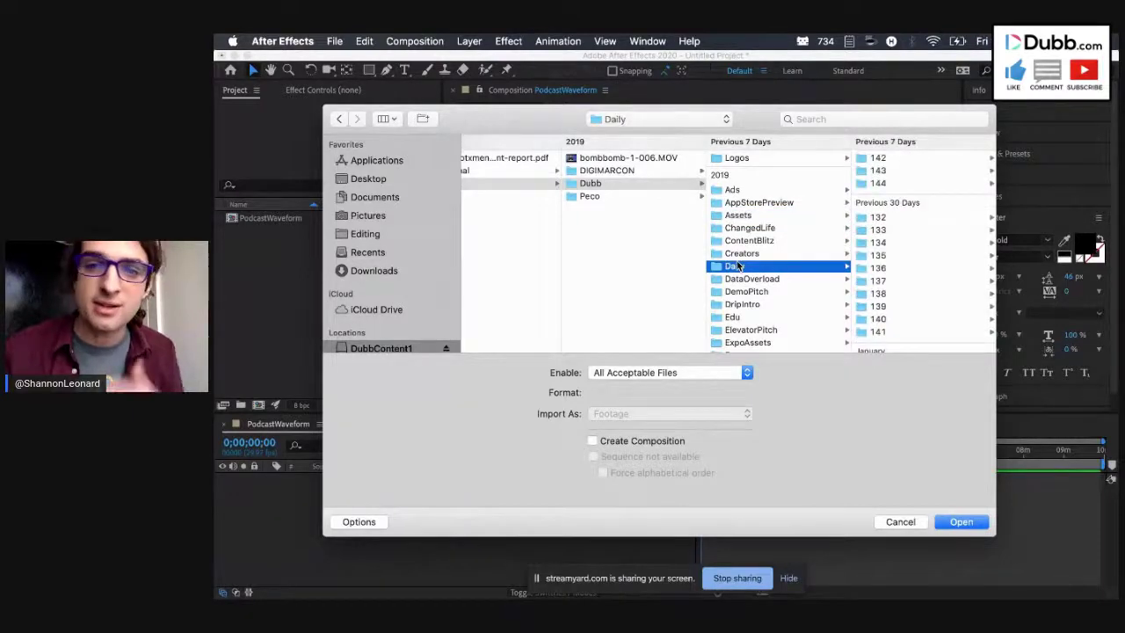
pyautogui.click(878, 183)
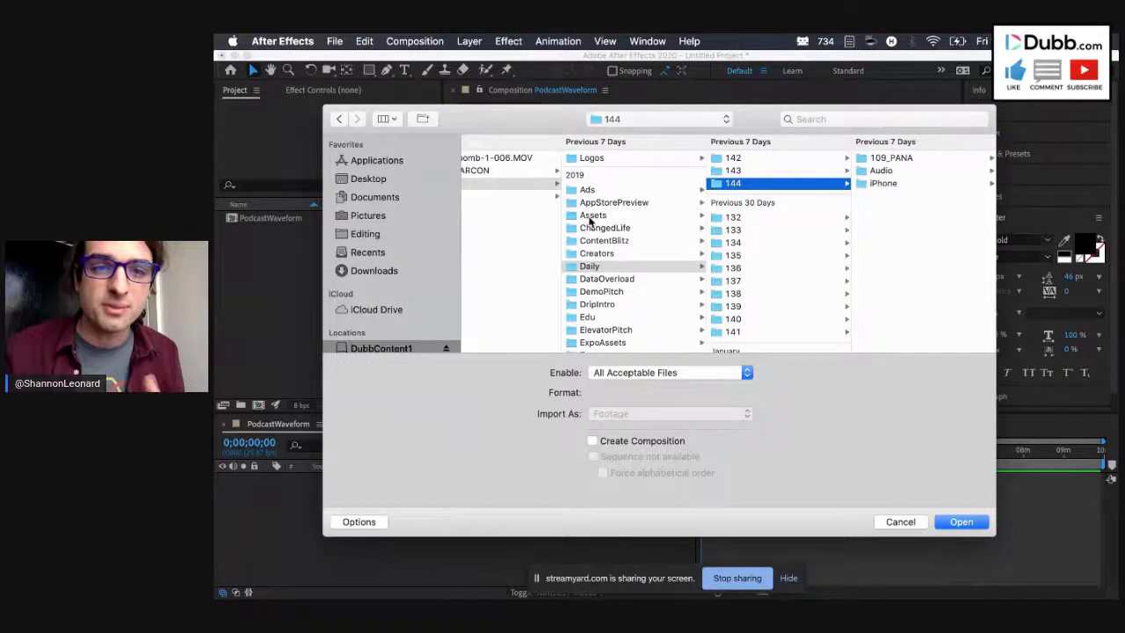
# Look through the Dubb Assets folder and return to the Daily folder in the import dialog
pyautogui.hscroll(-3, 590, 219)
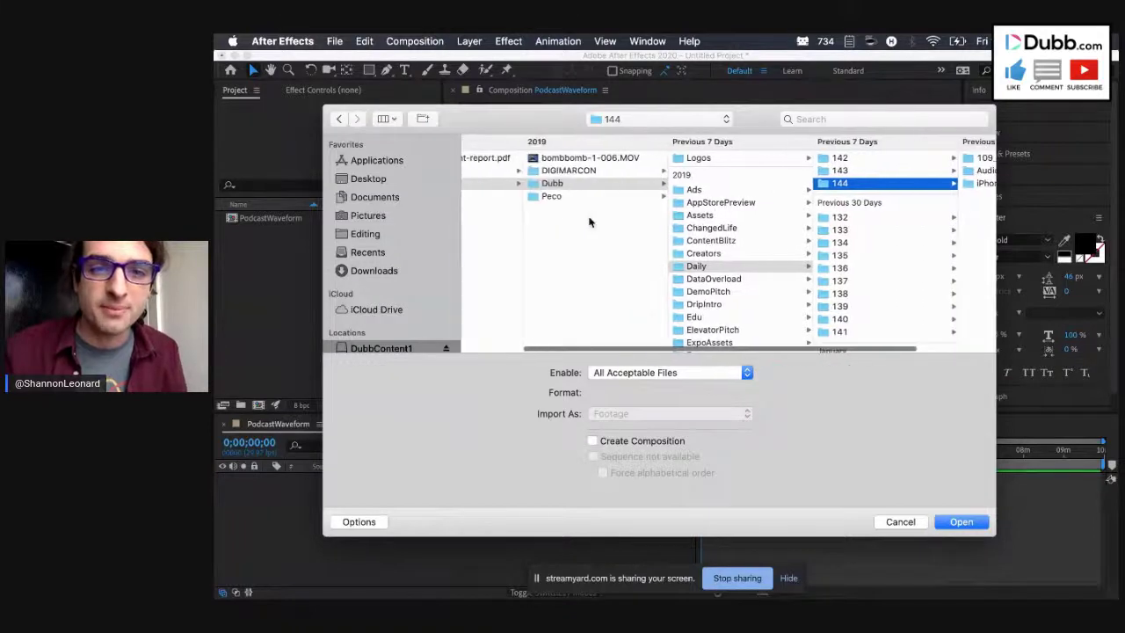
pyautogui.click(703, 215)
pyautogui.scroll(-2, 891, 301)
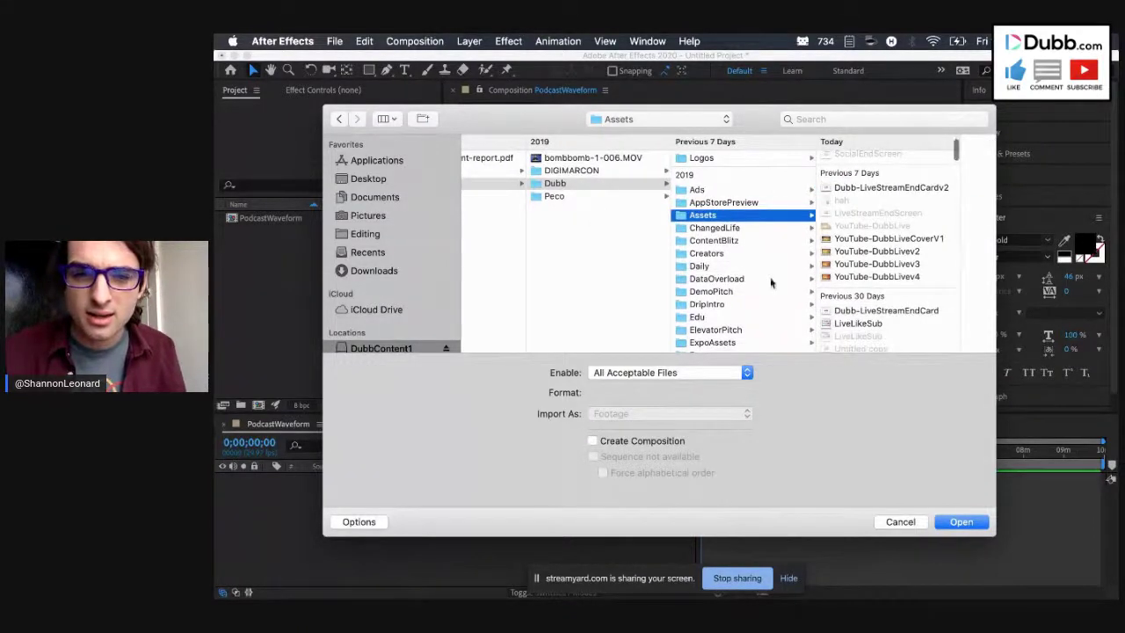
pyautogui.click(770, 276)
pyautogui.click(774, 266)
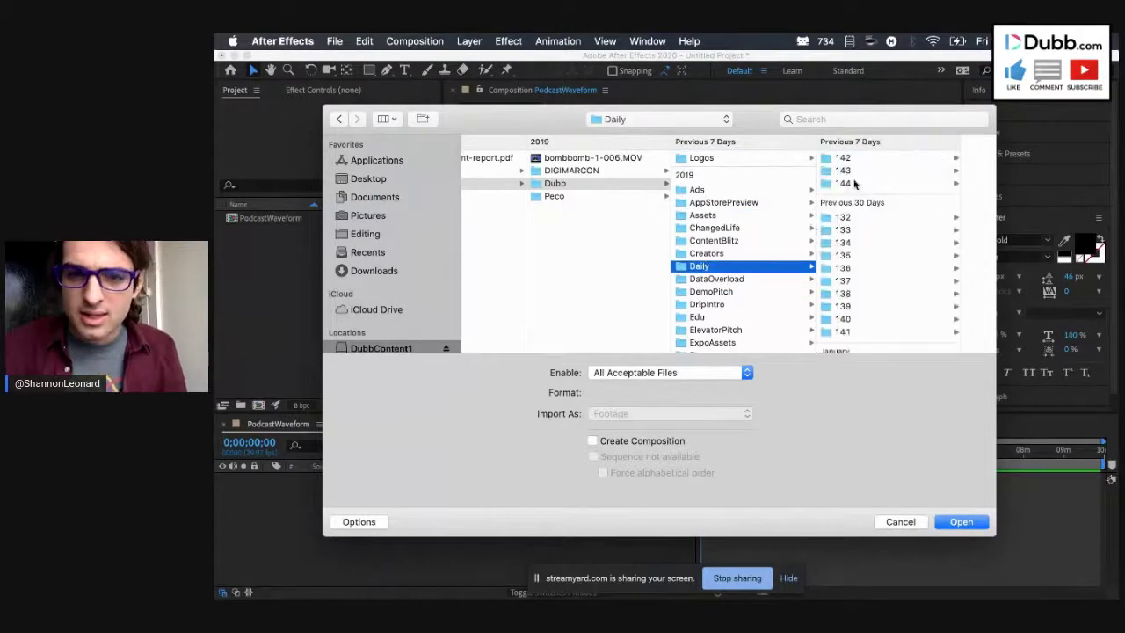
# Import the audio file 200225_1537.mp3 from the Audio folder inside the 144 folder
pyautogui.click(843, 183)
pyautogui.click(875, 172)
pyautogui.click(882, 158)
pyautogui.click(951, 519)
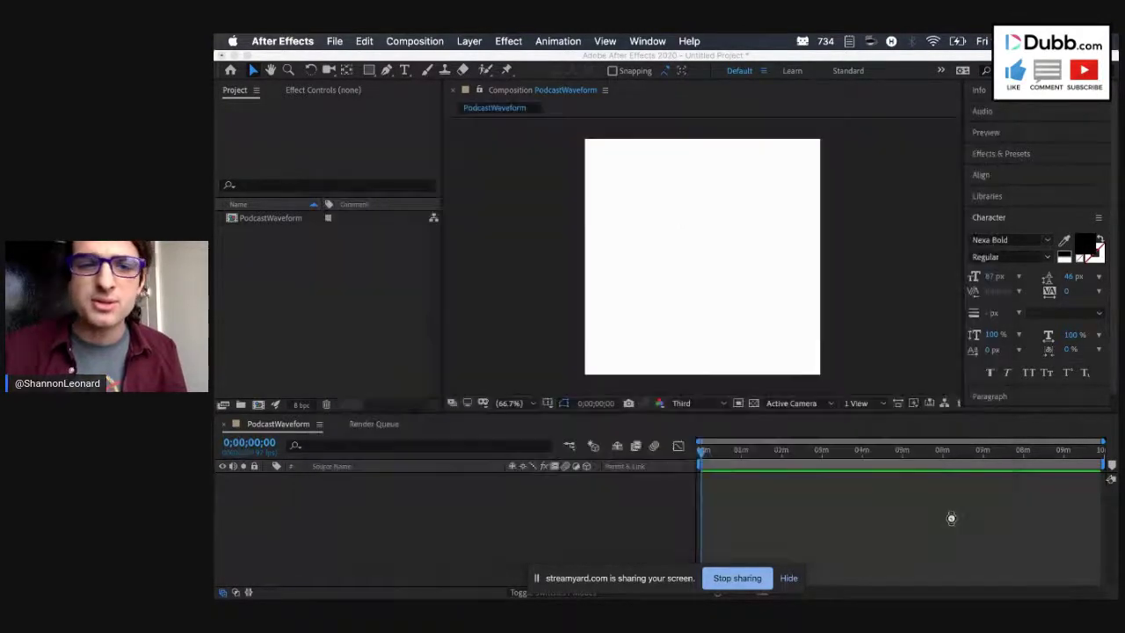
pyautogui.press('super+i')
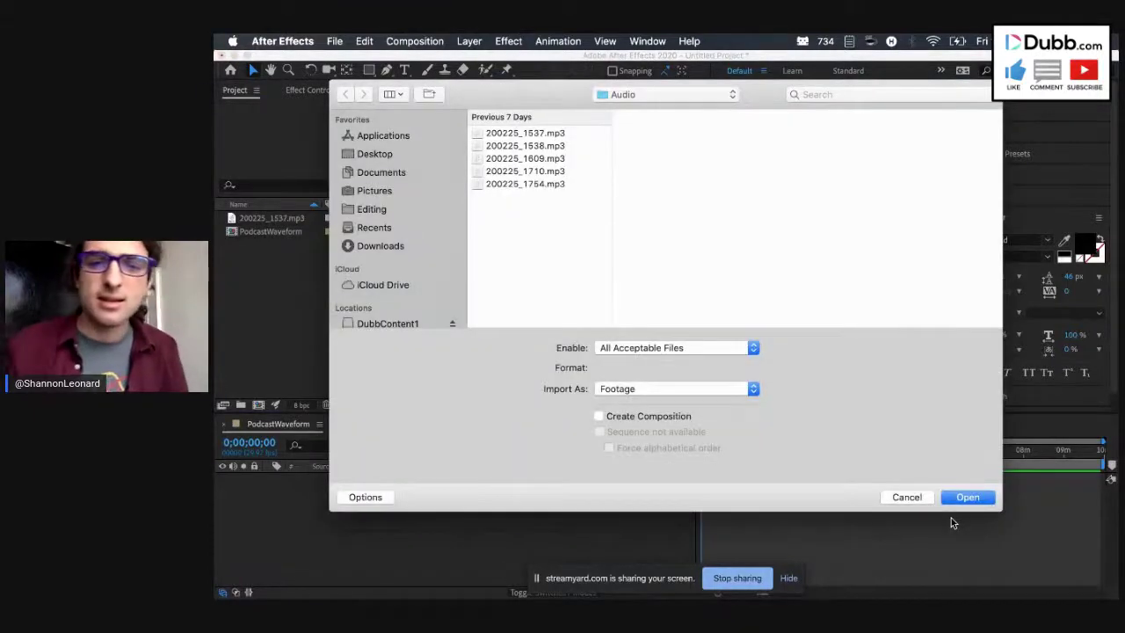
pyautogui.click(906, 498)
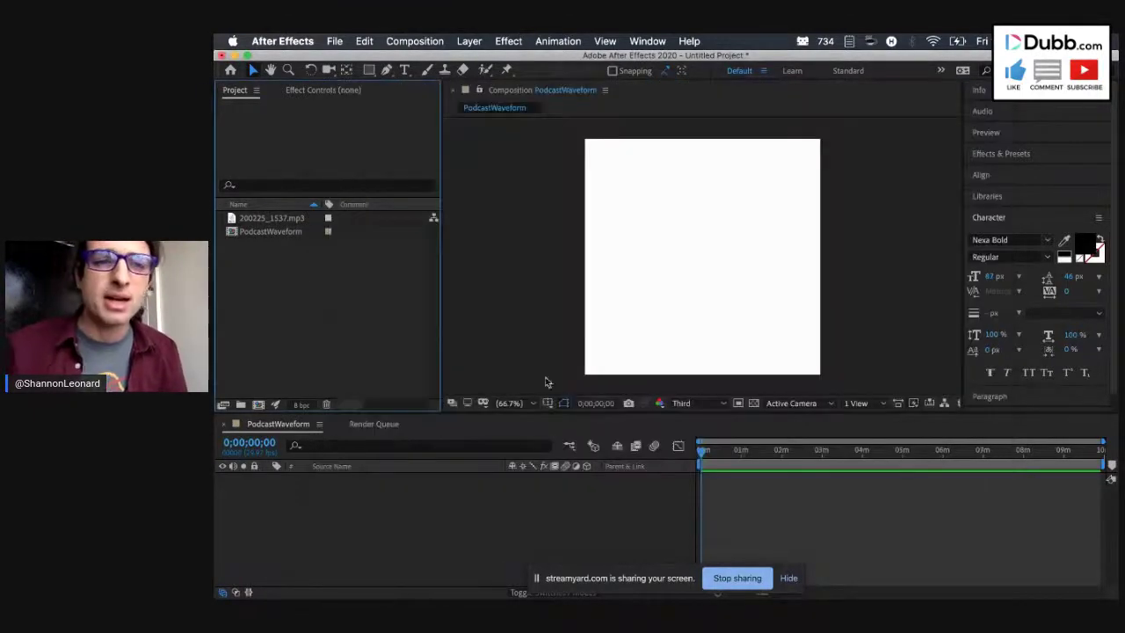
pyautogui.click(259, 220)
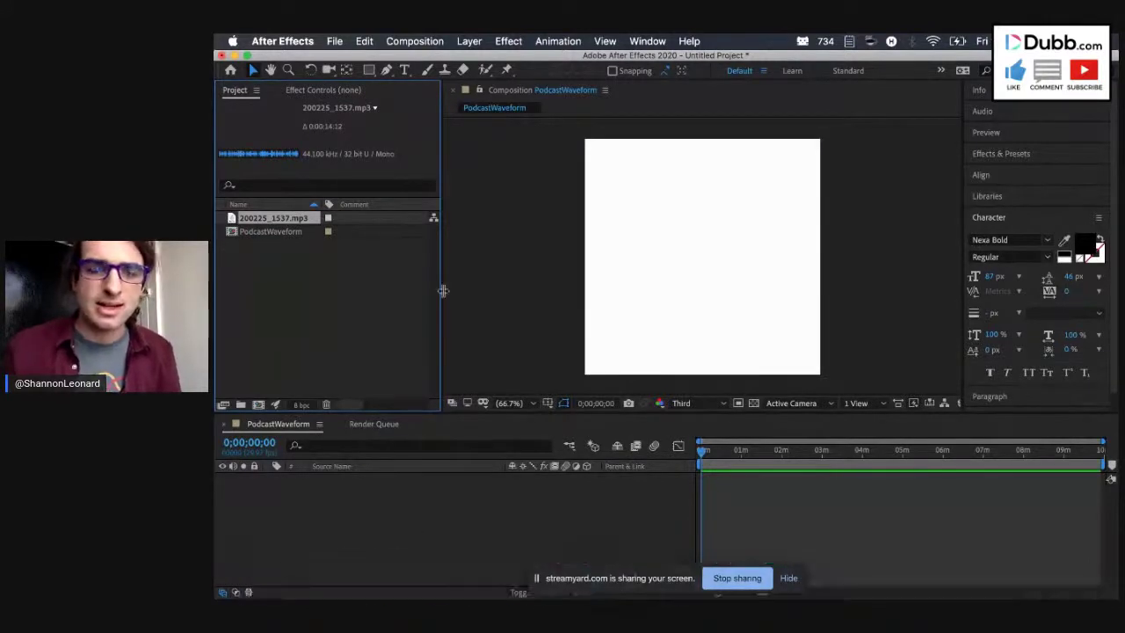
# Switch to Finder and browse from the Batch23 music folder back to the Dubb folder's contents
pyautogui.moveTo(376, 598)
pyautogui.click(264, 576)
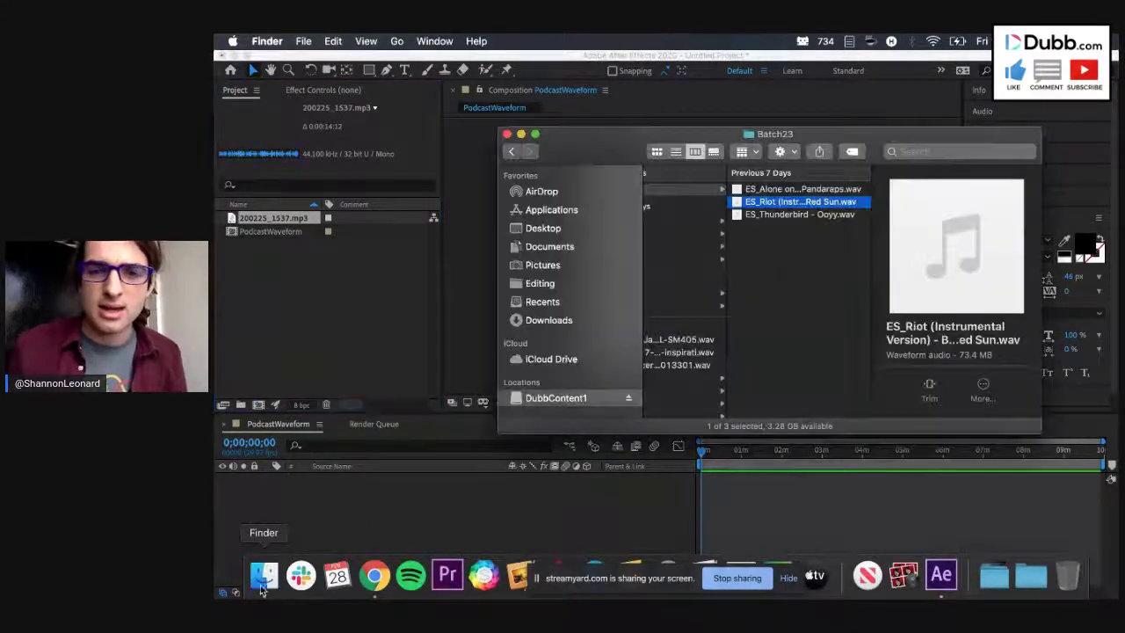
pyautogui.hscroll(-5, 852, 263)
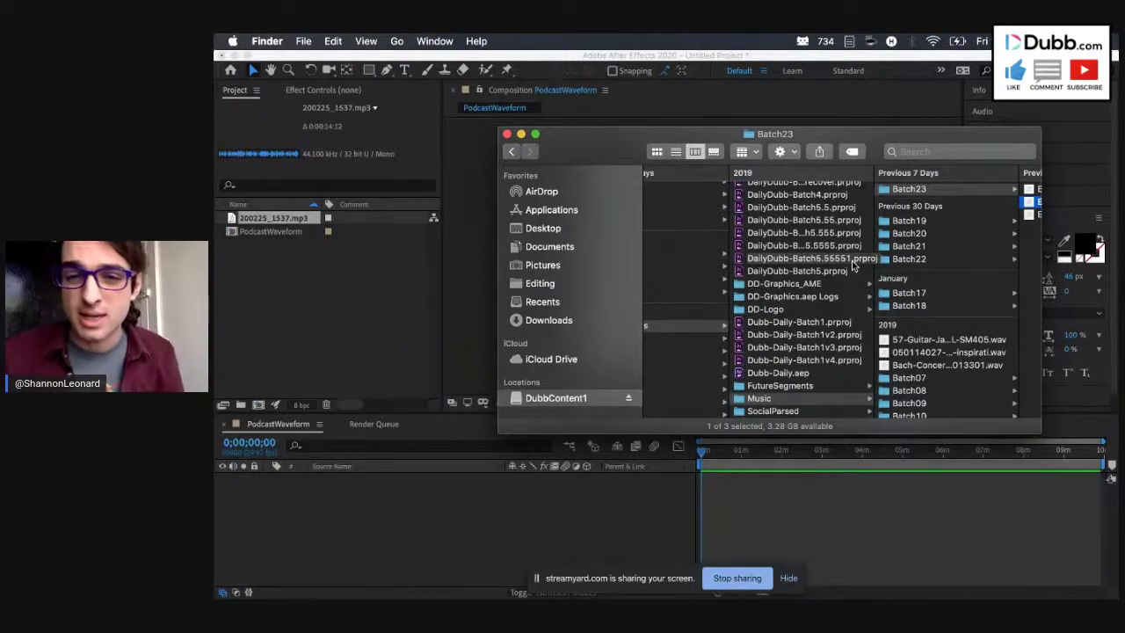
pyautogui.hscroll(2, 852, 265)
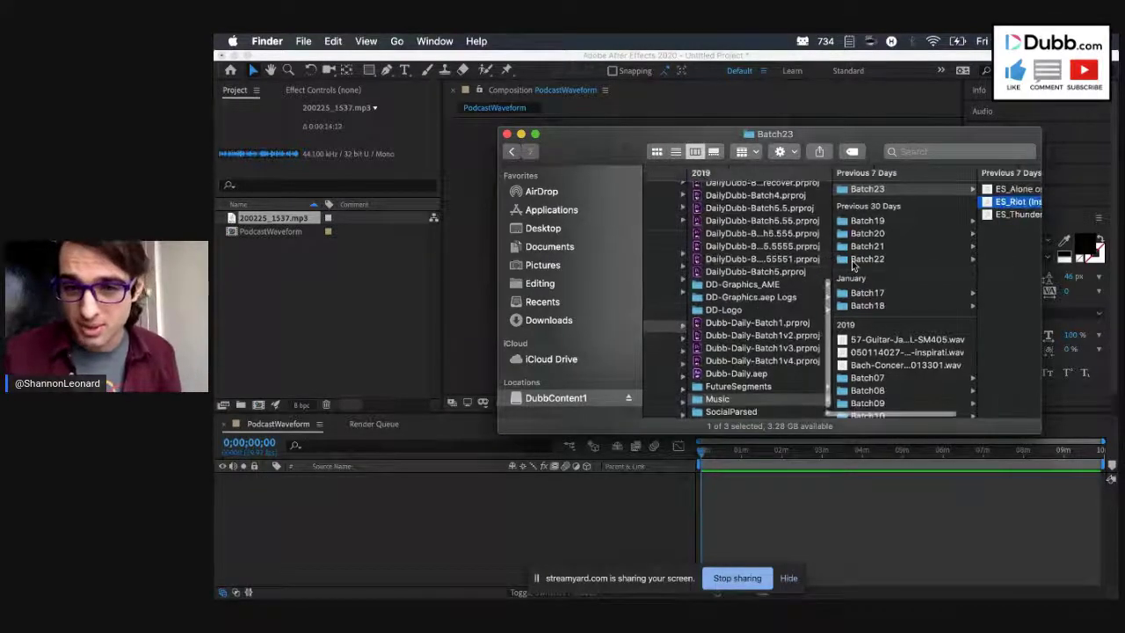
pyautogui.hscroll(-10, 851, 265)
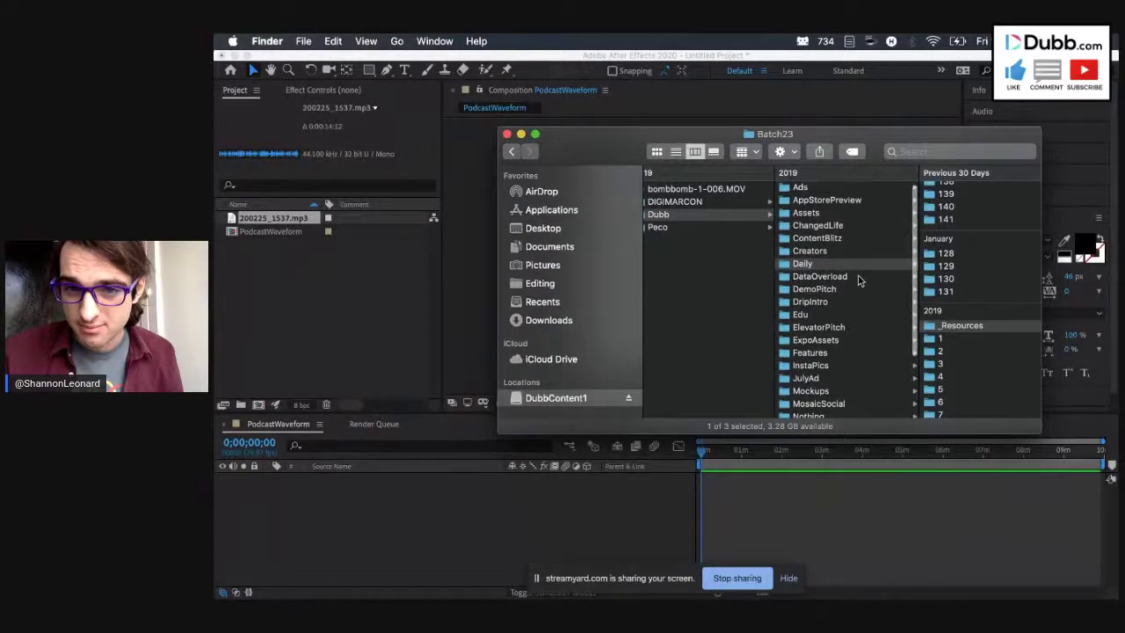
pyautogui.scroll(1, 859, 281)
pyautogui.scroll(5, 990, 288)
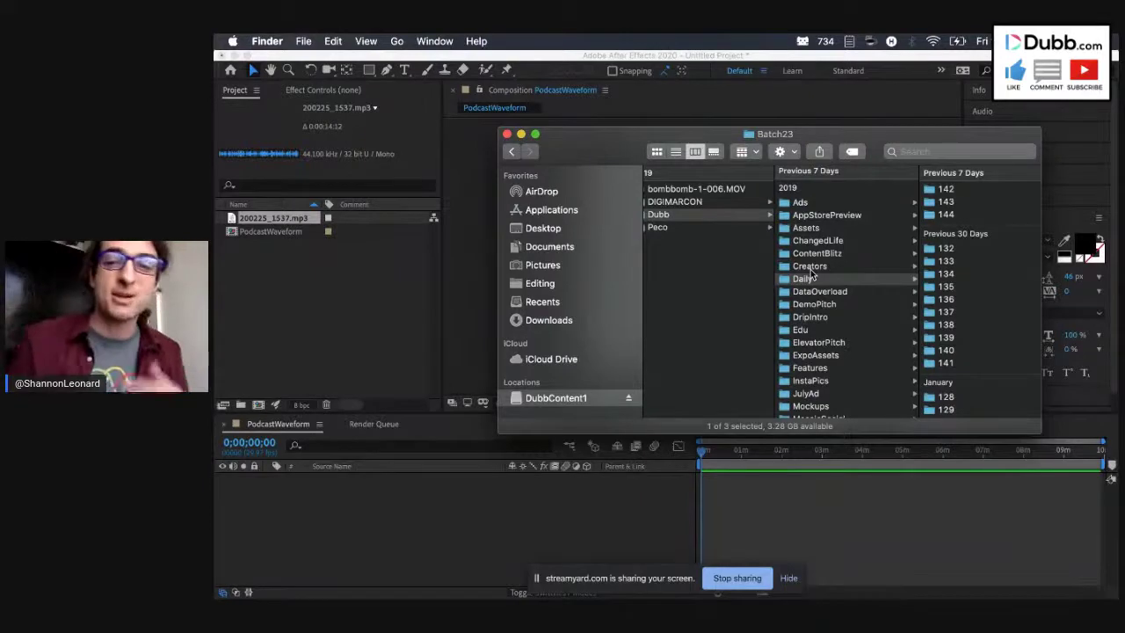
# Look through the Sub and Signup folders inside Ads and undo moving the 8-second signup video into Batch23
pyautogui.click(822, 203)
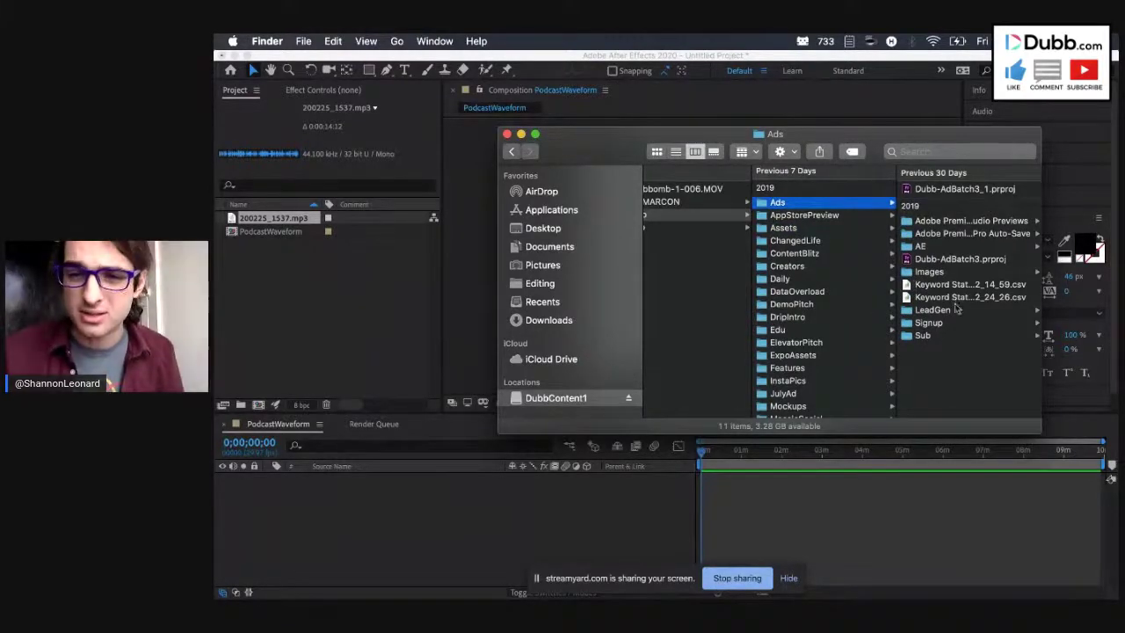
pyautogui.click(923, 338)
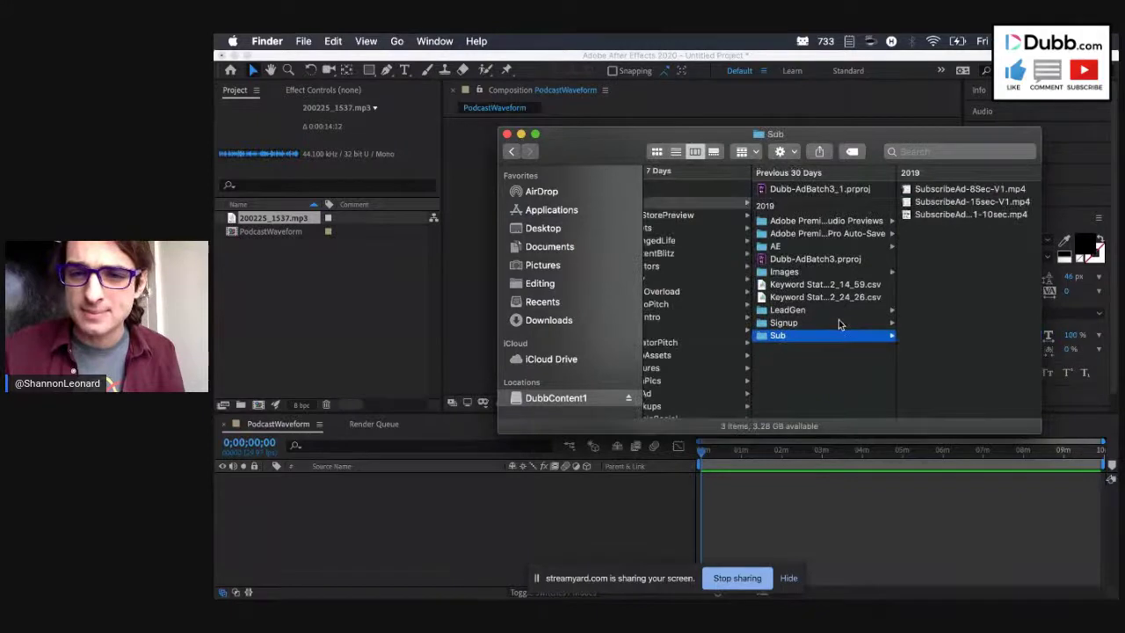
pyautogui.click(841, 322)
pyautogui.moveTo(958, 195); pyautogui.dragTo(966, 245)
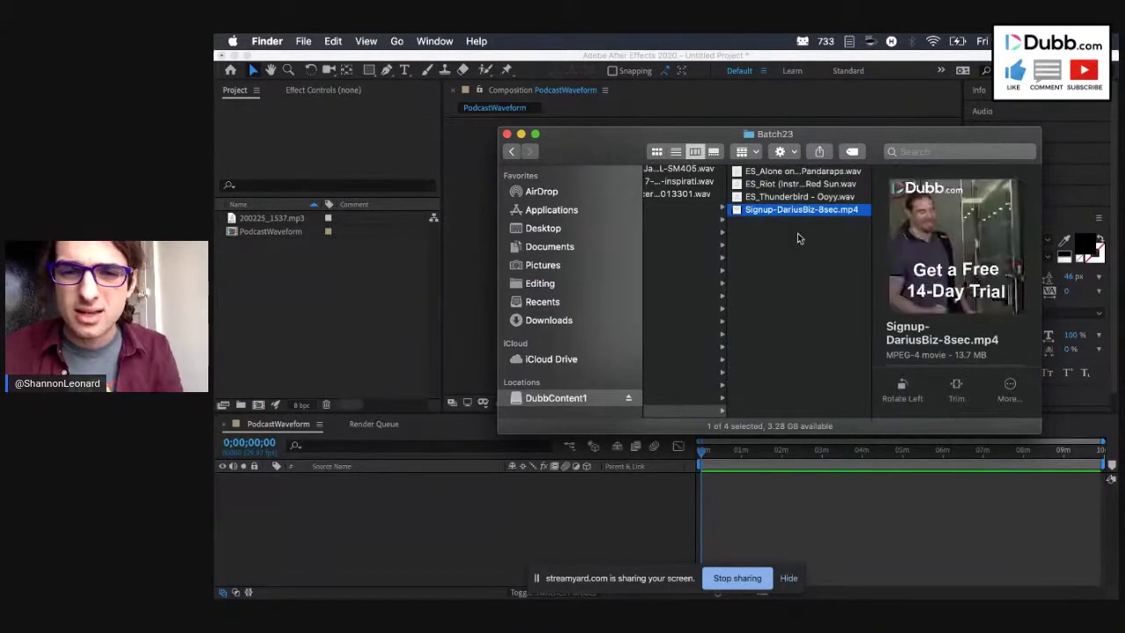
pyautogui.press('super+z')
# Import Daily-Dubb-Logo6.mov from the DD-Logo folder in Finder into the After Effects project
pyautogui.hscroll(-5, 802, 266)
pyautogui.click(848, 322)
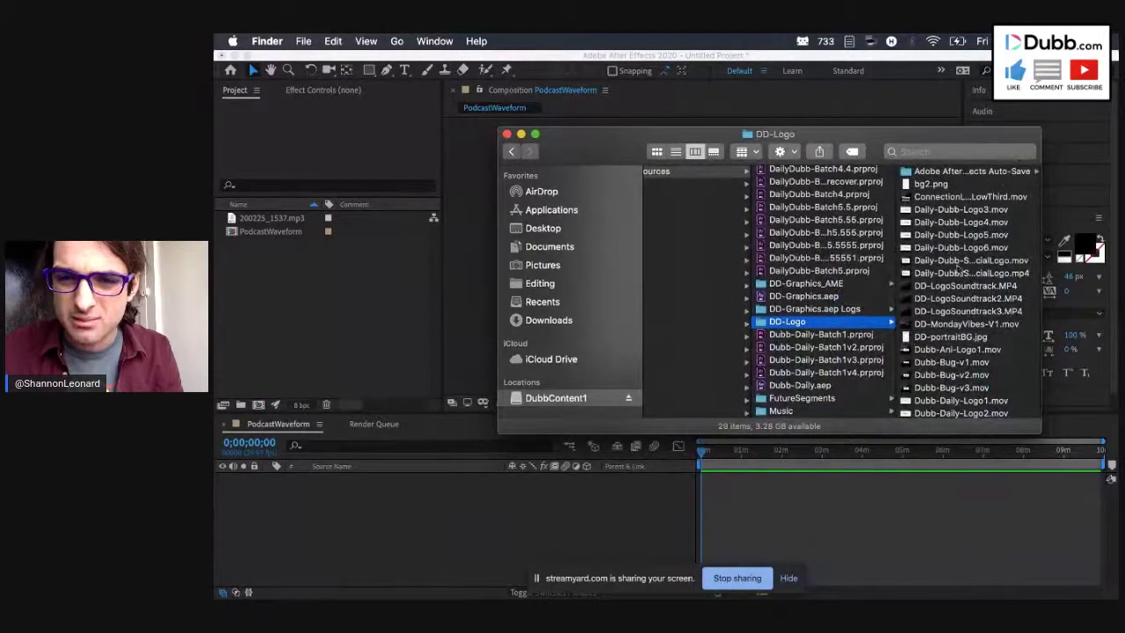
pyautogui.hscroll(-3, 788, 313)
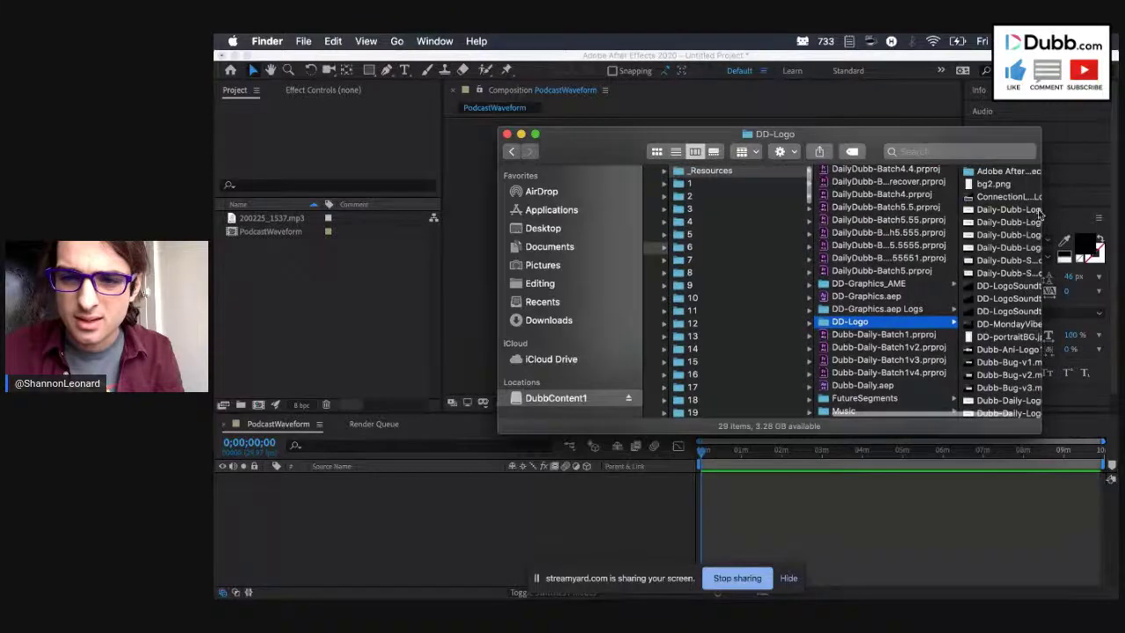
pyautogui.hscroll(3, 1015, 242)
pyautogui.moveTo(984, 251); pyautogui.dragTo(290, 308)
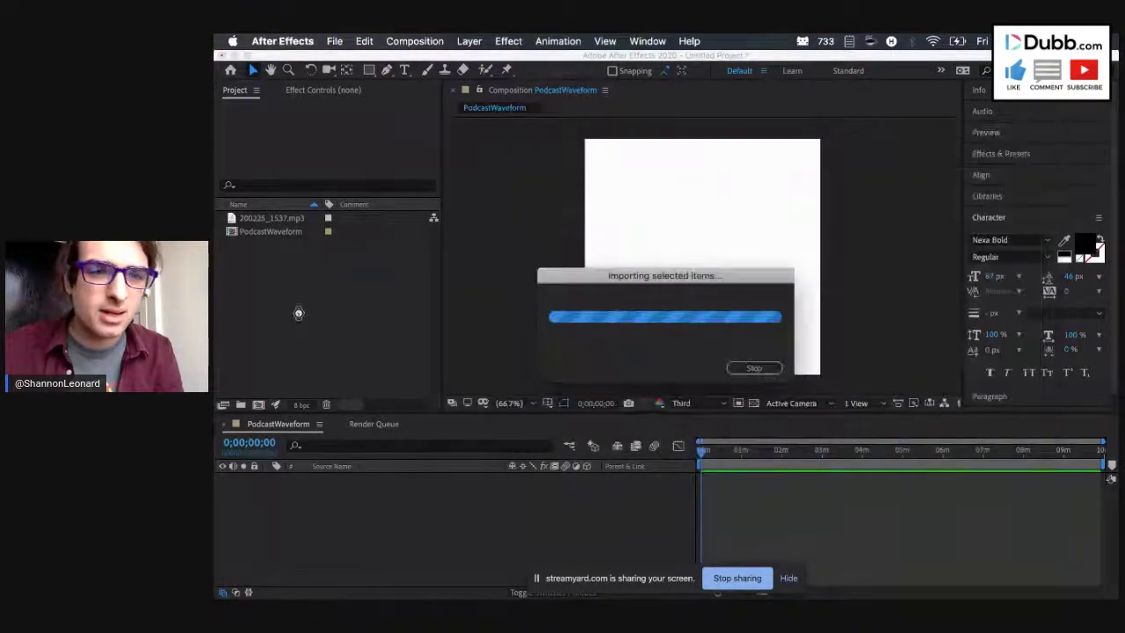
# Delete 200225_1537.mp3 from the project and add Daily-Dubb-Logo6.mov as a layer in the PodcastWaveform timeline
pyautogui.click(273, 221)
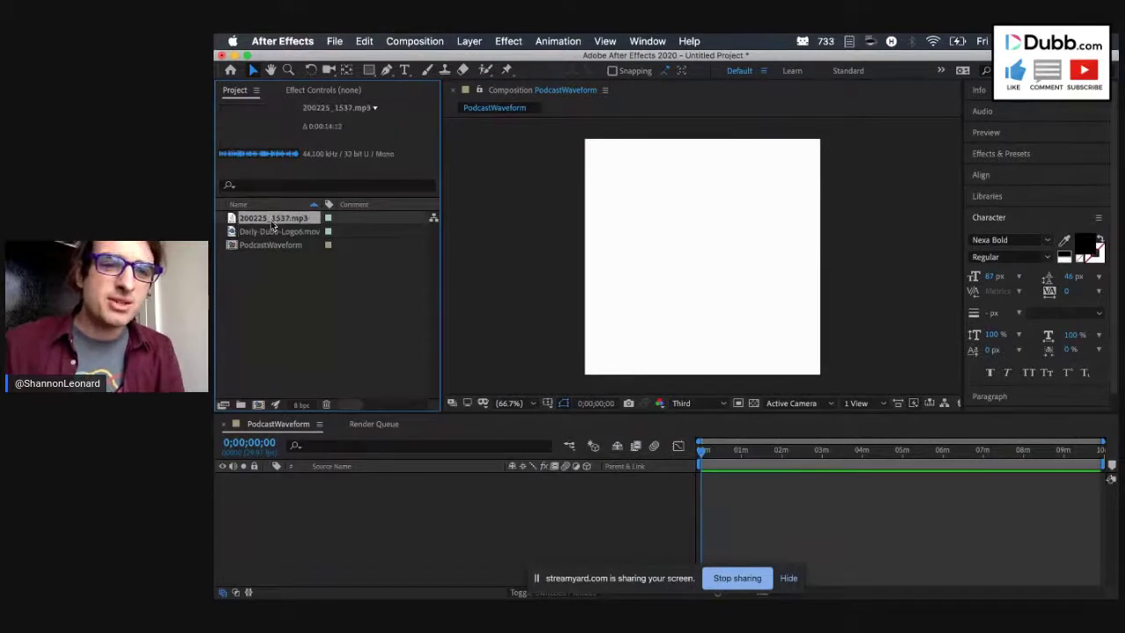
pyautogui.press('Delete')
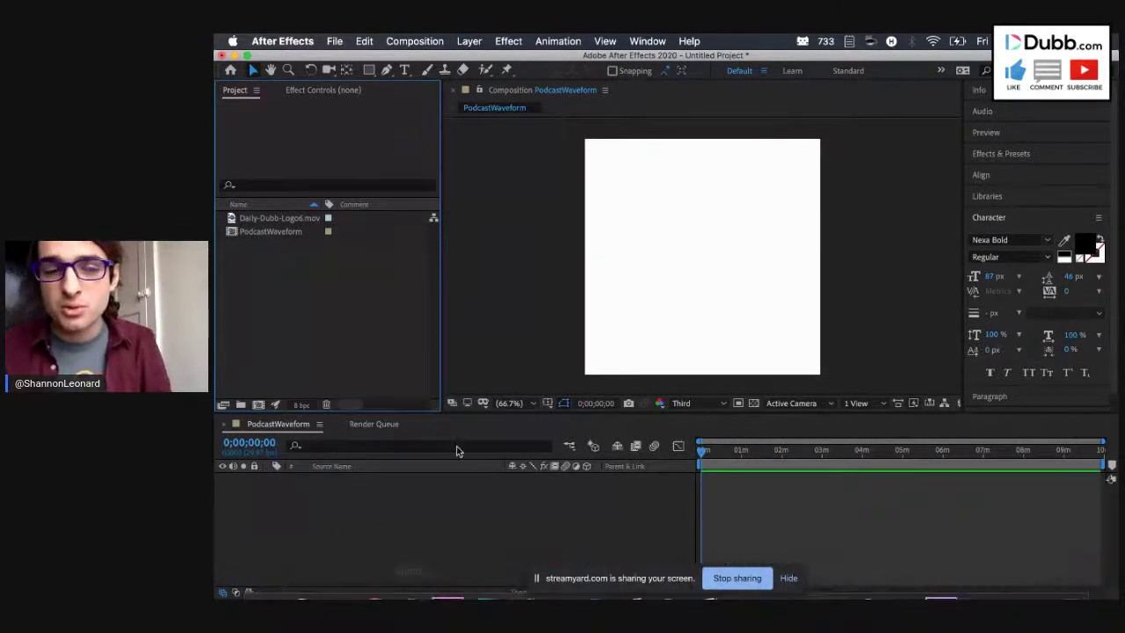
pyautogui.click(246, 224)
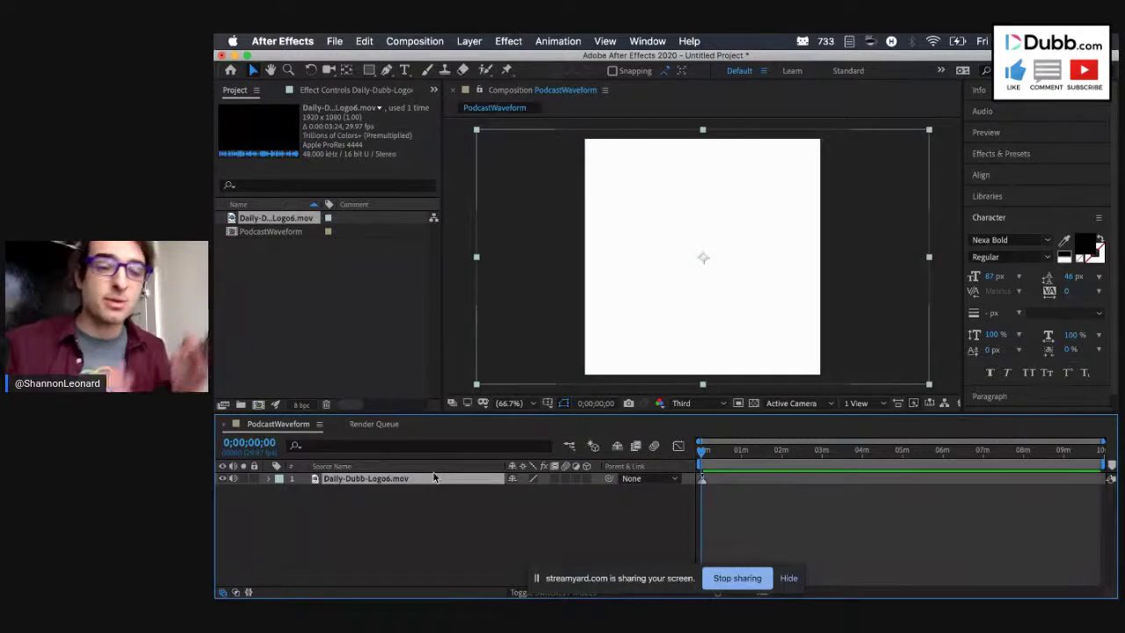
pyautogui.press('=')
pyautogui.press('=')
pyautogui.press('=')
pyautogui.press('=')
pyautogui.press('=')
pyautogui.press('=')
pyautogui.press('=')
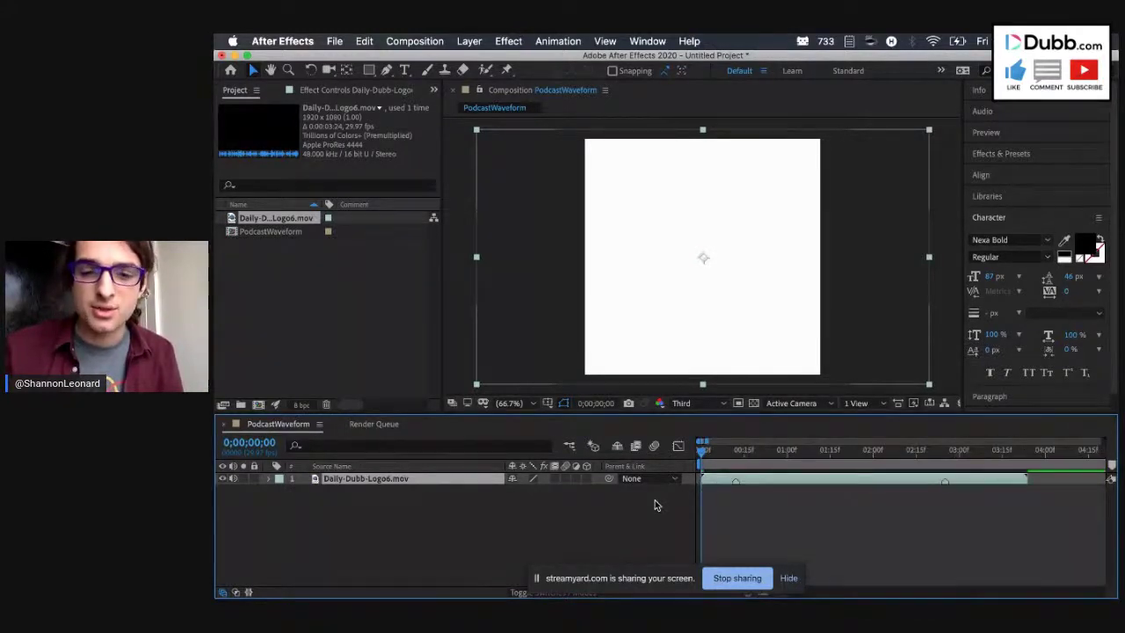
pyautogui.click(321, 326)
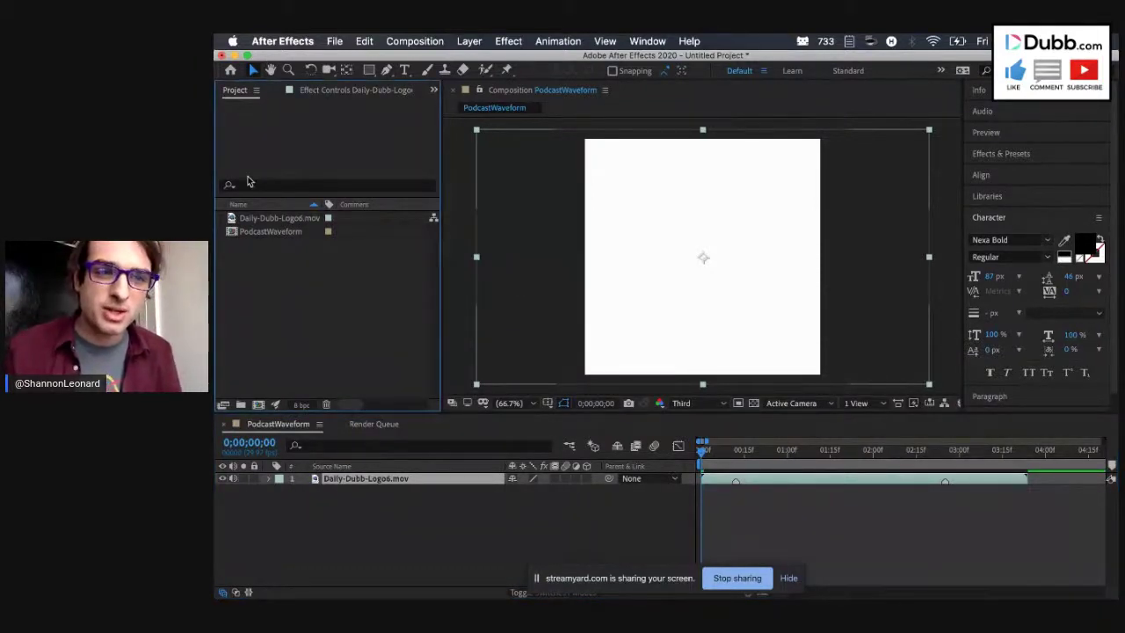
pyautogui.click(334, 41)
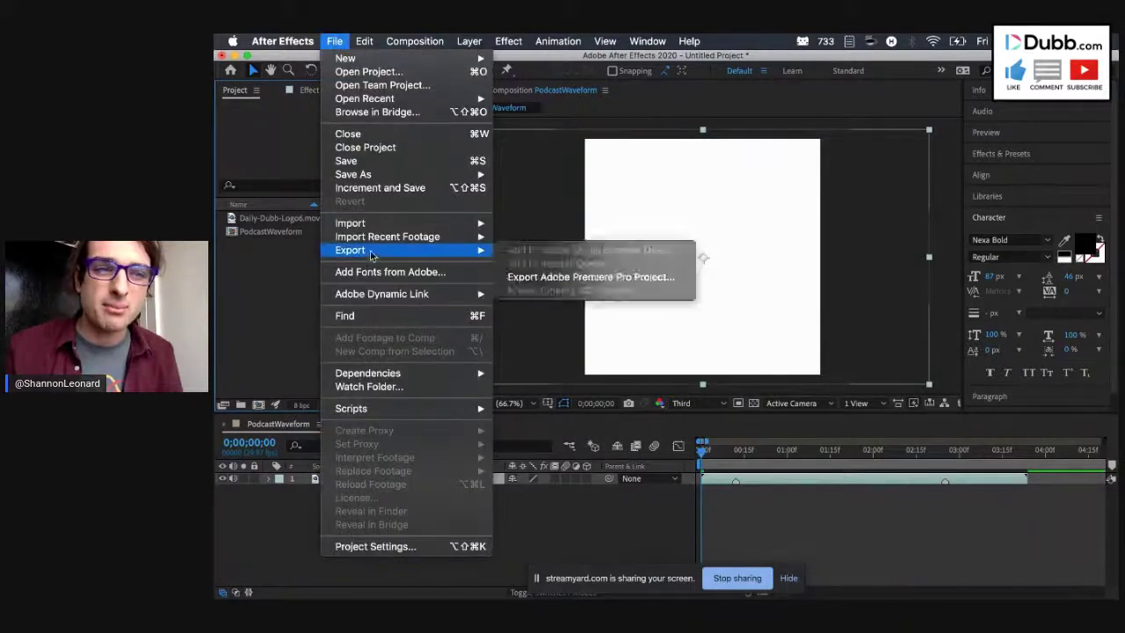
pyautogui.moveTo(468, 226)
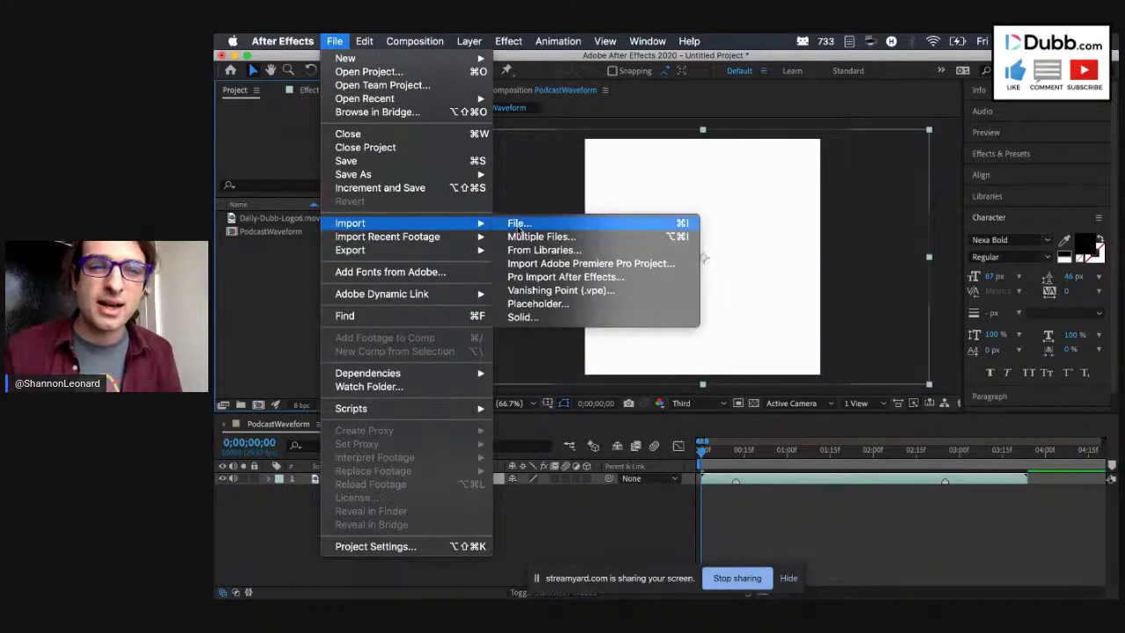
pyautogui.click(304, 282)
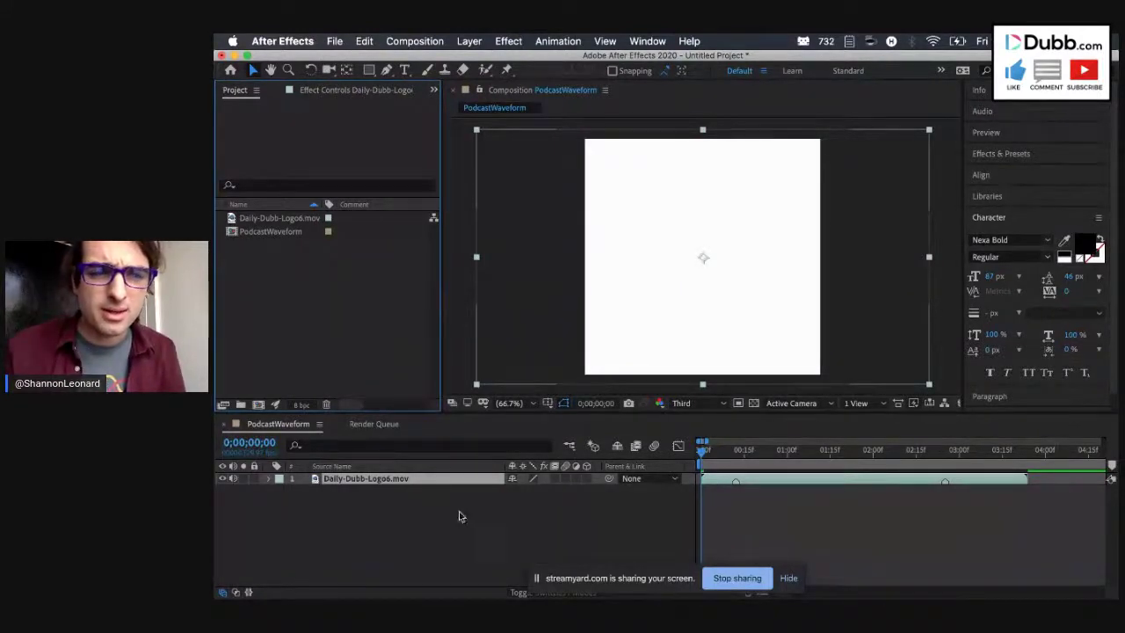
# Add a second Daily-Dubb-Logo6.mov layer to the PodcastWaveform composition and delete the duplicate again
pyautogui.click(233, 234)
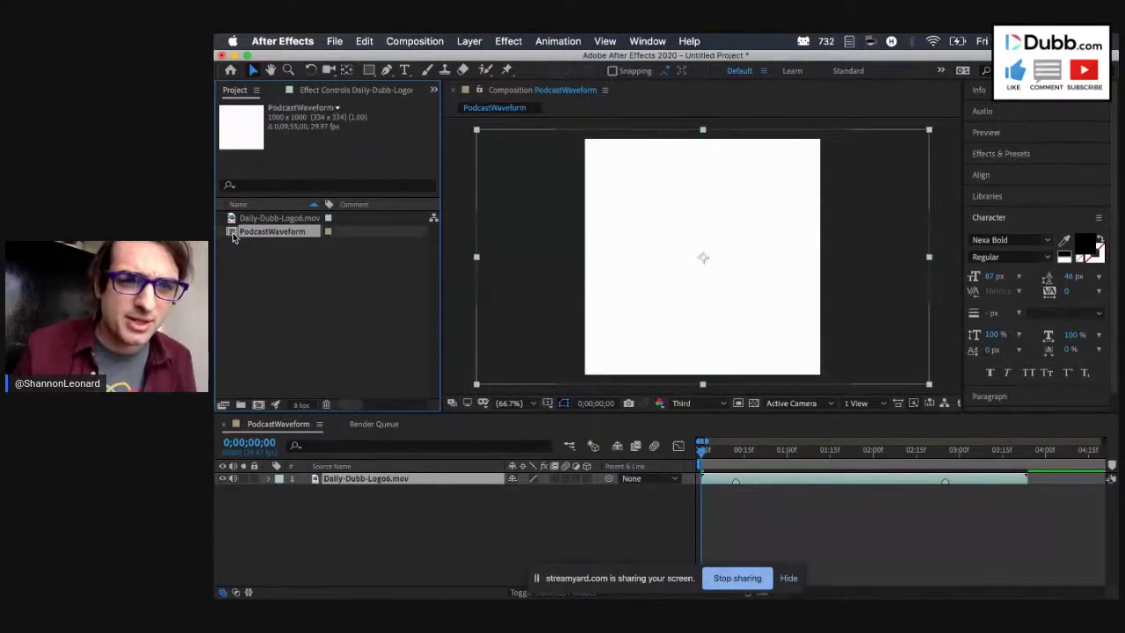
pyautogui.doubleClick(233, 235)
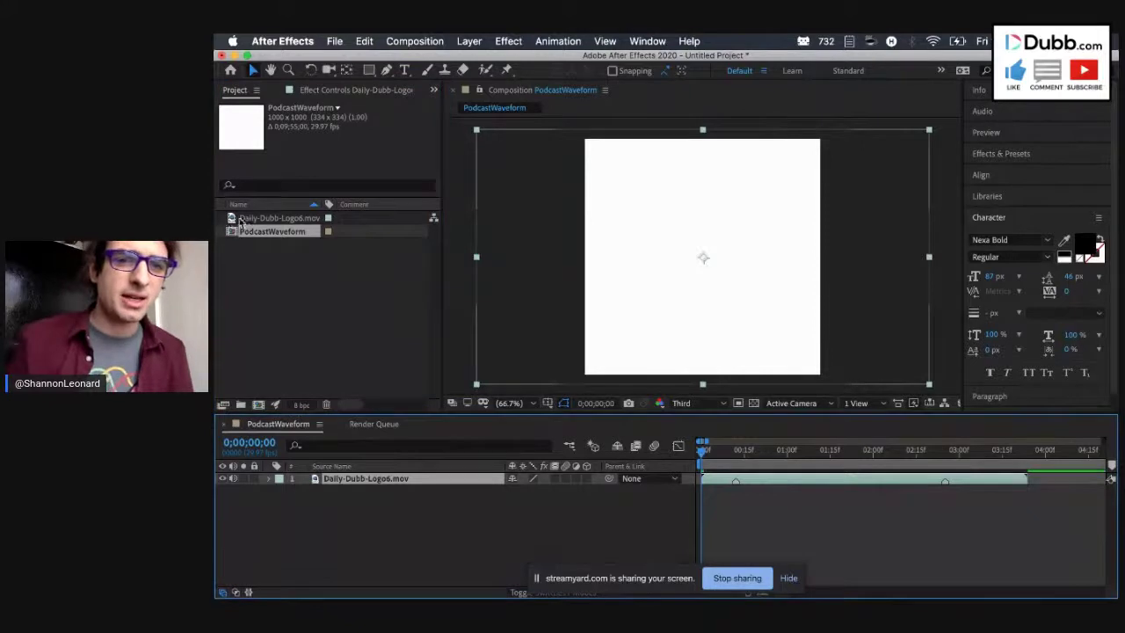
pyautogui.moveTo(232, 221); pyautogui.dragTo(387, 517)
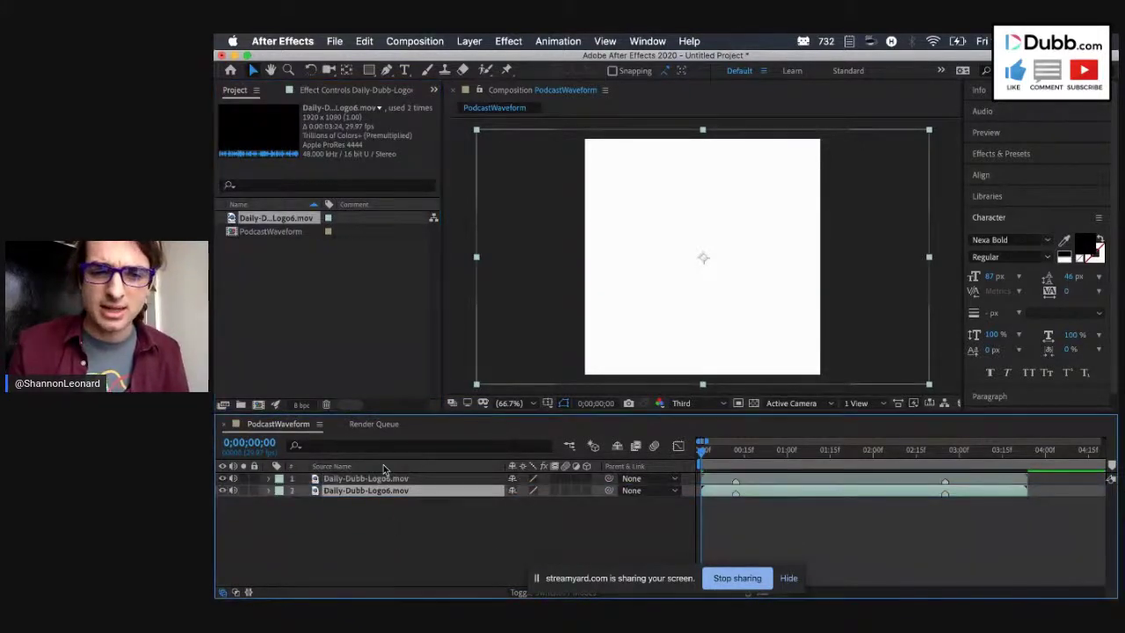
pyautogui.click(375, 481)
pyautogui.click(375, 492)
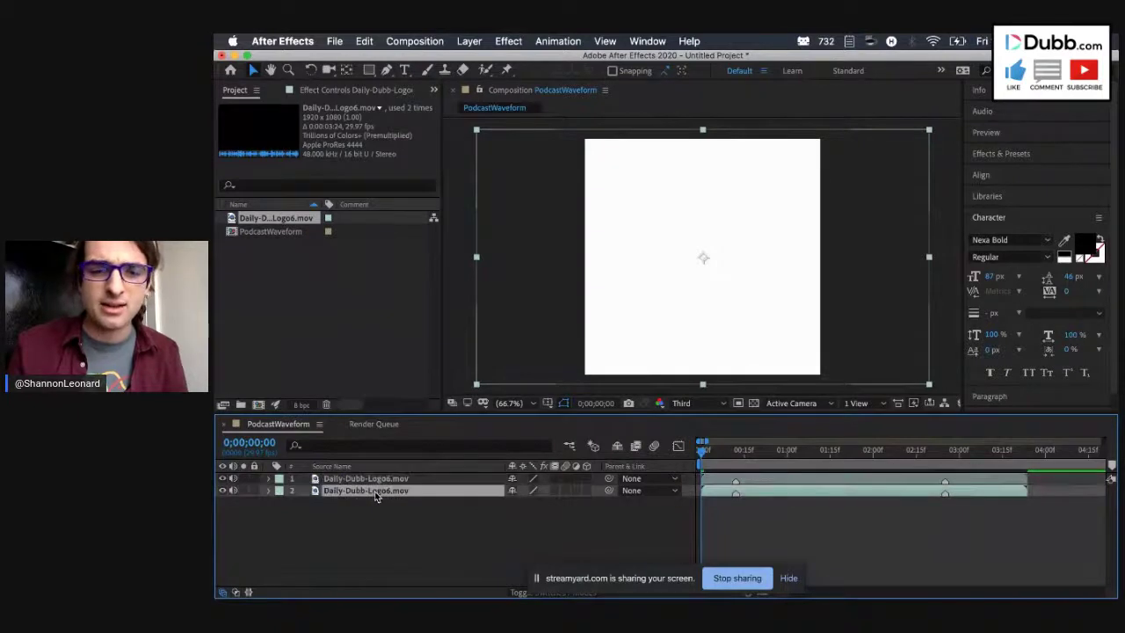
pyautogui.press('Delete')
pyautogui.click(375, 480)
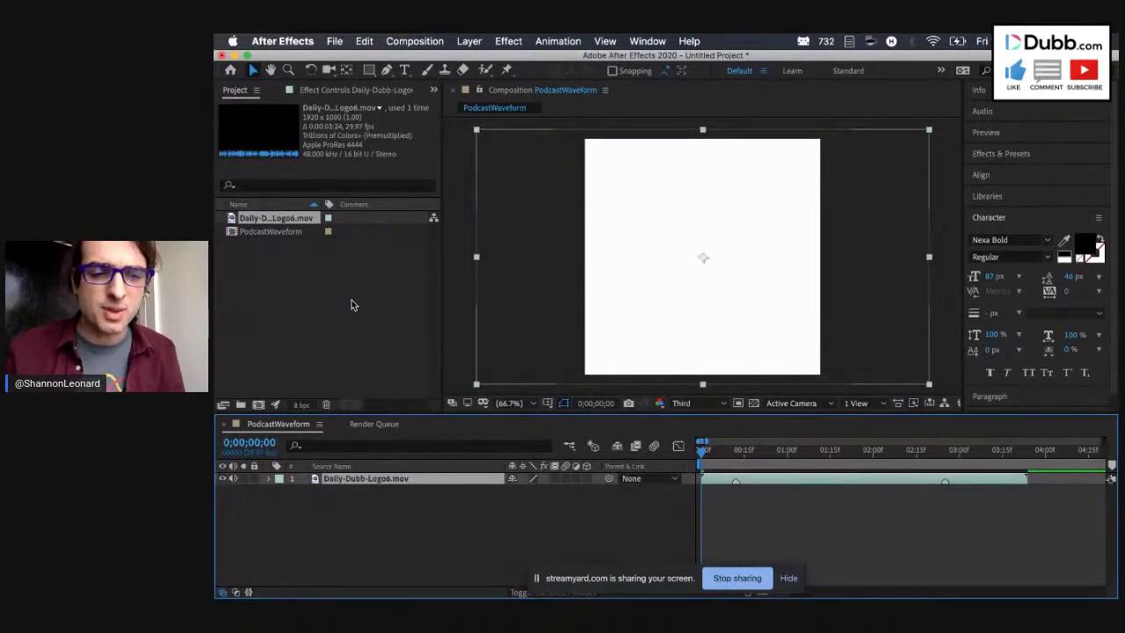
pyautogui.click(376, 509)
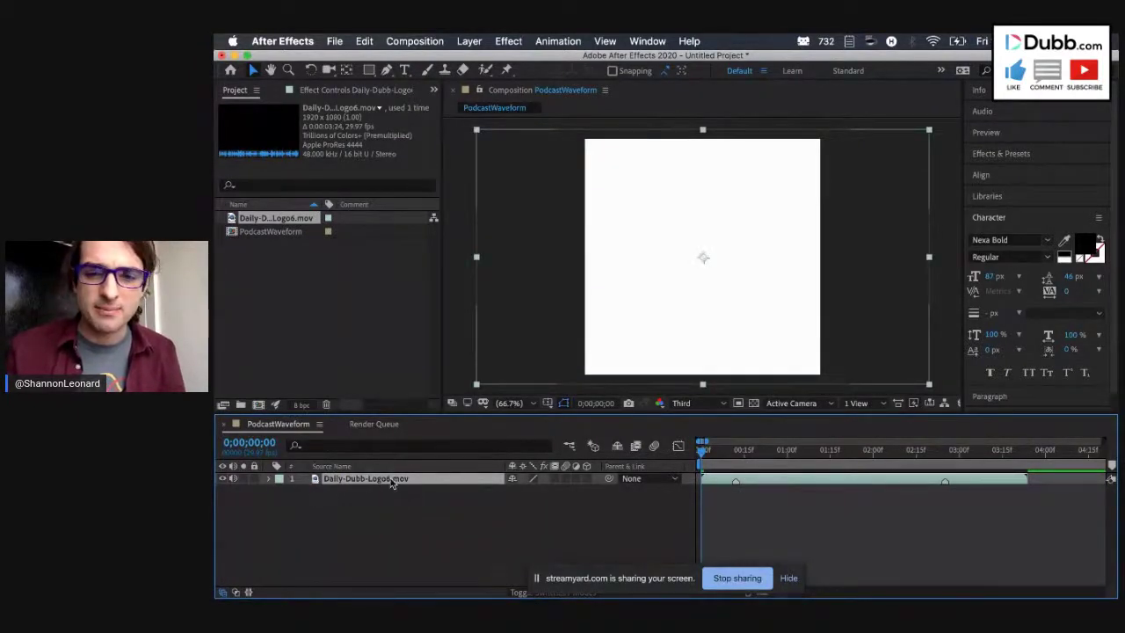
# Move the current time to 0;00;01;29 in the timeline to view the logo animation
pyautogui.scroll(5, 726, 479)
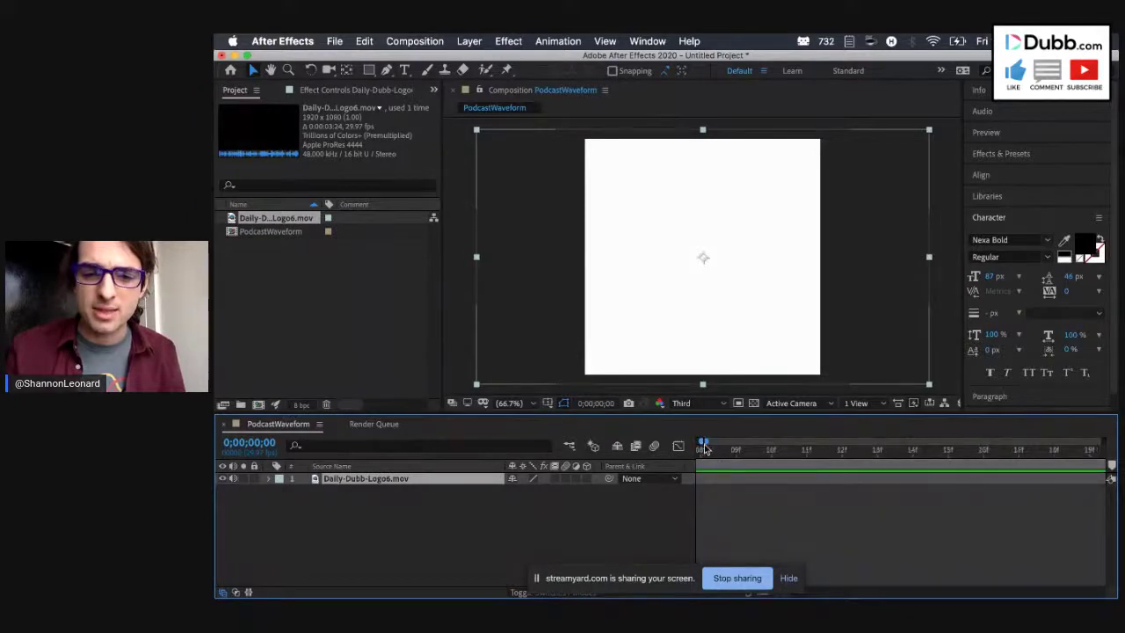
pyautogui.moveTo(707, 440); pyautogui.dragTo(654, 453)
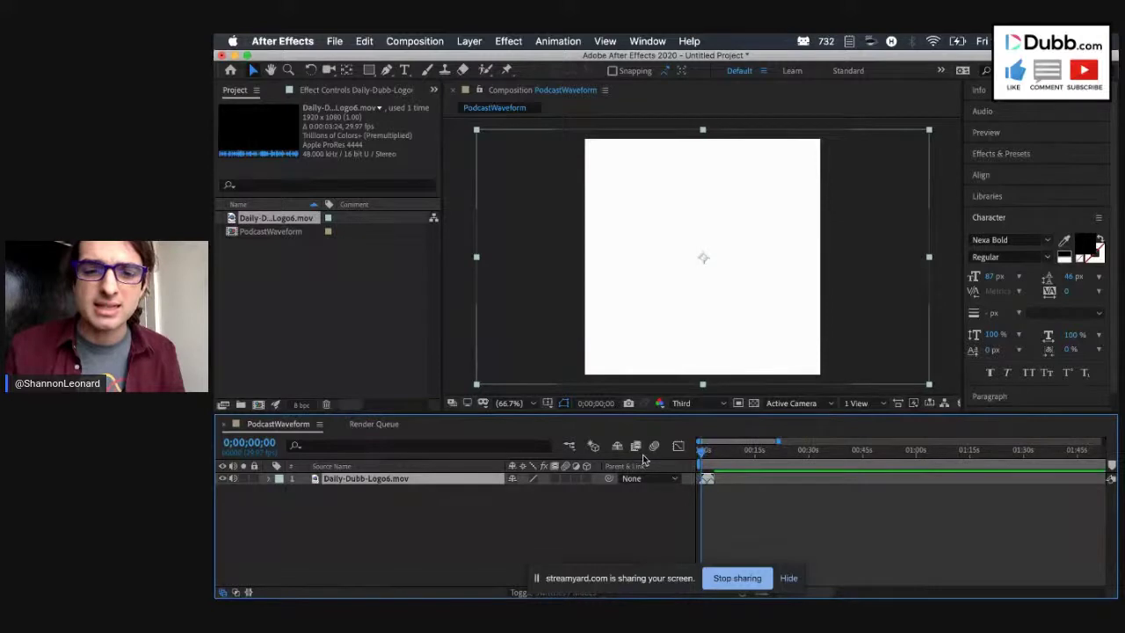
pyautogui.click(709, 452)
pyautogui.moveTo(712, 456); pyautogui.dragTo(708, 460)
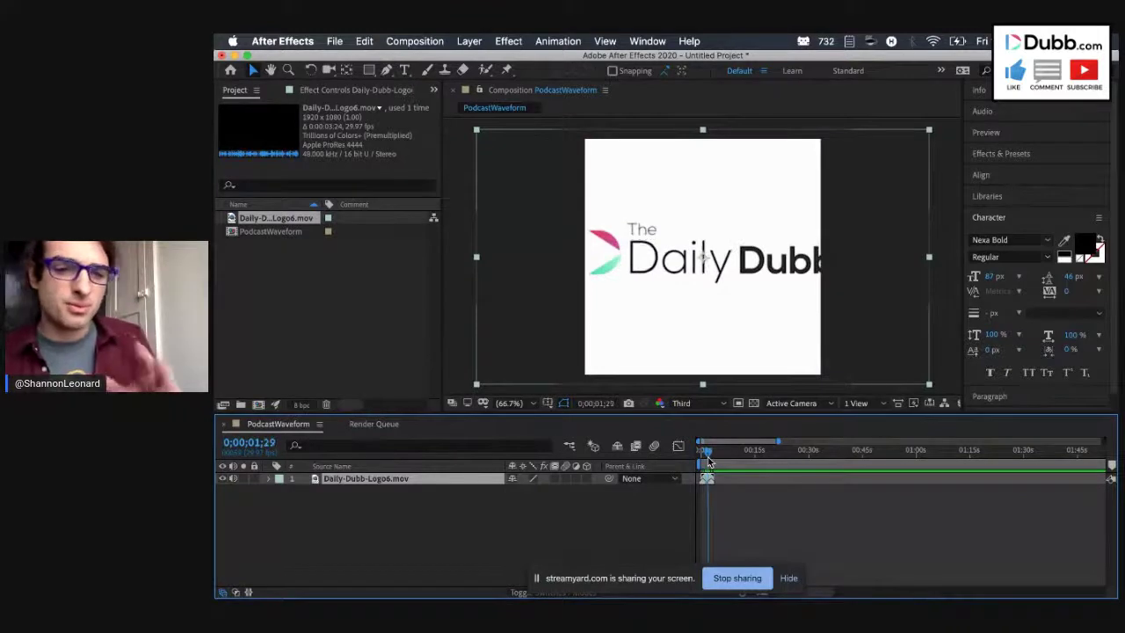
# Scale the Daily-Dubb-Logo6.mov layer to 49% and check the animation around 0;00;02;17
pyautogui.click(268, 480)
pyautogui.click(282, 491)
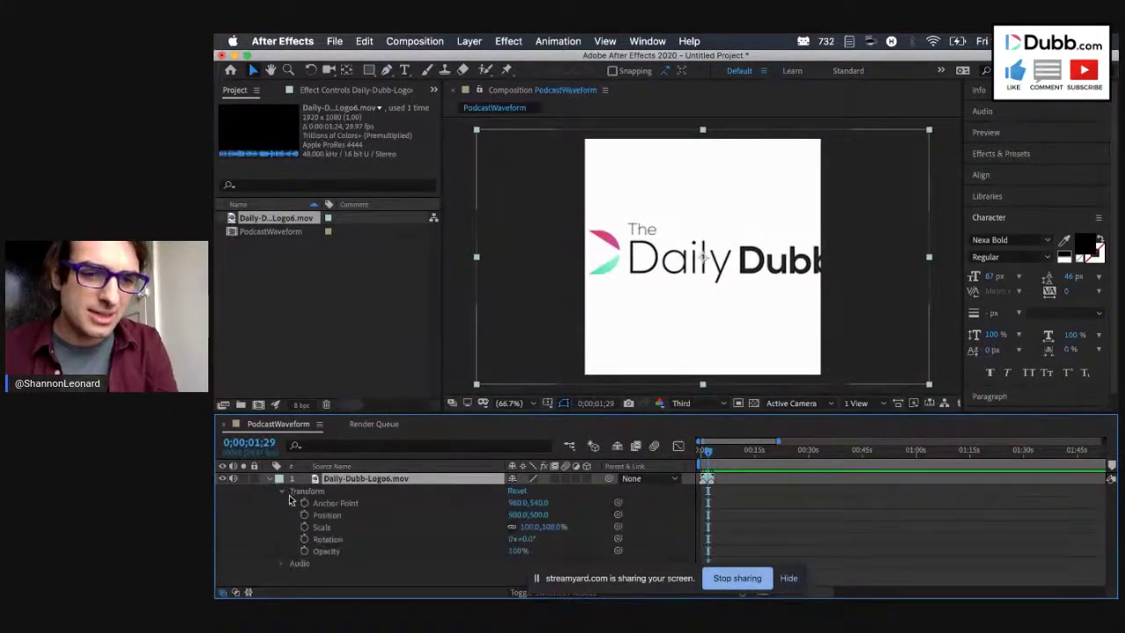
pyautogui.click(334, 528)
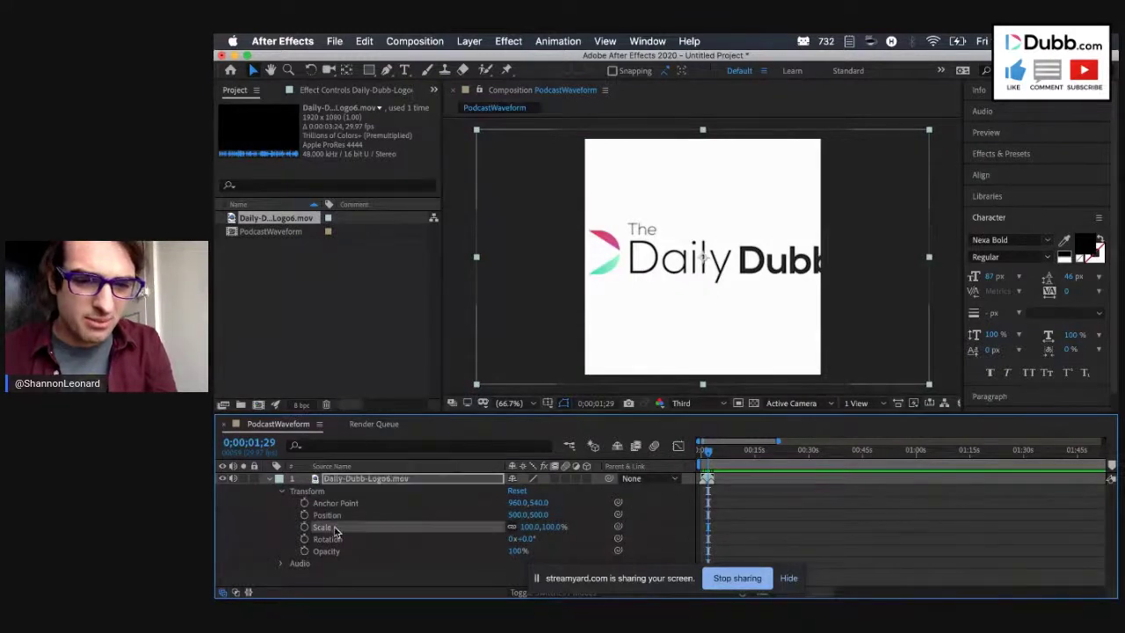
pyautogui.moveTo(531, 528); pyautogui.dragTo(497, 527)
pyautogui.click(710, 451)
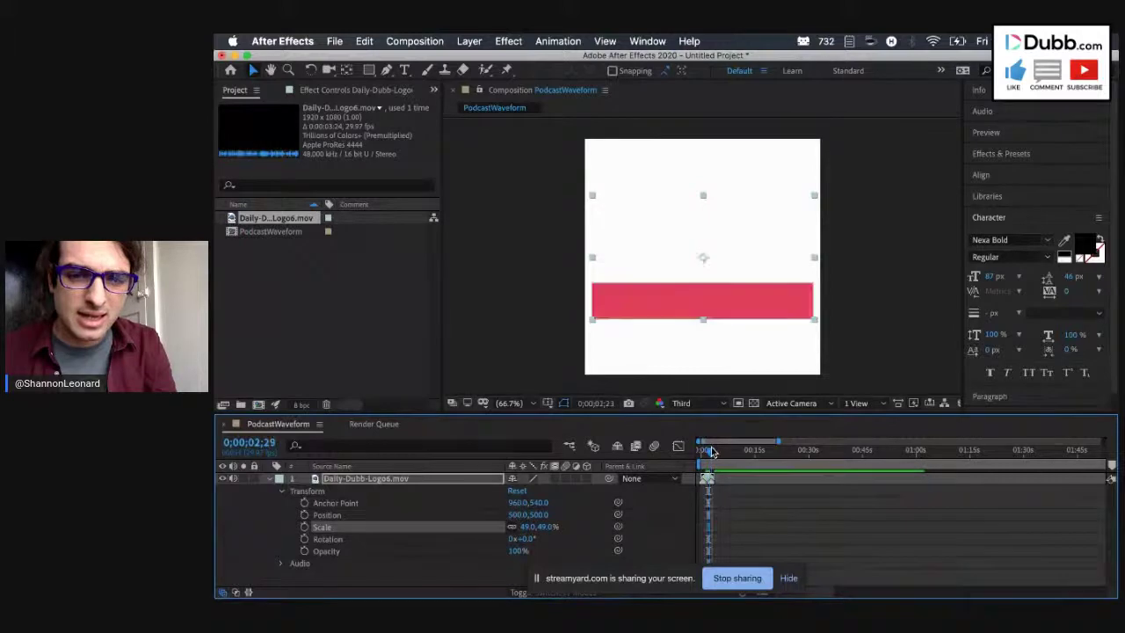
pyautogui.moveTo(710, 451); pyautogui.dragTo(711, 451)
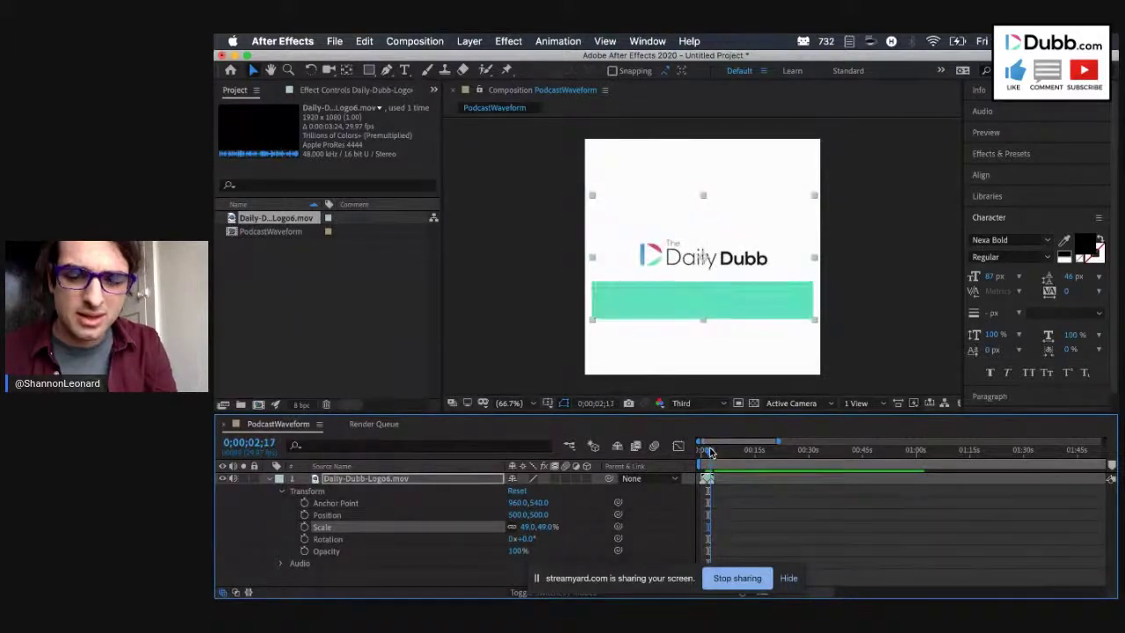
# Move the current time to 0;00;02;23 and set the PodcastWaveform composition's background color to black (000000)
pyautogui.moveTo(711, 453); pyautogui.dragTo(712, 453)
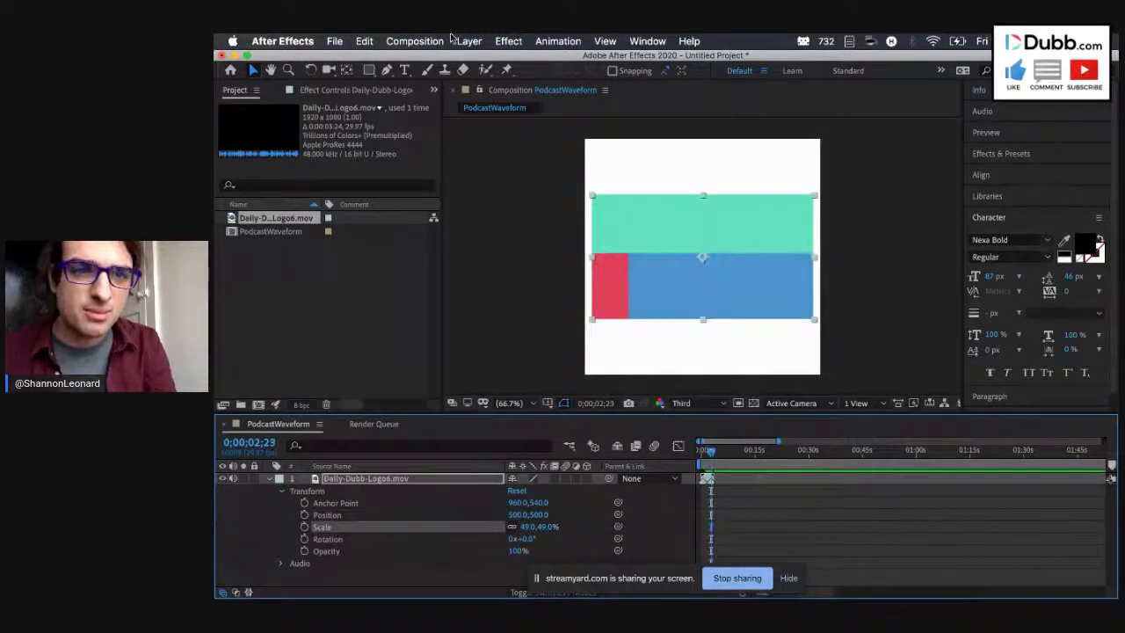
pyautogui.click(443, 40)
pyautogui.click(446, 80)
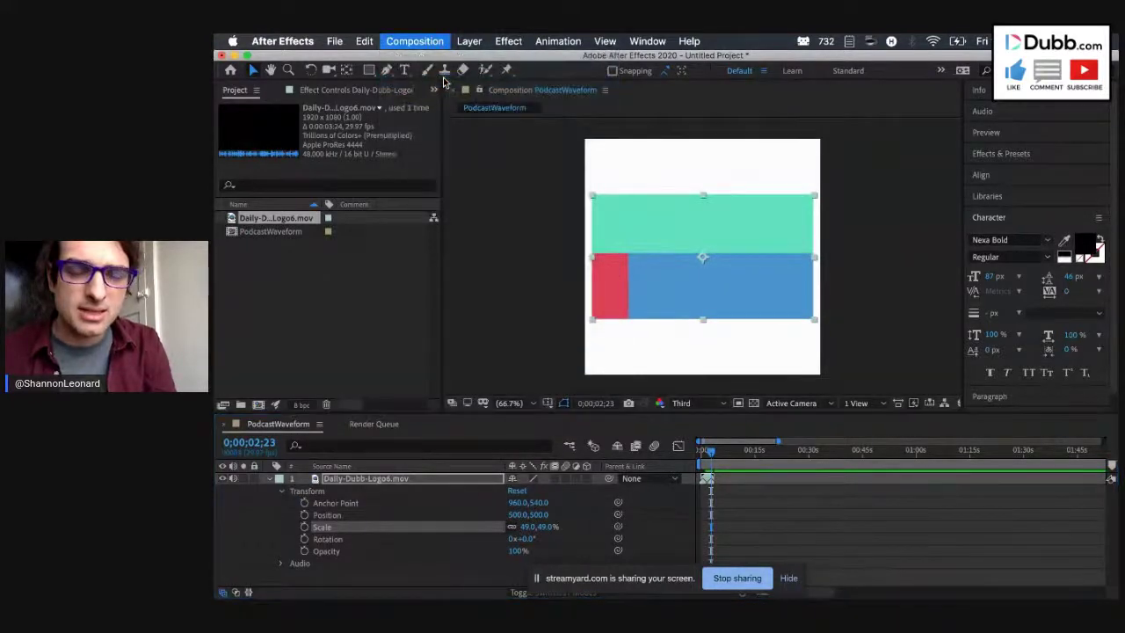
pyautogui.click(564, 395)
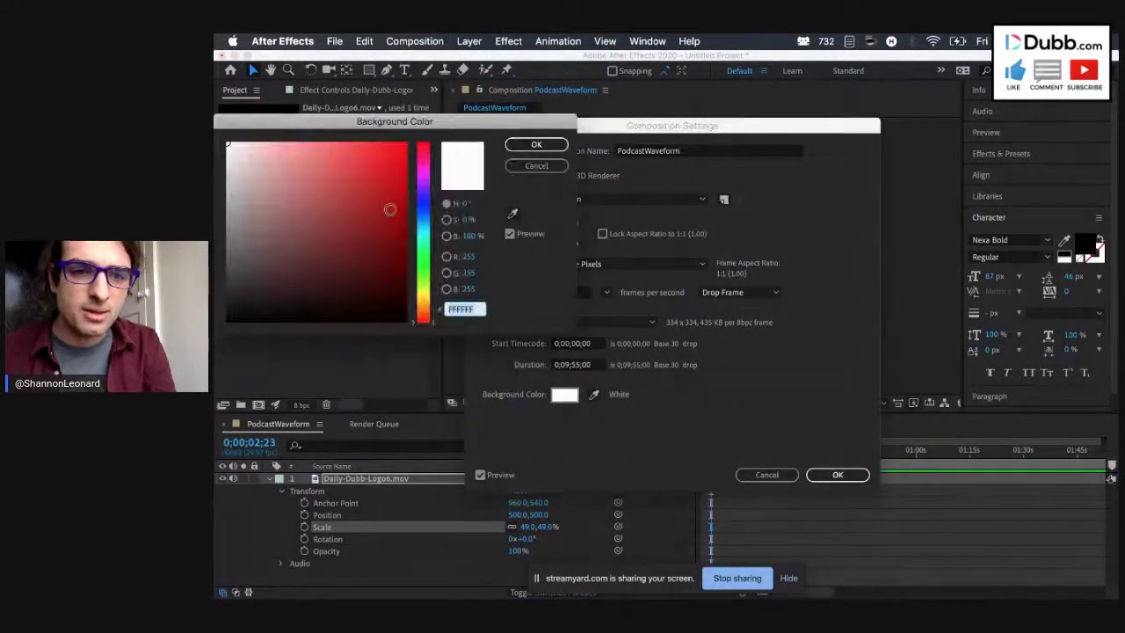
pyautogui.moveTo(390, 208); pyautogui.dragTo(450, 411)
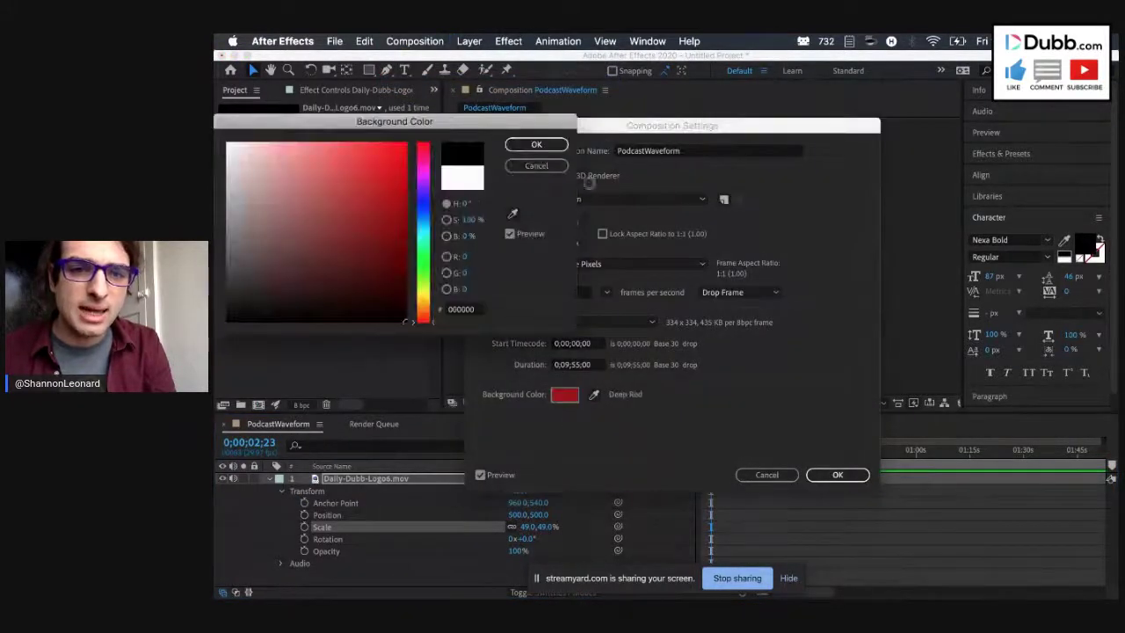
pyautogui.click(554, 146)
pyautogui.click(838, 475)
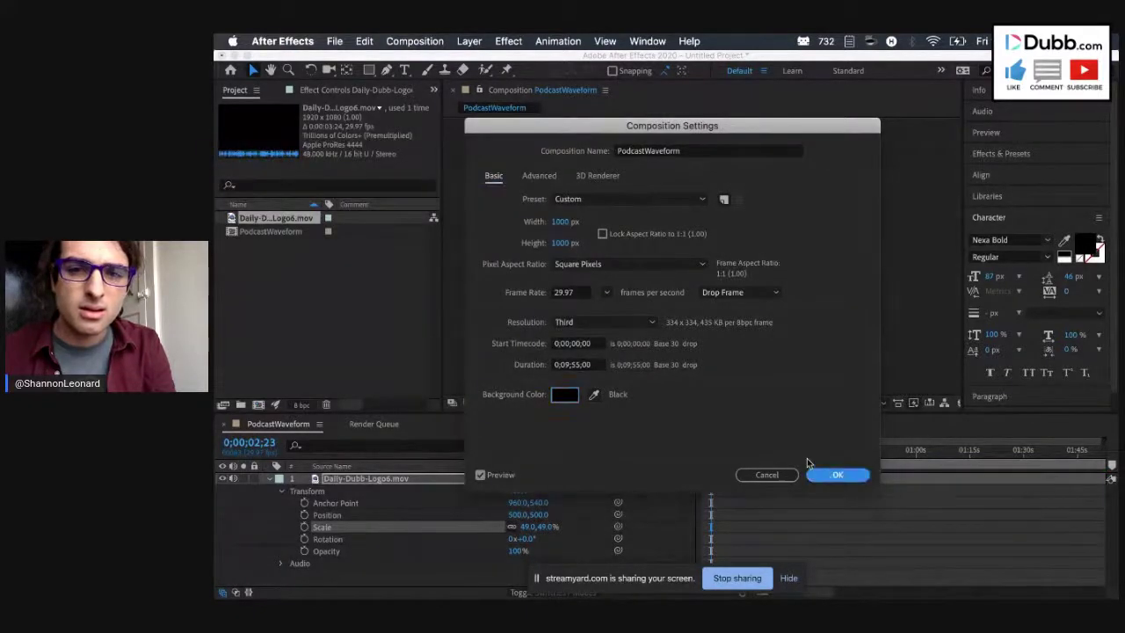
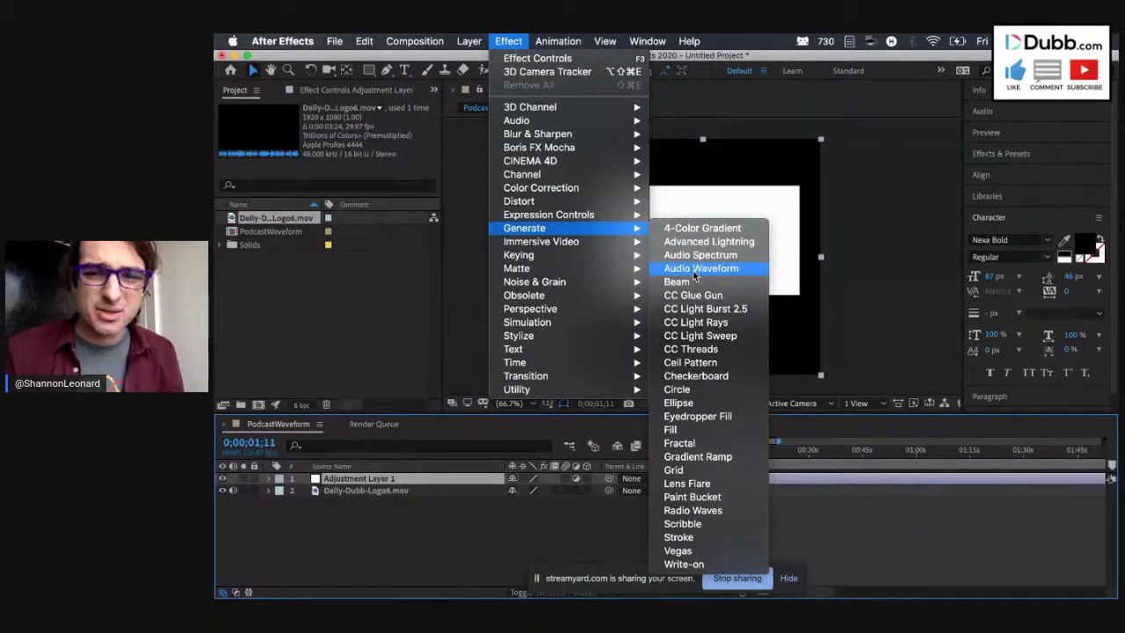
# Apply the Audio Waveform effect to Adjustment Layer 1 and place that layer below Daily-Dubb-Logo6.mov in the layer order
pyautogui.click(695, 273)
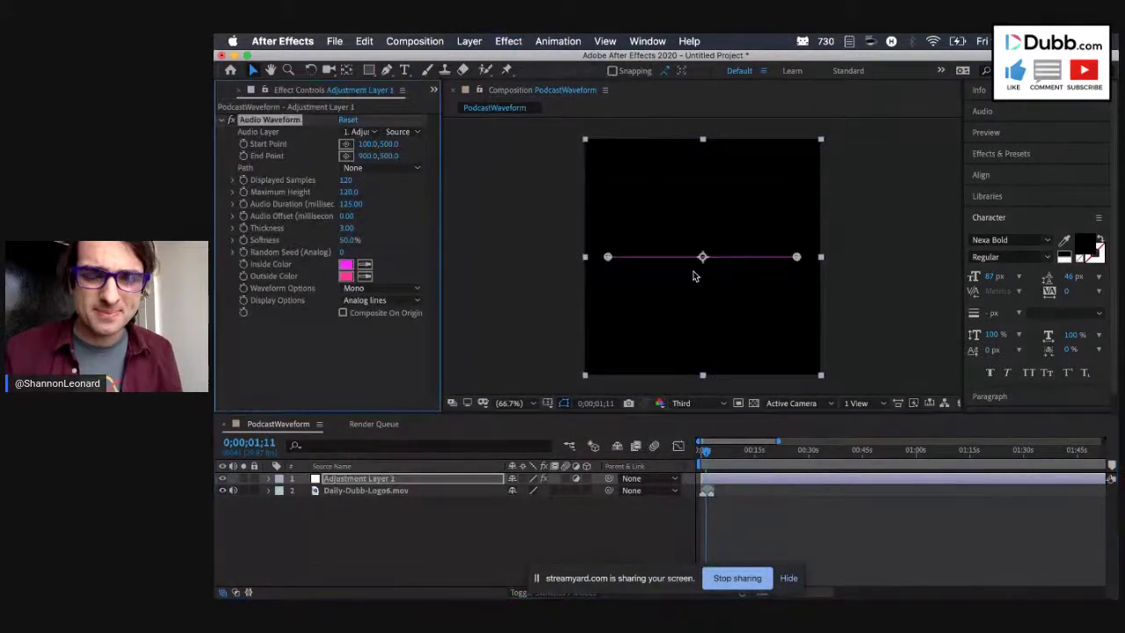
pyautogui.click(388, 482)
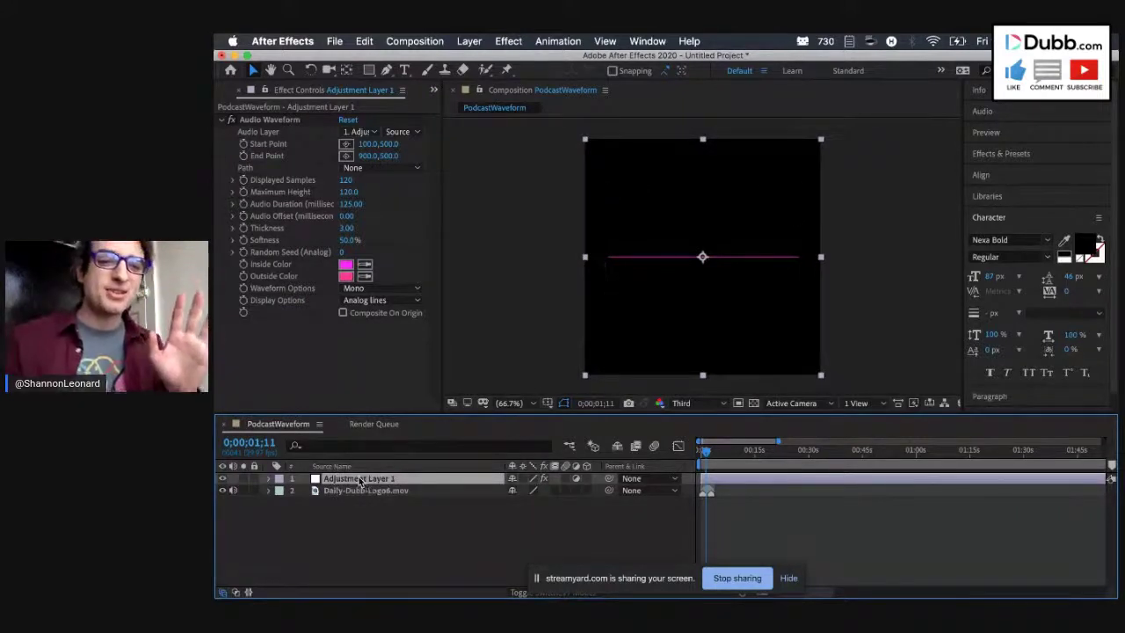
pyautogui.moveTo(362, 482); pyautogui.dragTo(361, 496)
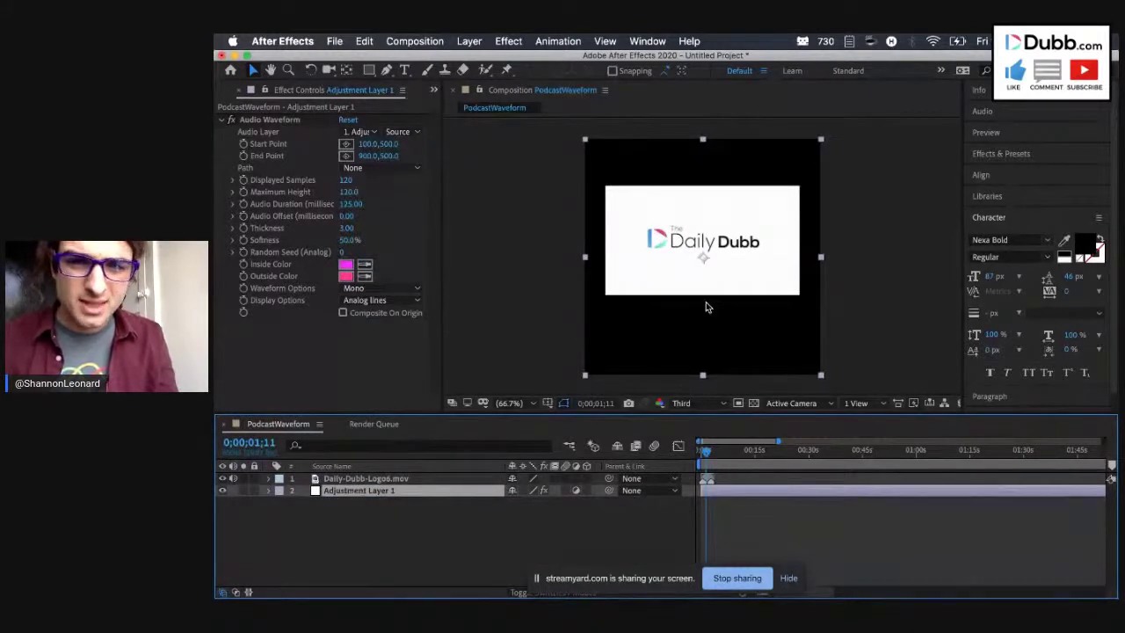
# Shift Adjustment Layer 1 downward in the composition frame and preview the animation from the start to about 0;00;01;29
pyautogui.moveTo(706, 305); pyautogui.dragTo(708, 383)
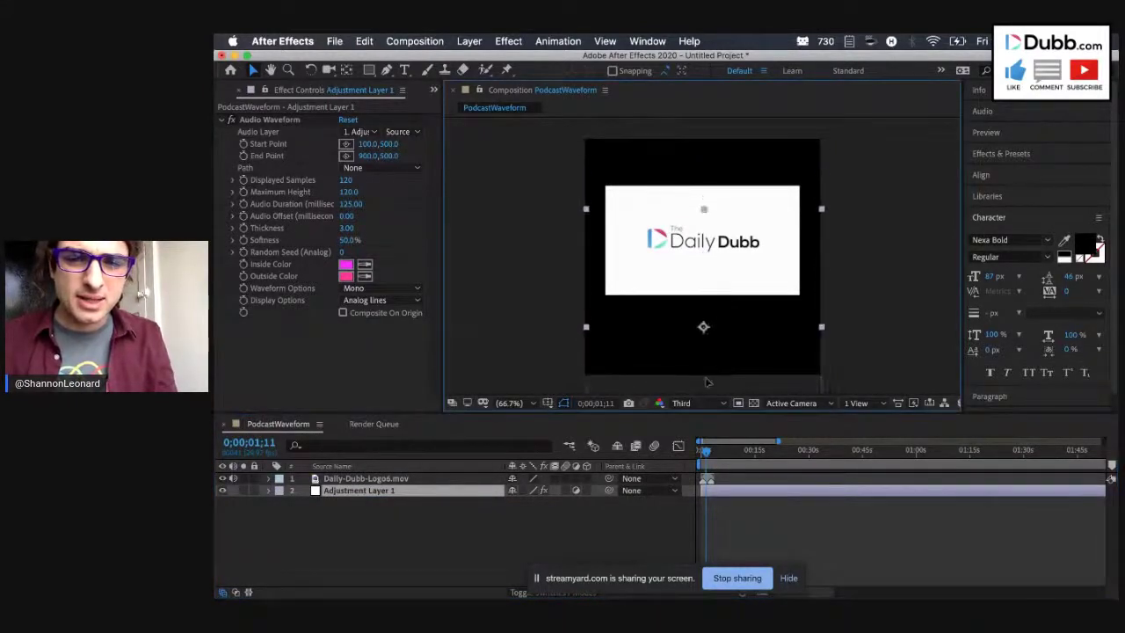
pyautogui.click(703, 450)
pyautogui.moveTo(700, 450)
pyautogui.mouseDown()
pyautogui.moveTo(723, 452)
pyautogui.moveTo(701, 452)
pyautogui.mouseUp()
pyautogui.moveTo(730, 341)
pyautogui.mouseDown()
pyautogui.moveTo(730, 309)
pyautogui.moveTo(729, 338)
pyautogui.mouseUp()
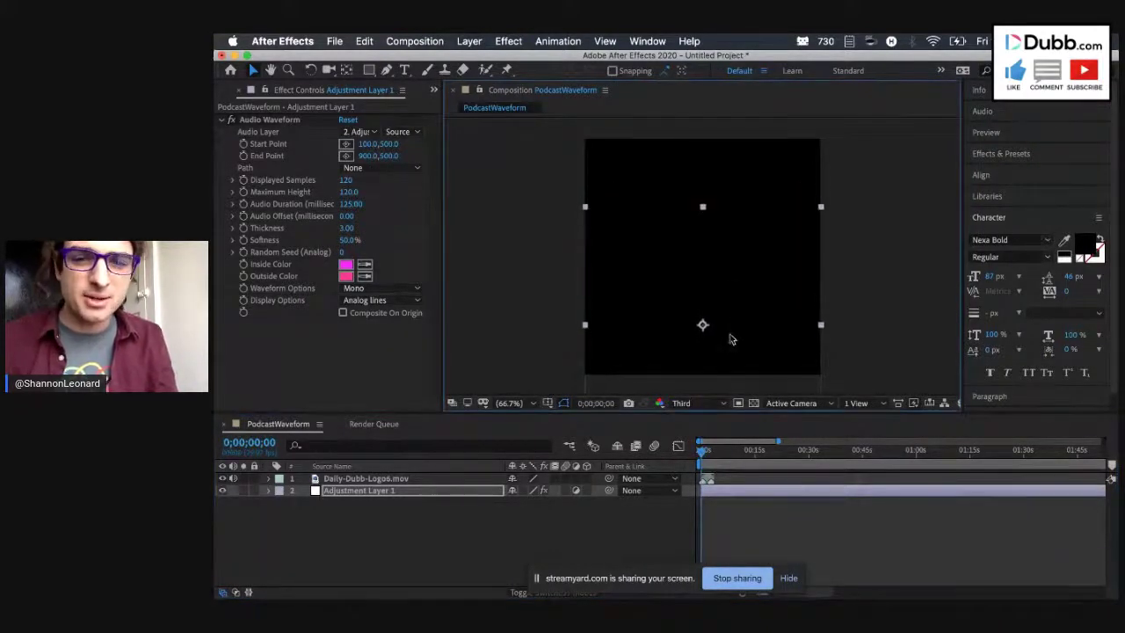
pyautogui.click(703, 450)
pyautogui.press('space')
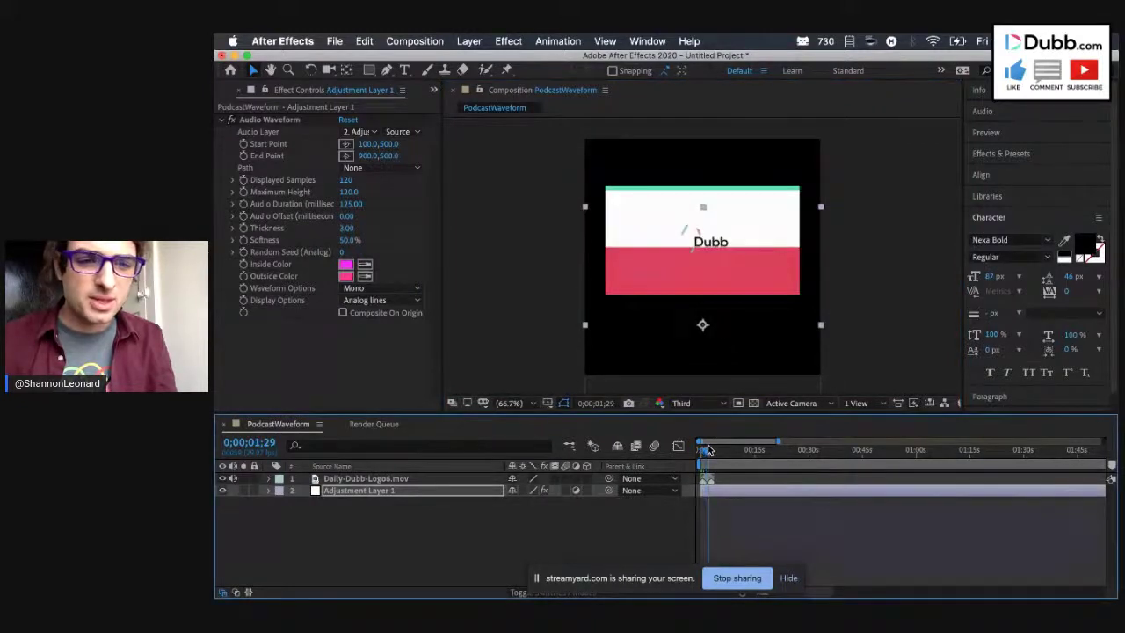
# Import the audio file 200225_1537.mp3 from the Audio folder inside Daily/144 into the project
pyautogui.click(434, 90)
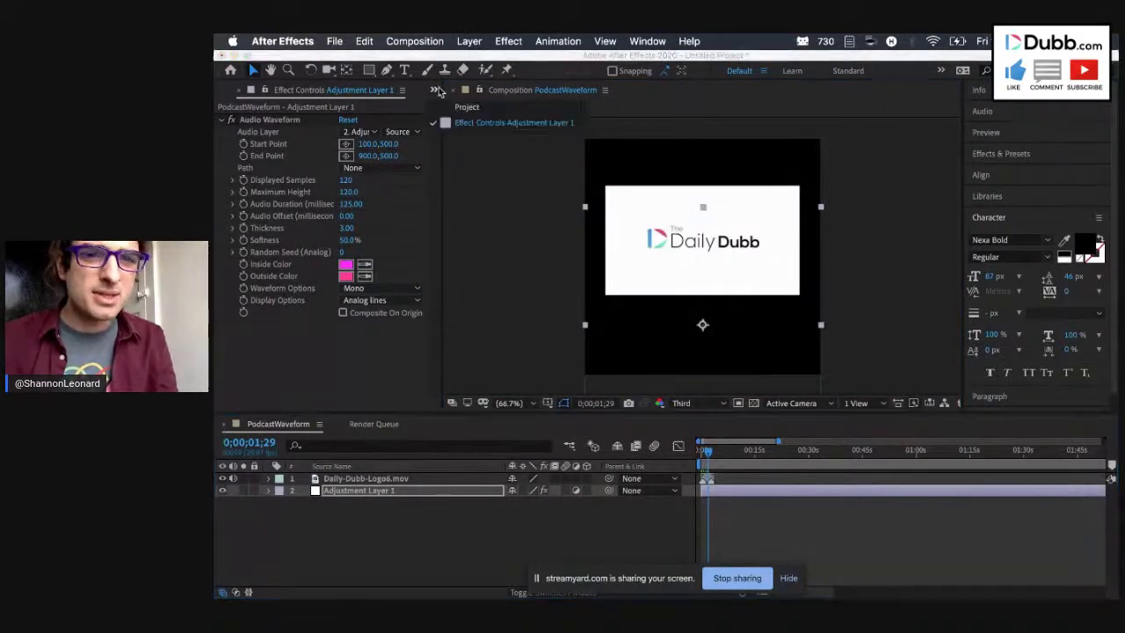
pyautogui.click(467, 108)
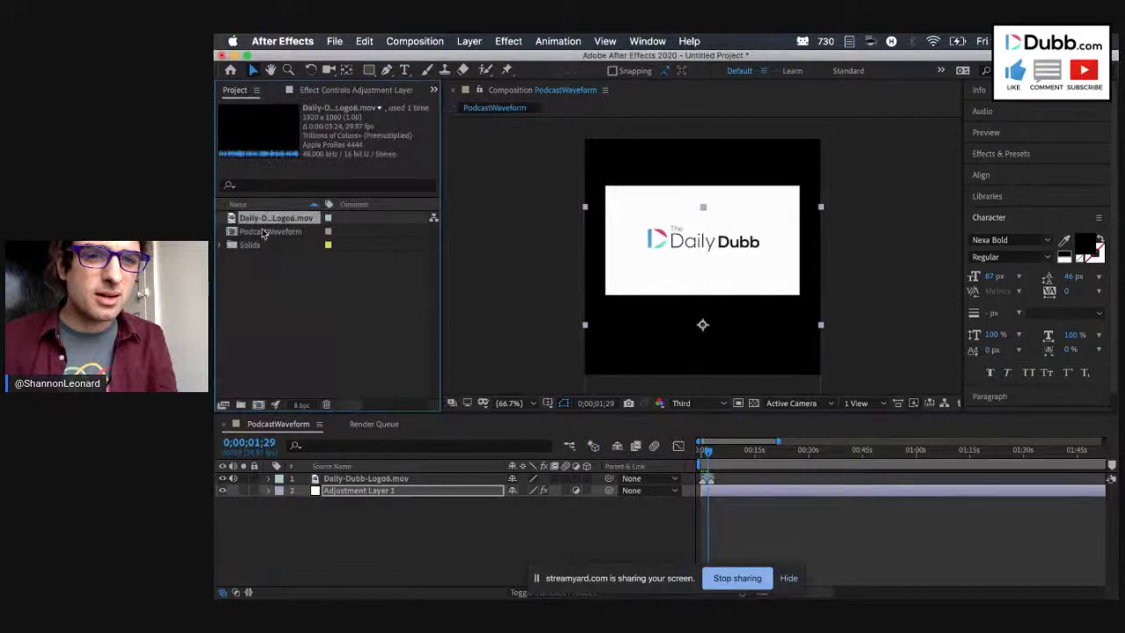
pyautogui.click(273, 290)
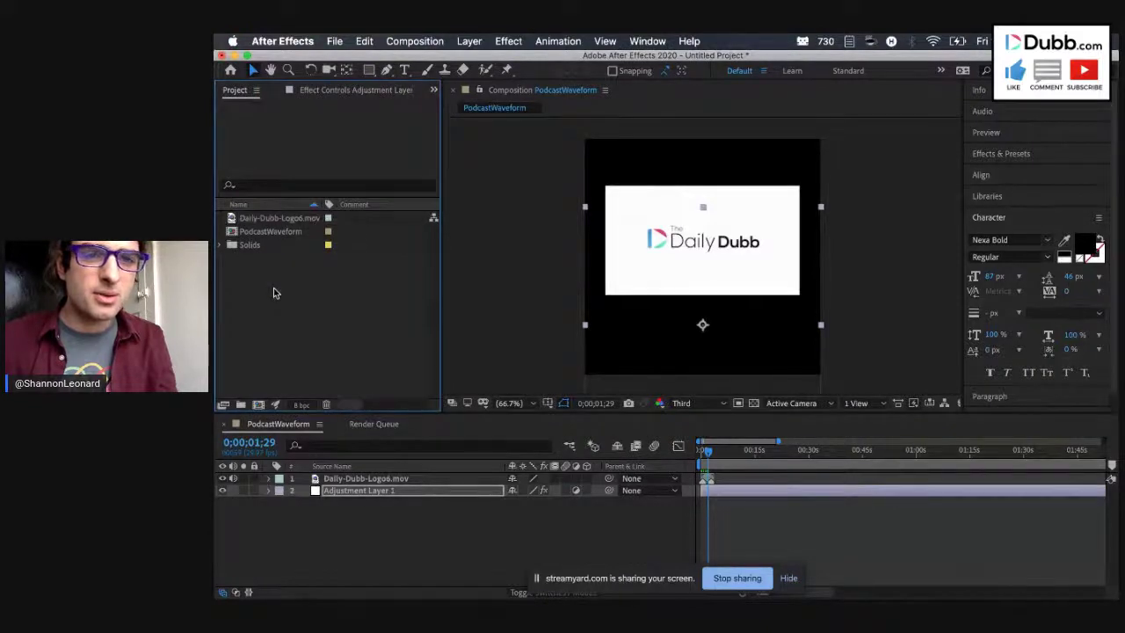
pyautogui.doubleClick(273, 292)
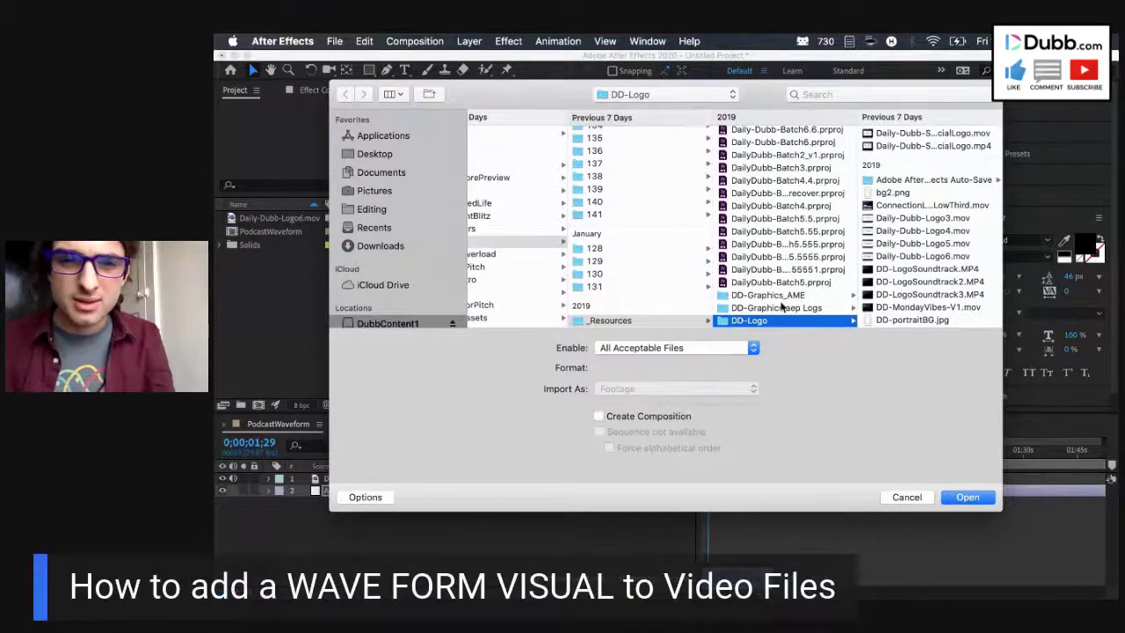
pyautogui.hscroll(-3, 628, 201)
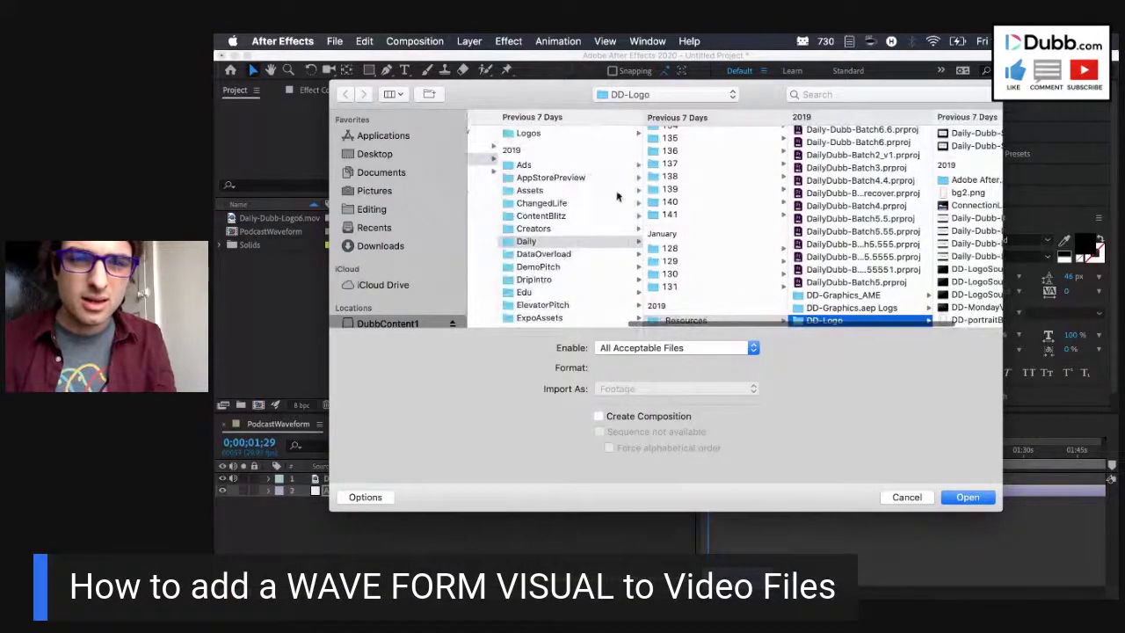
pyautogui.click(616, 193)
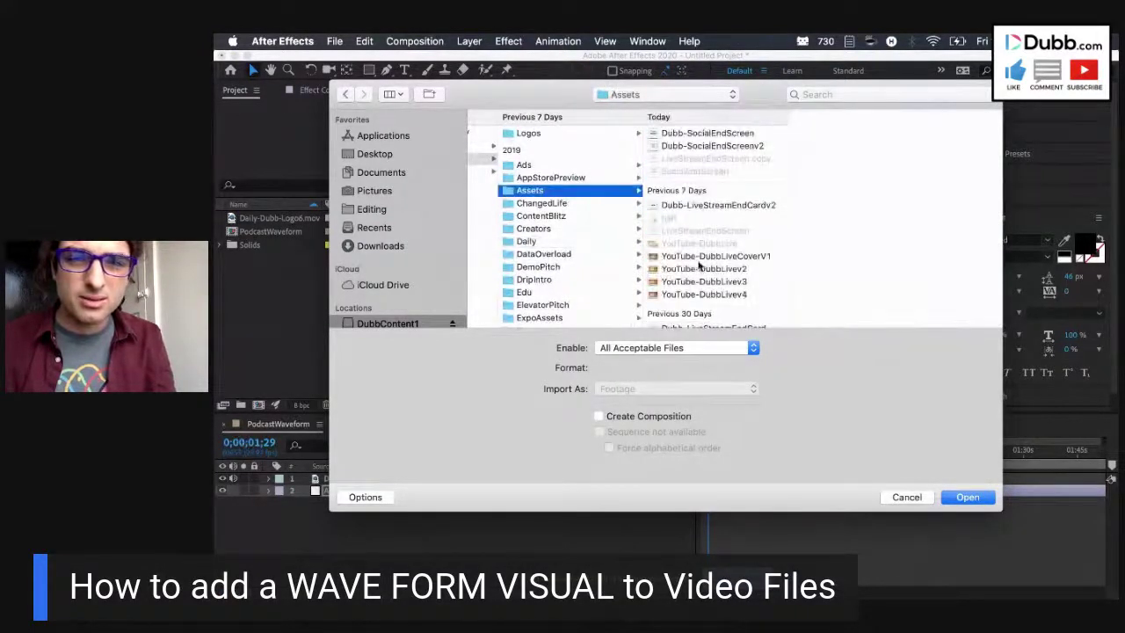
pyautogui.scroll(-5, 699, 264)
pyautogui.click(587, 242)
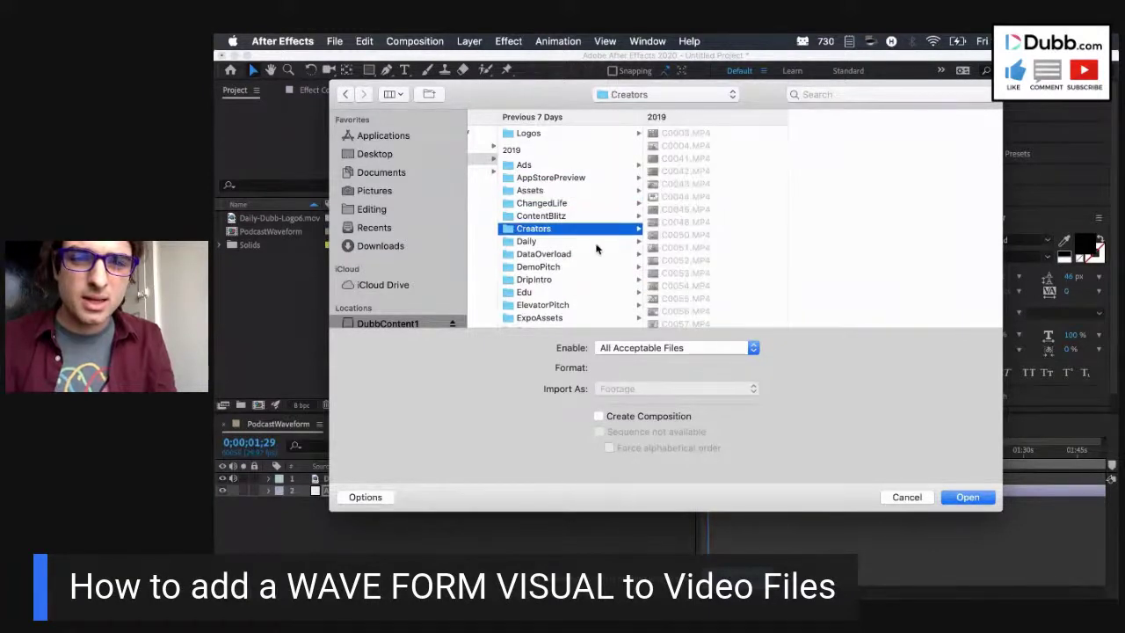
pyautogui.click(691, 161)
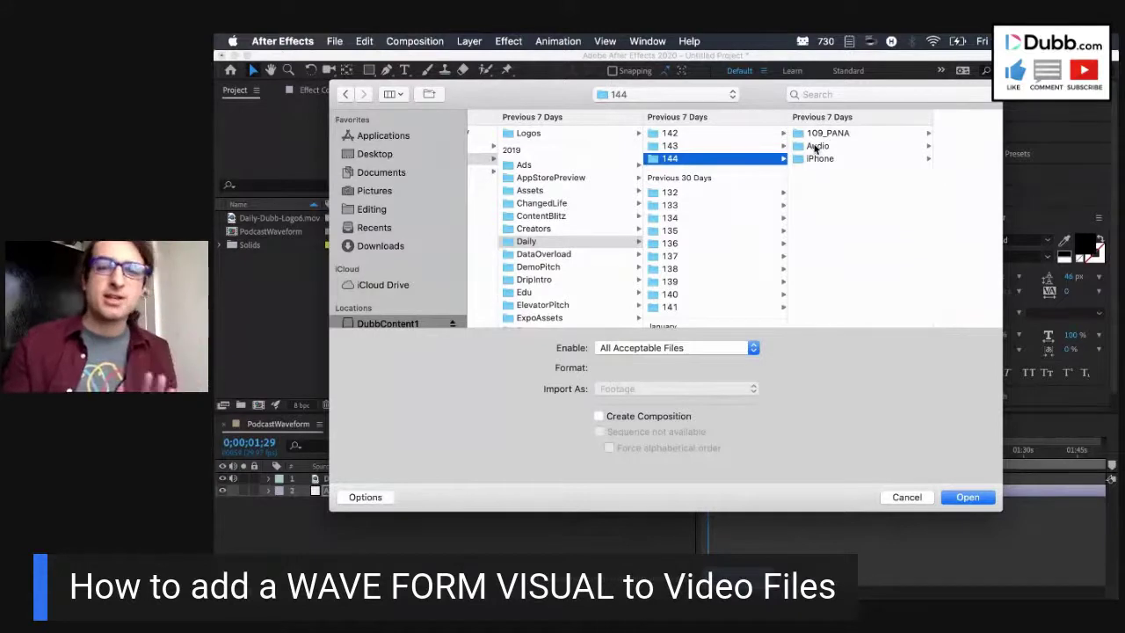
pyautogui.click(818, 146)
pyautogui.click(912, 137)
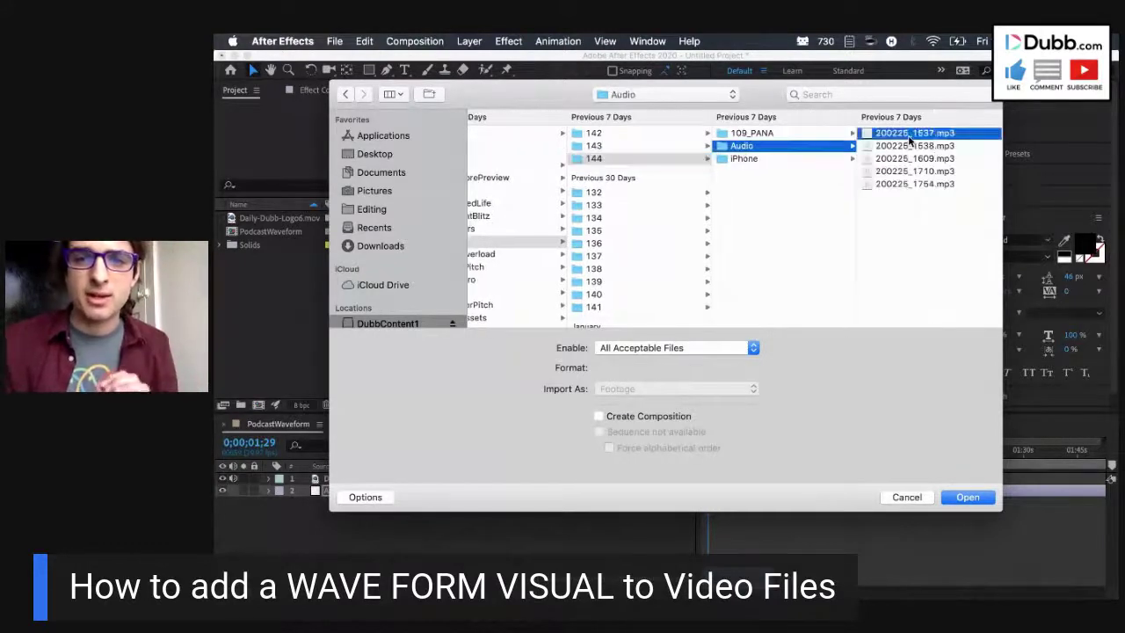
pyautogui.click(964, 495)
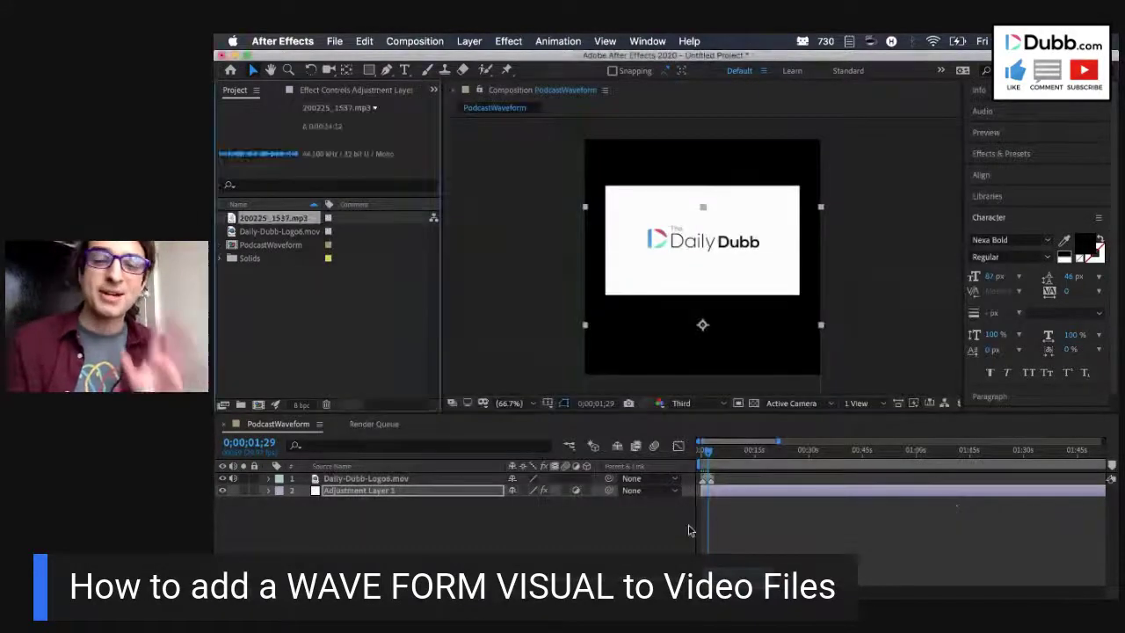
# Add 200225_1537.mp3 to the PodcastWaveform timeline beneath Adjustment Layer 1, then reselect the adjustment layer
pyautogui.moveTo(263, 217); pyautogui.dragTo(340, 513)
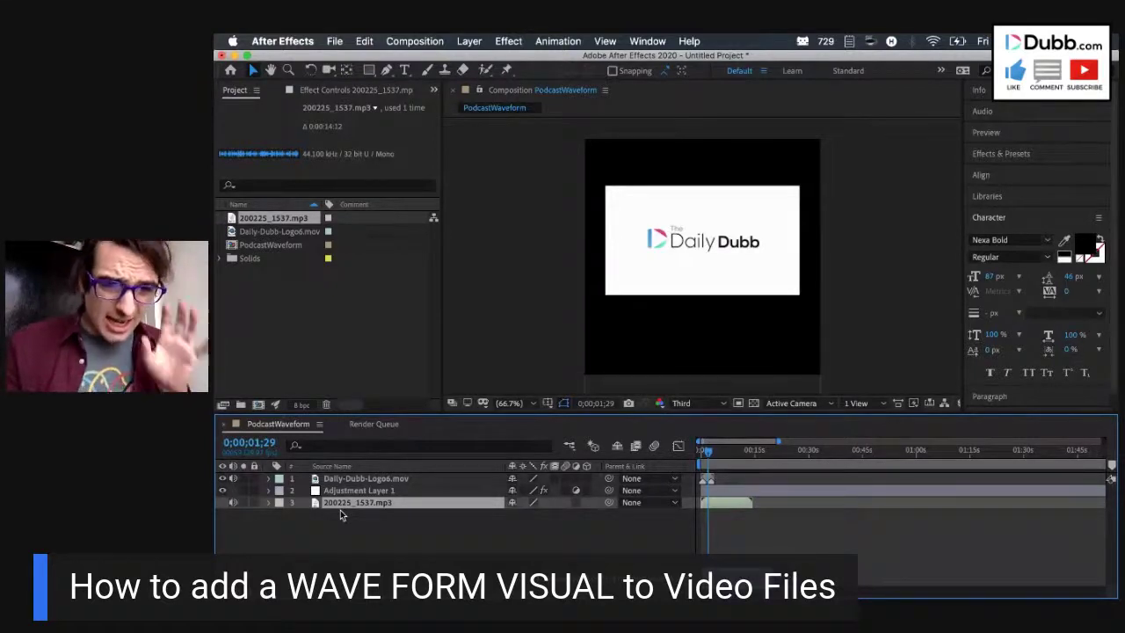
pyautogui.click(345, 497)
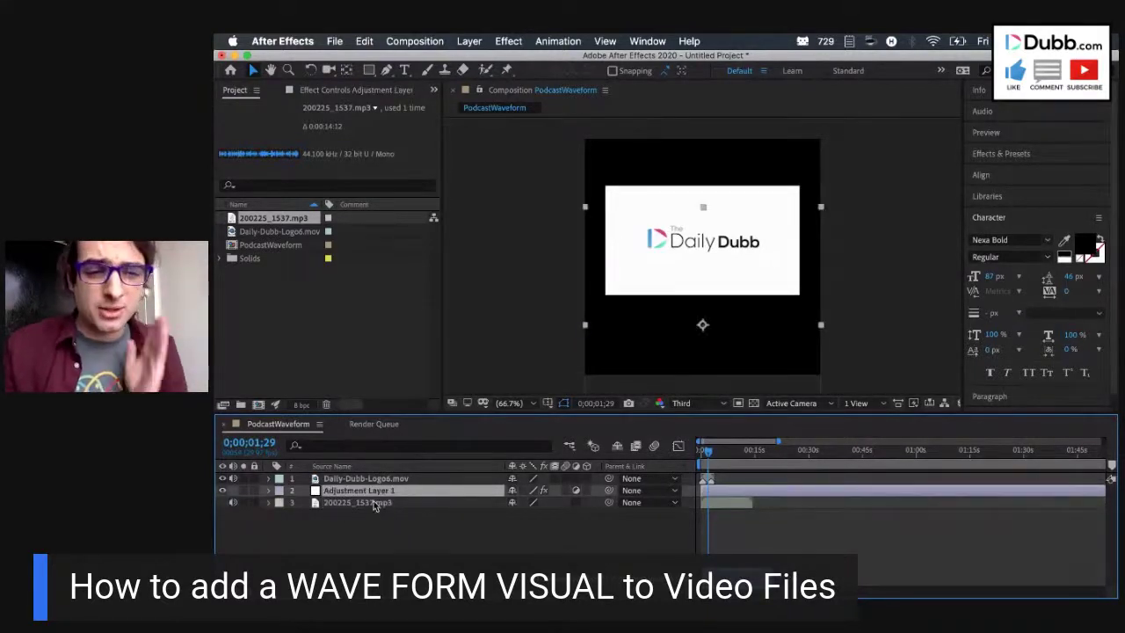
pyautogui.click(370, 503)
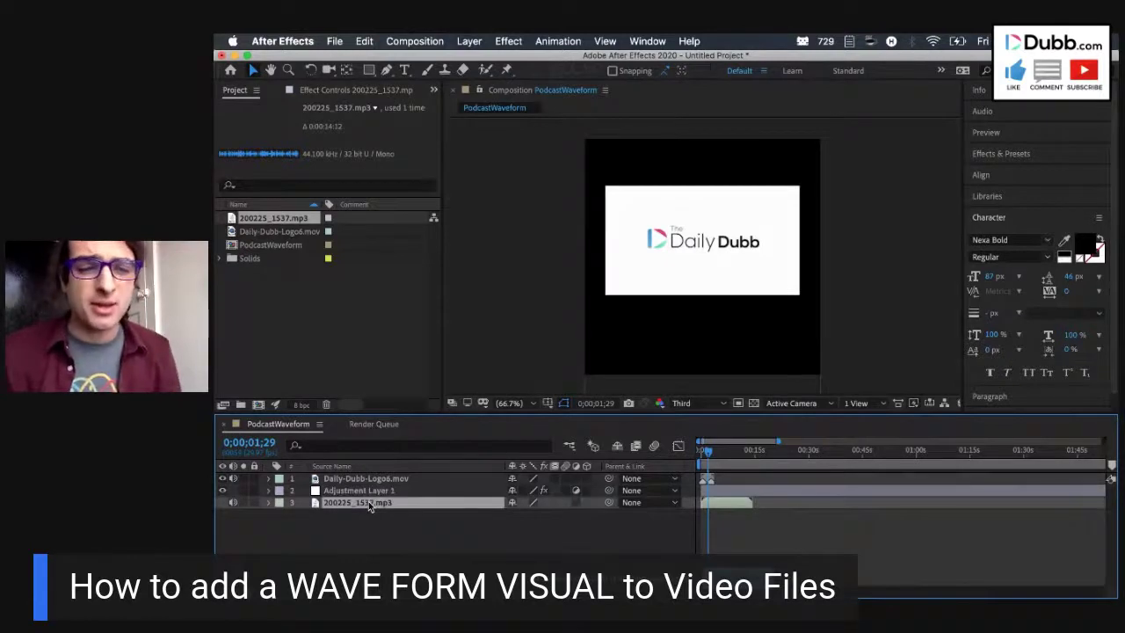
pyautogui.click(355, 479)
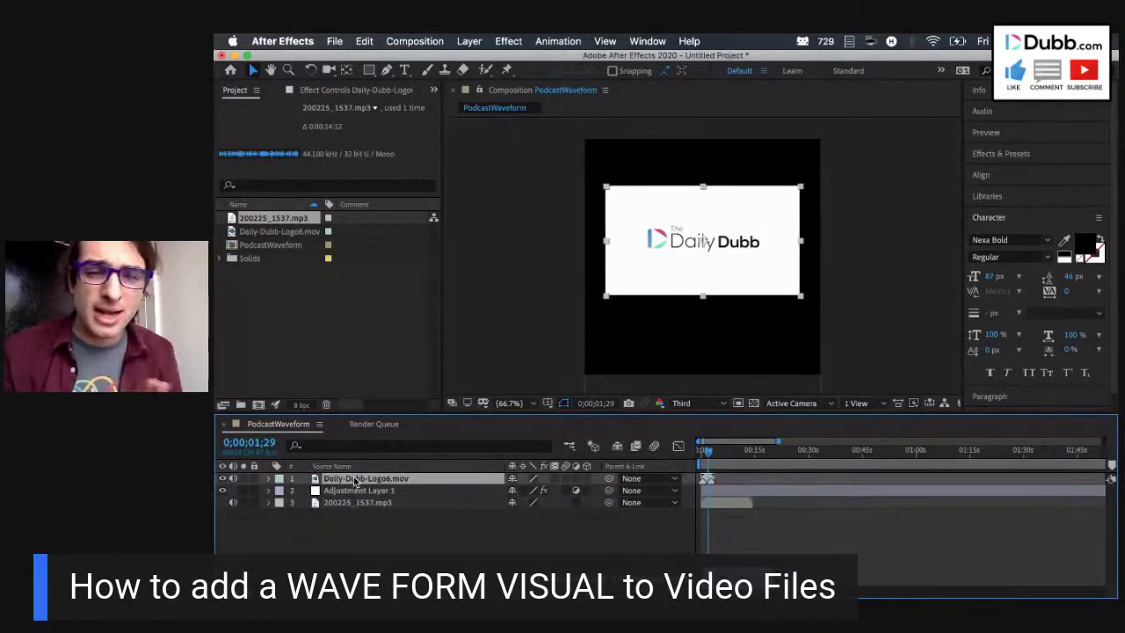
pyautogui.click(353, 494)
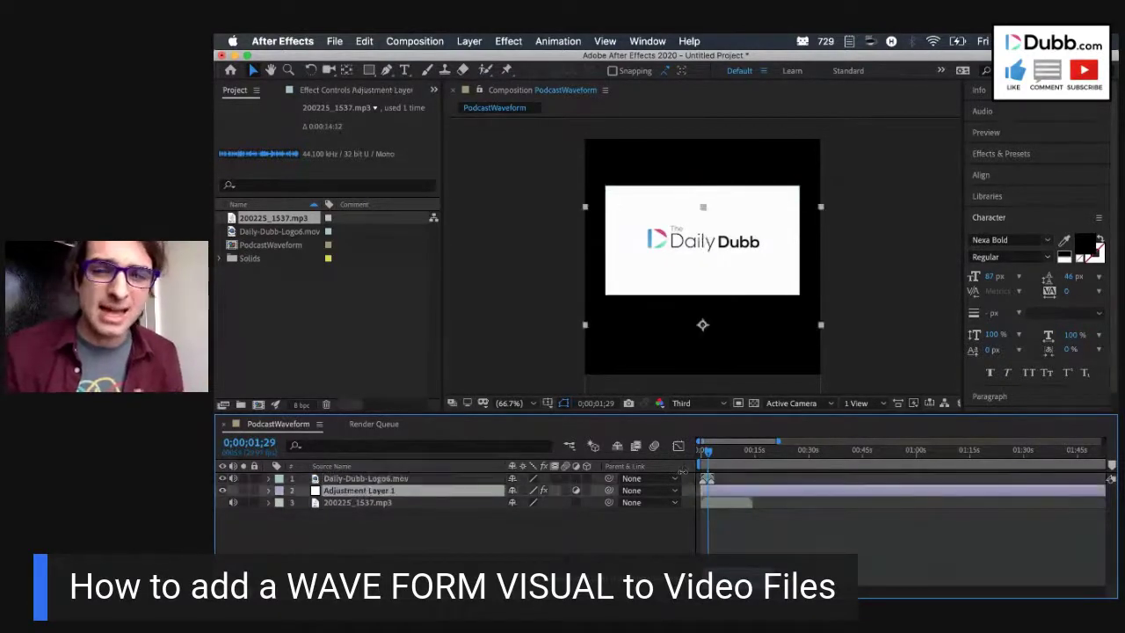
pyautogui.click(380, 505)
pyautogui.click(360, 491)
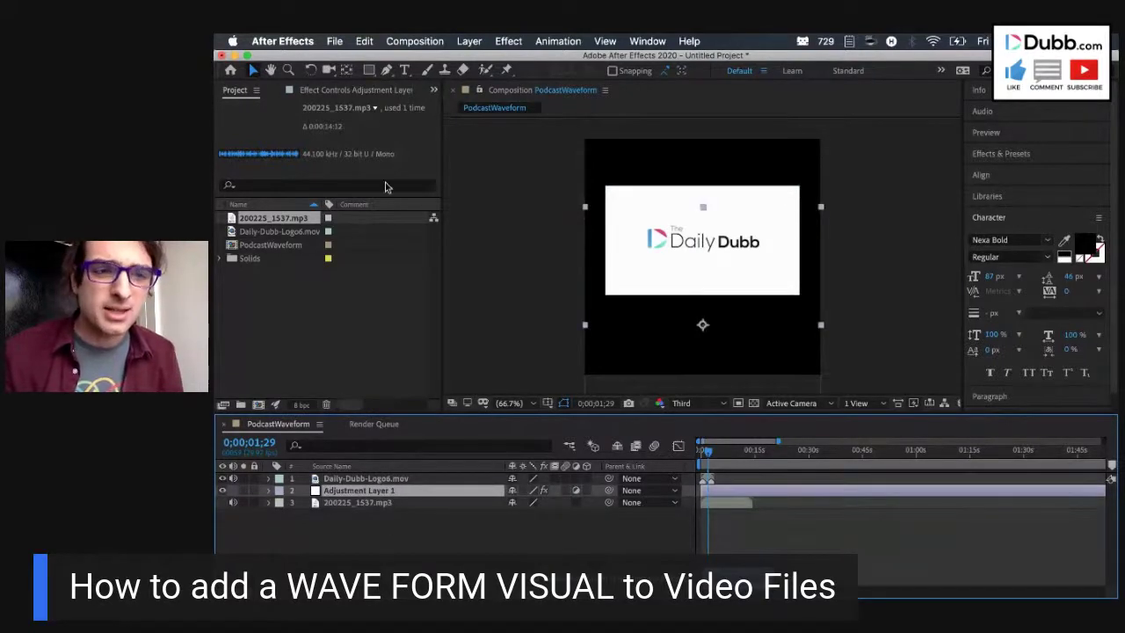
# Widen the effect settings of Adjustment Layer 1 and set the Audio Waveform's Audio Layer to 200225_1537.mp3
pyautogui.click(327, 92)
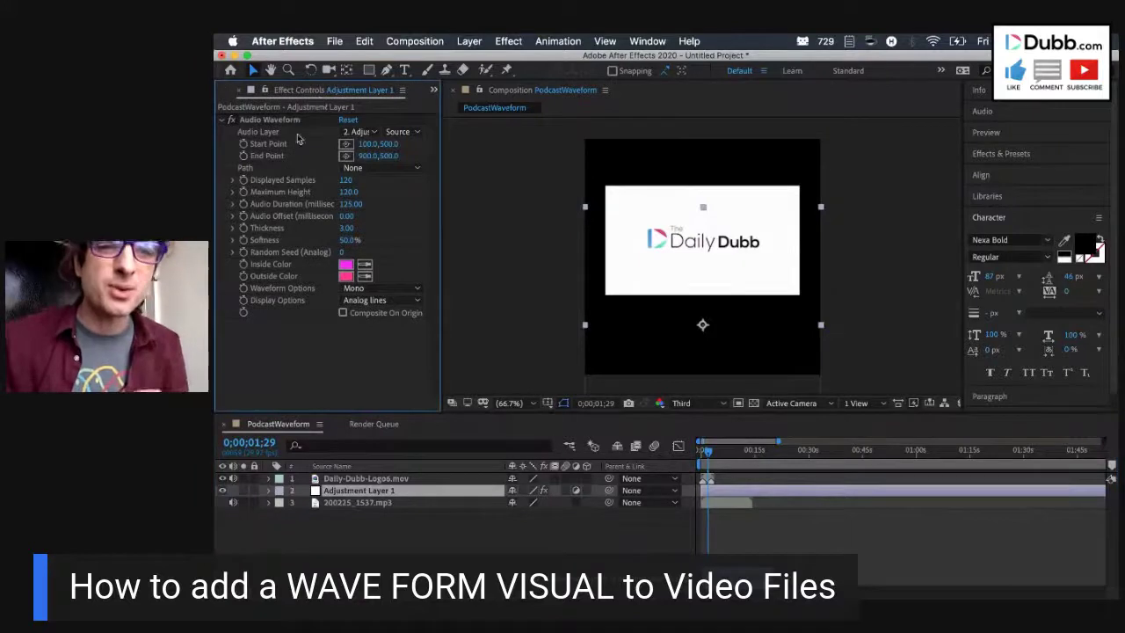
pyautogui.click(257, 120)
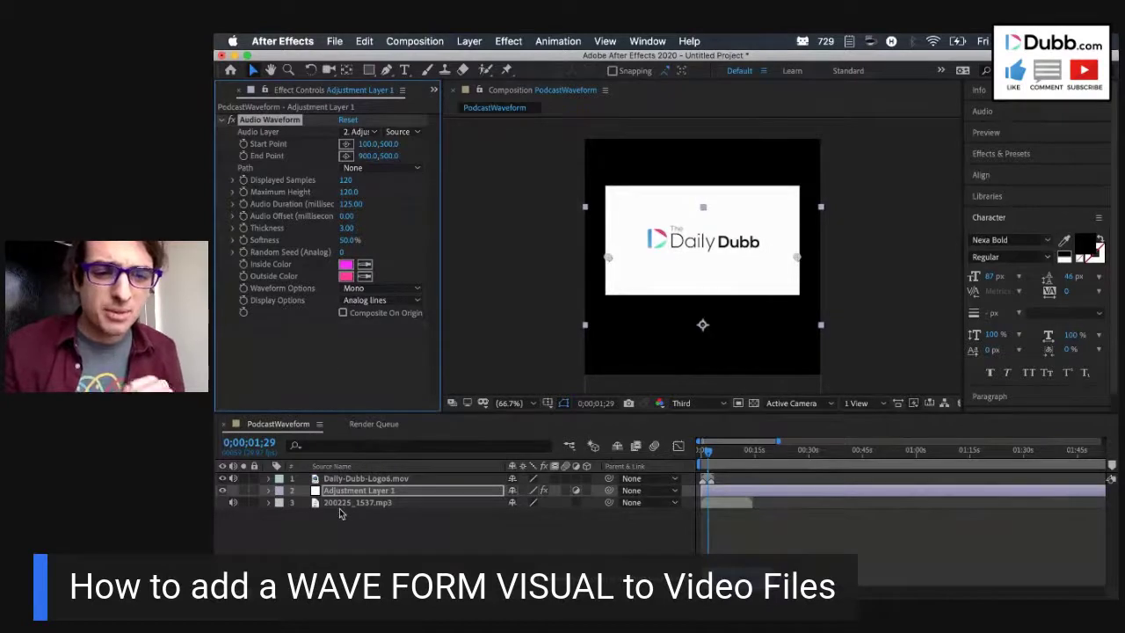
pyautogui.click(342, 505)
pyautogui.click(373, 492)
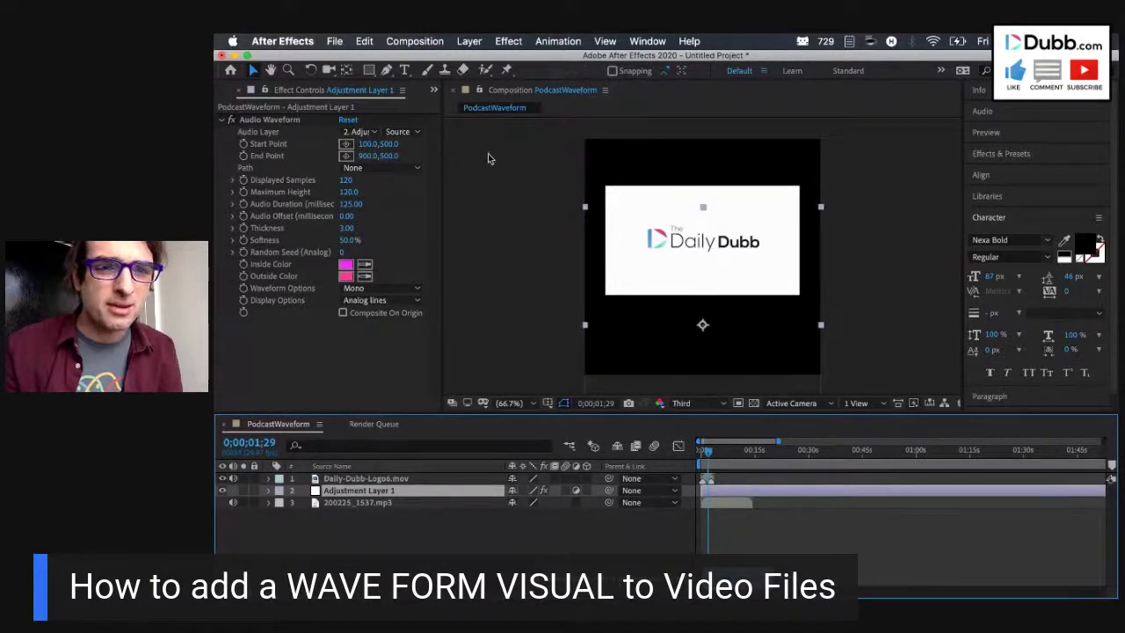
pyautogui.moveTo(442, 159); pyautogui.dragTo(509, 164)
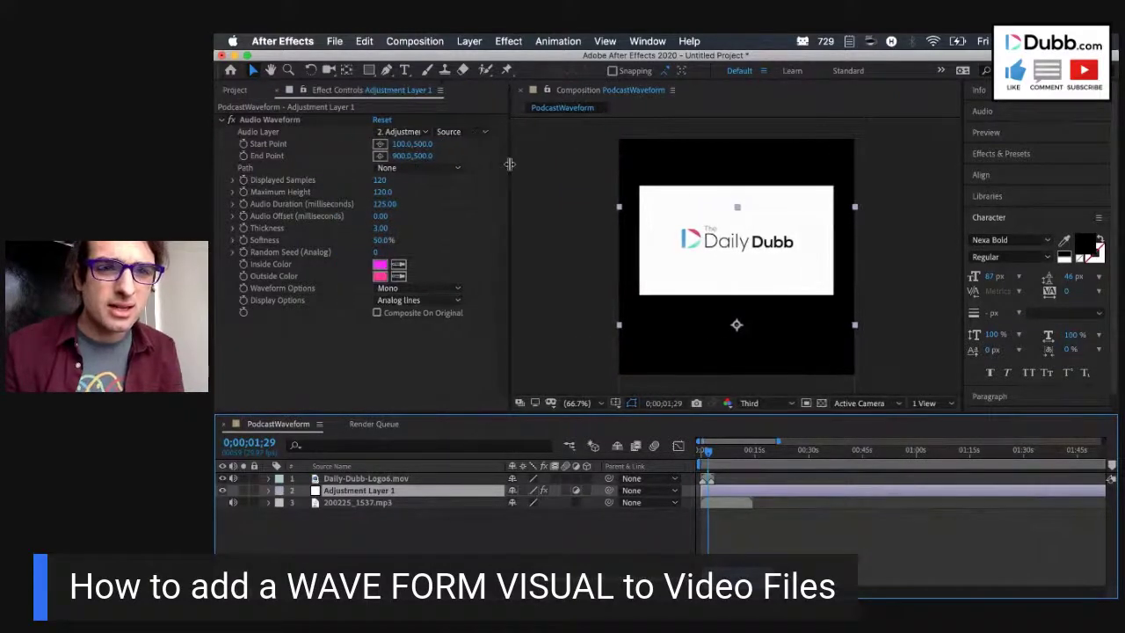
pyautogui.click(407, 132)
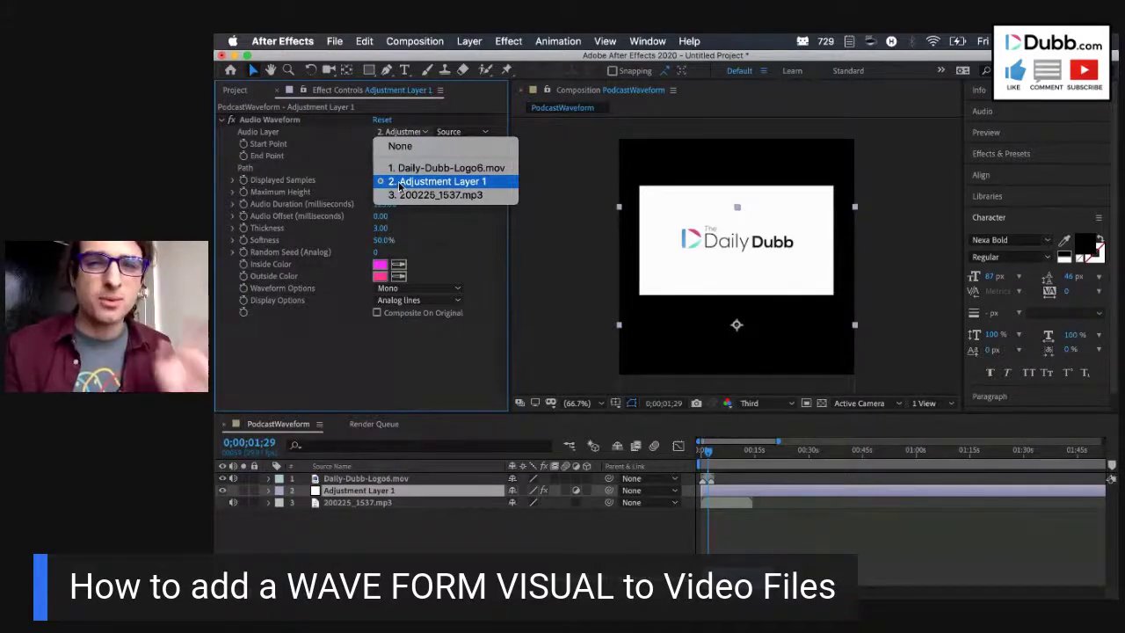
pyautogui.click(425, 197)
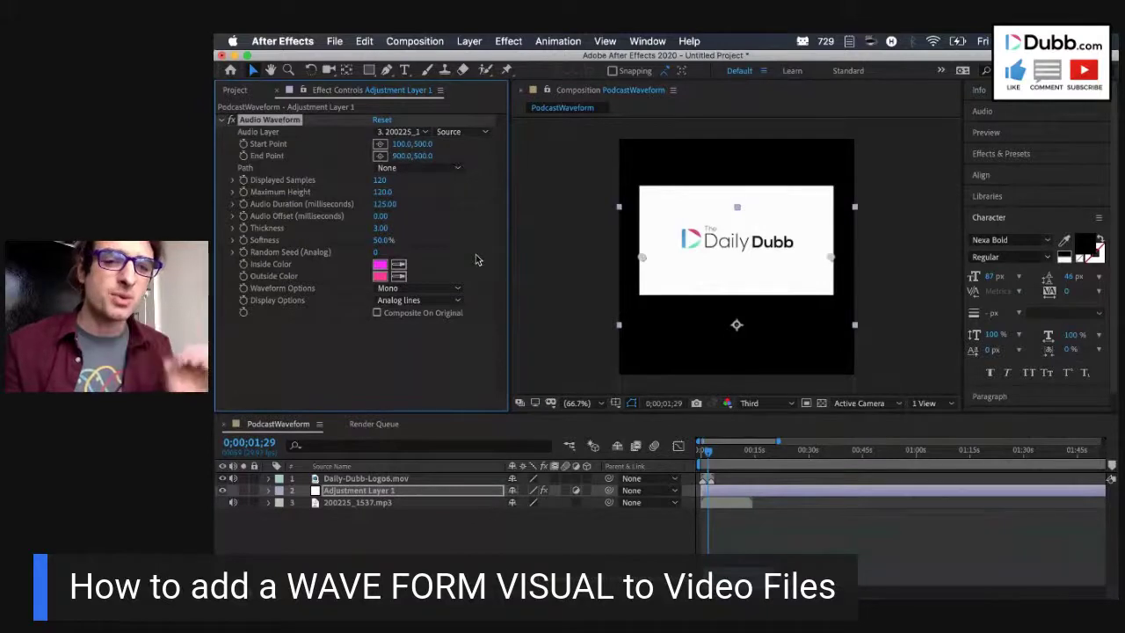
# Go to 0;00;01;23 and shift Adjustment Layer 1 farther down until its center sits just below the composition frame
pyautogui.click(714, 452)
pyautogui.moveTo(721, 458); pyautogui.dragTo(711, 459)
pyautogui.moveTo(729, 329); pyautogui.dragTo(731, 387)
pyautogui.press('Down')
pyautogui.press('Down')
pyautogui.press('Down')
pyautogui.press('Down')
pyautogui.press('Down')
pyautogui.press('Down')
pyautogui.press('Down')
pyautogui.press('Down')
pyautogui.press('Down')
pyautogui.press('Down')
pyautogui.press('Down')
pyautogui.press('Down')
pyautogui.press('Down')
pyautogui.press('Down')
pyautogui.press('Down')
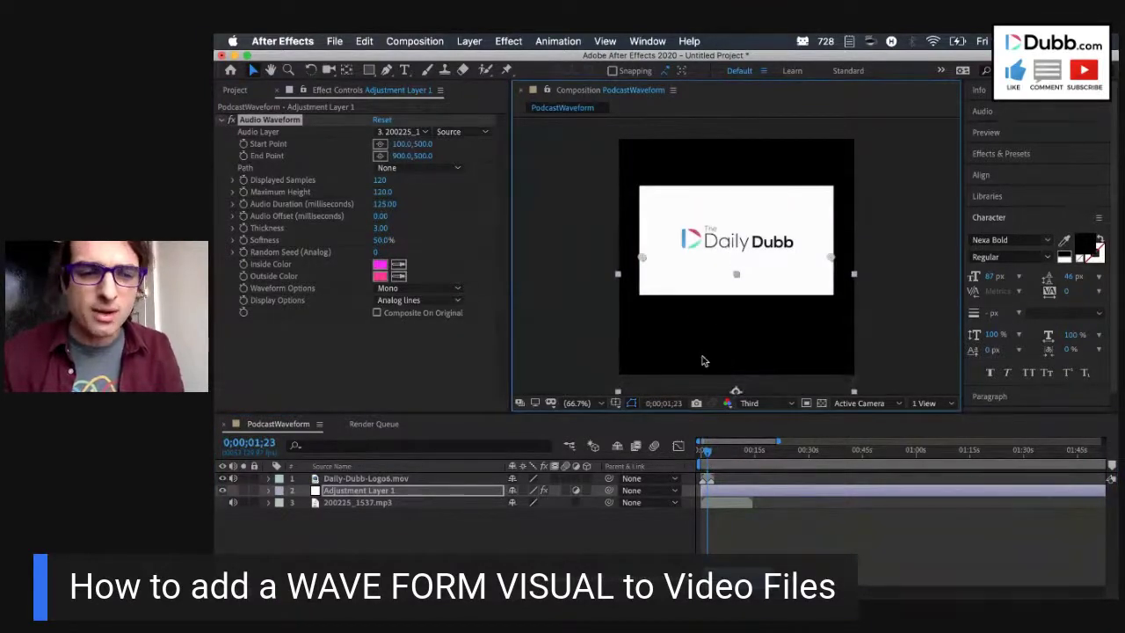
# Place the Audio Waveform's start point at 85,755 and end point at 780,734 below the logo, and set its thickness to 14.20
pyautogui.moveTo(687, 321)
pyautogui.mouseDown()
pyautogui.moveTo(682, 311)
pyautogui.moveTo(681, 324)
pyautogui.mouseUp()
pyautogui.moveTo(645, 261); pyautogui.dragTo(640, 318)
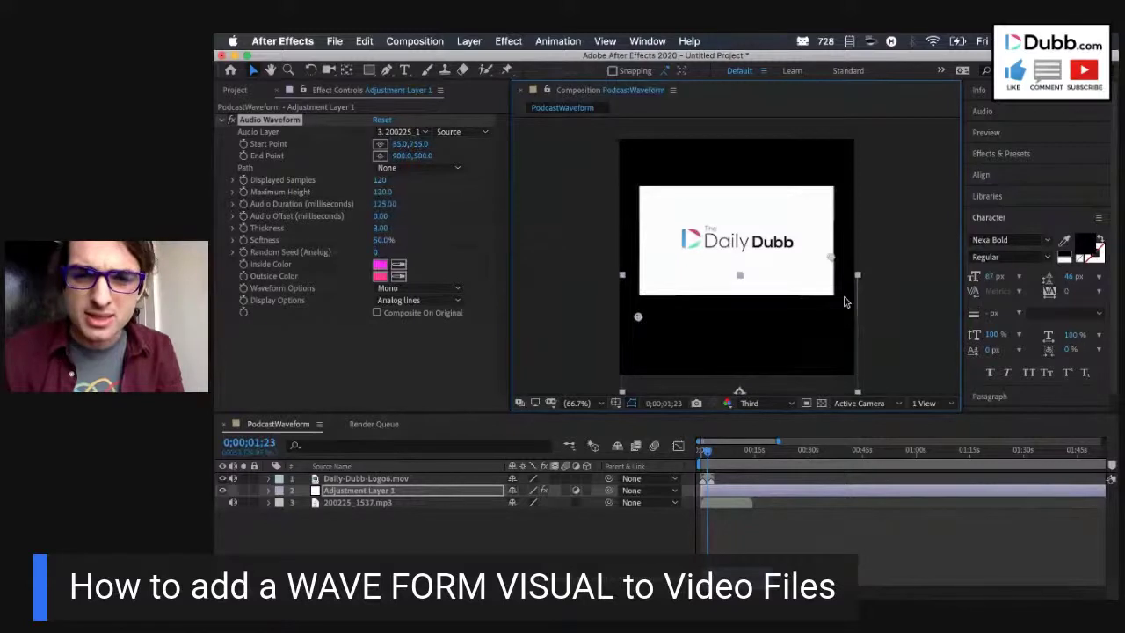
pyautogui.moveTo(824, 296); pyautogui.dragTo(804, 313)
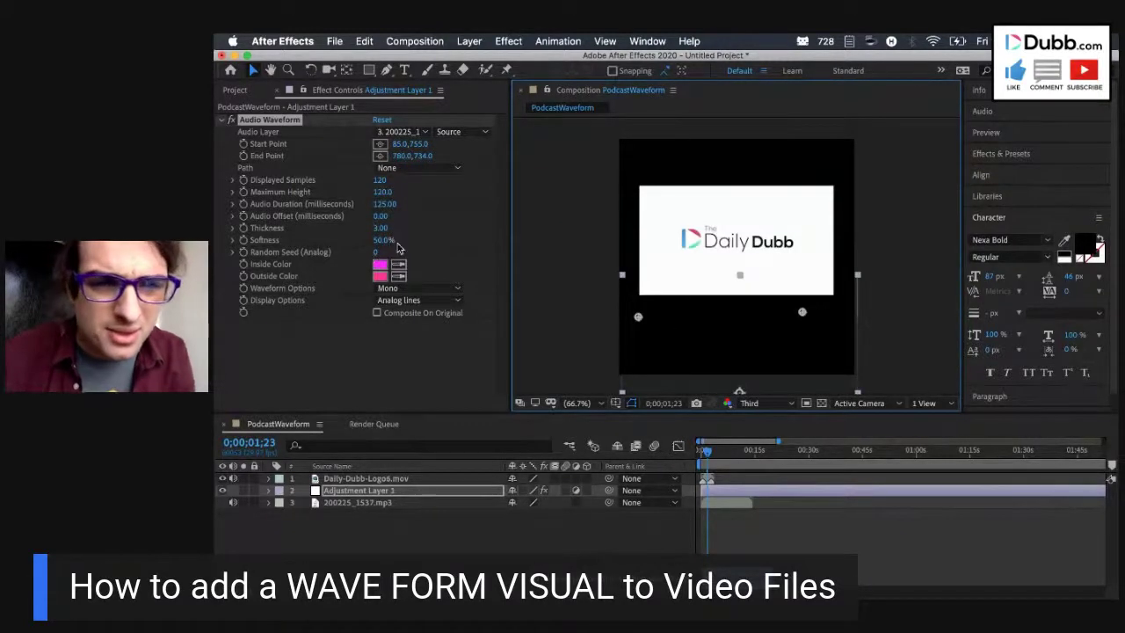
pyautogui.moveTo(385, 228); pyautogui.dragTo(495, 237)
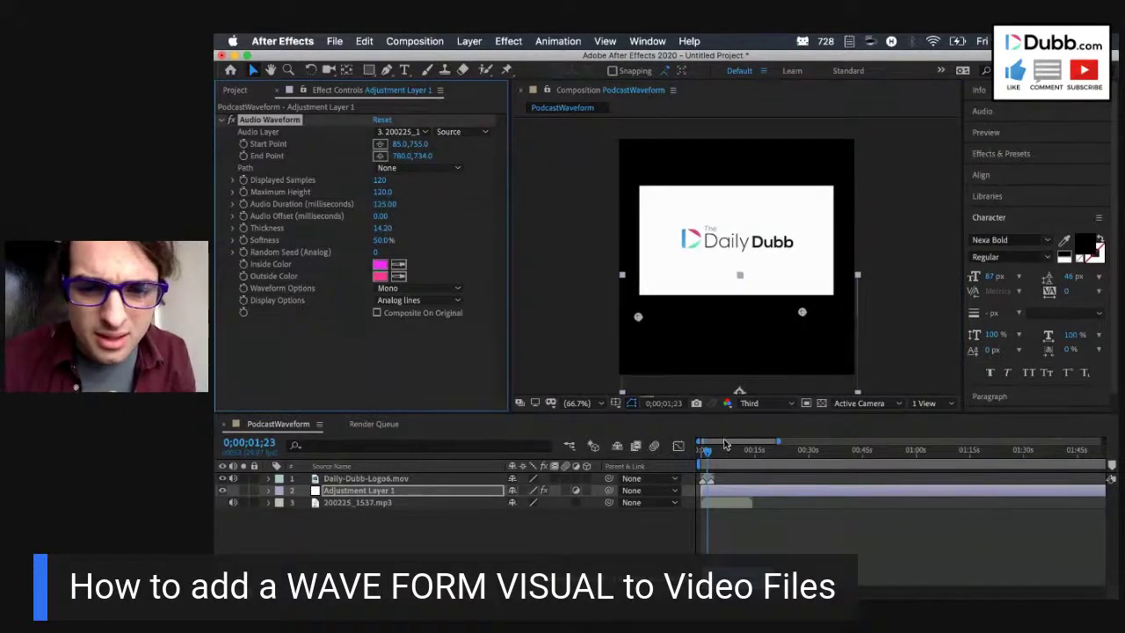
# Shift the 200225_1537.mp3 layer about six seconds earlier in the timeline so its opening falls before the composition start
pyautogui.click(718, 508)
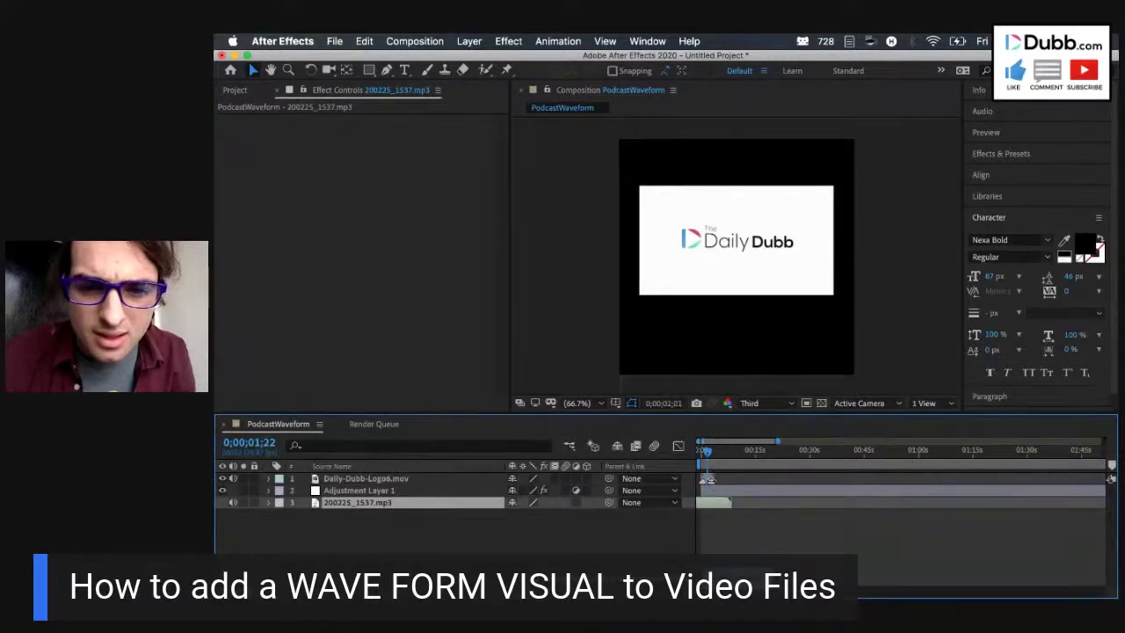
pyautogui.scroll(8, 738, 492)
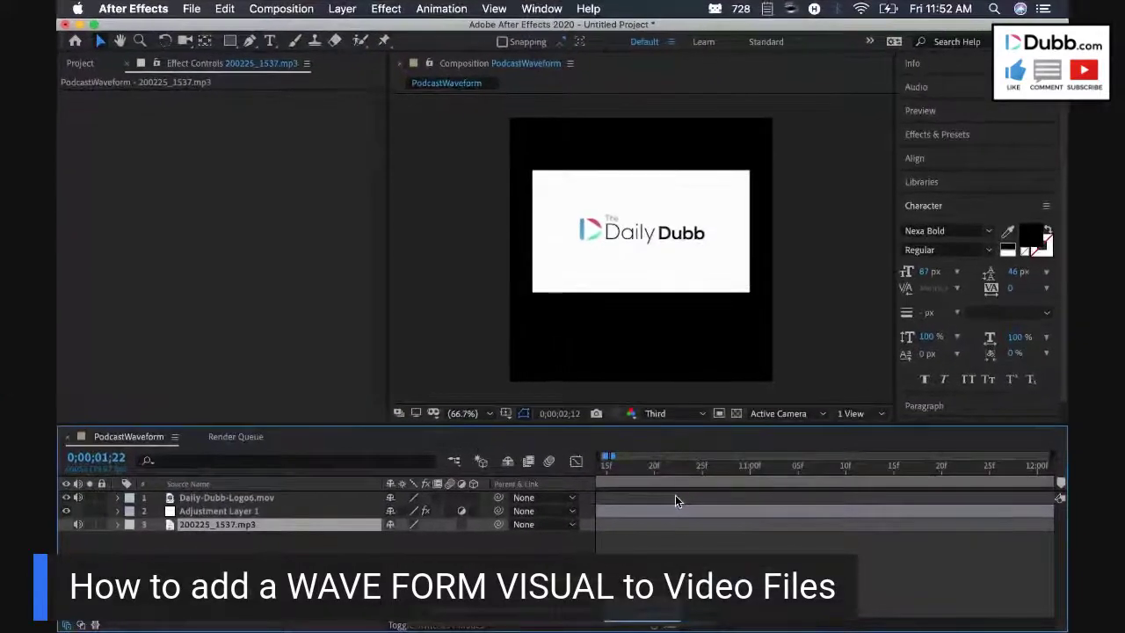
pyautogui.hscroll(-5, 691, 496)
pyautogui.scroll(-8, 691, 496)
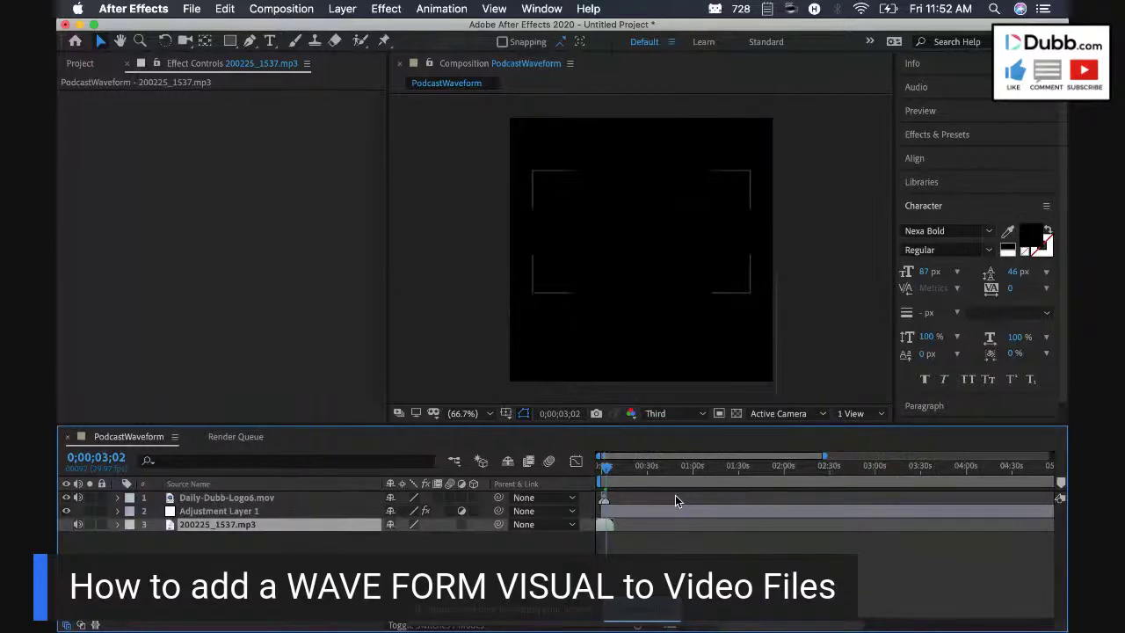
# Set the Audio Waveform's Audio Duration on Adjustment Layer 1 to 290 milliseconds
pyautogui.click(675, 510)
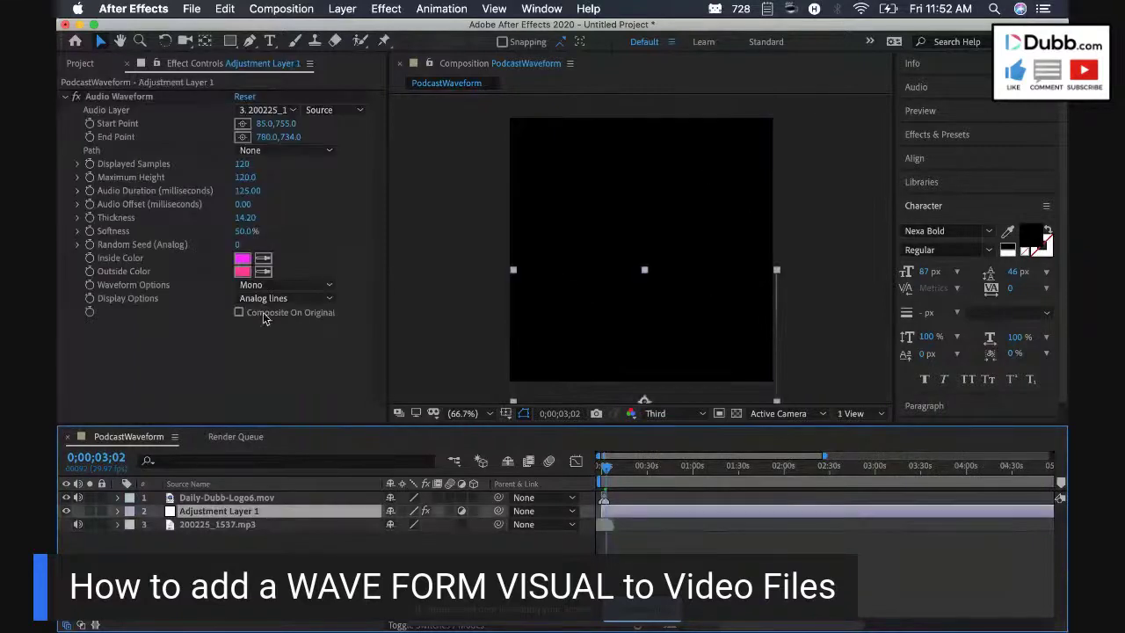
pyautogui.click(249, 193)
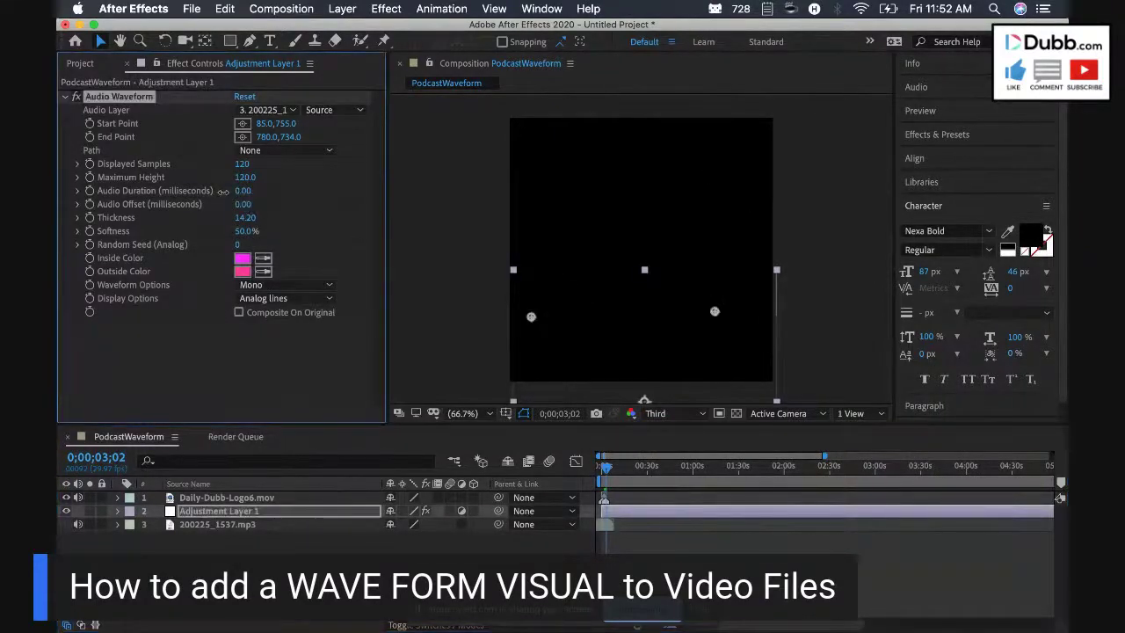
pyautogui.write('290')
pyautogui.press('Return')
# Preview the PodcastWaveform composition from about 0;00;01;17 to check the audio waveform beneath the logo
pyautogui.click(604, 465)
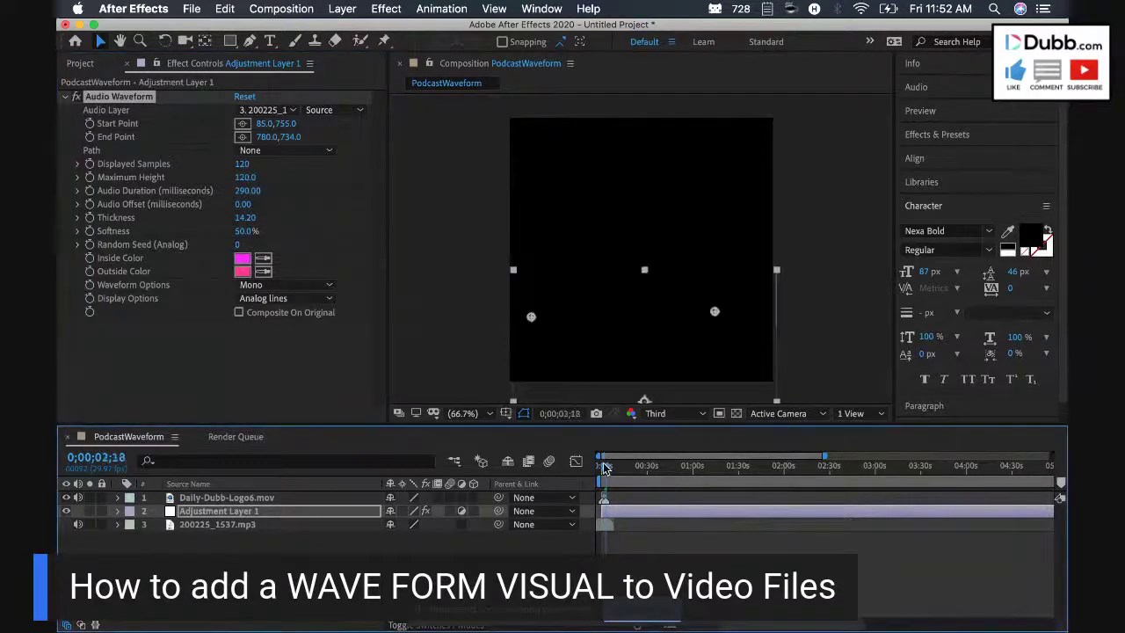
pyautogui.press('space')
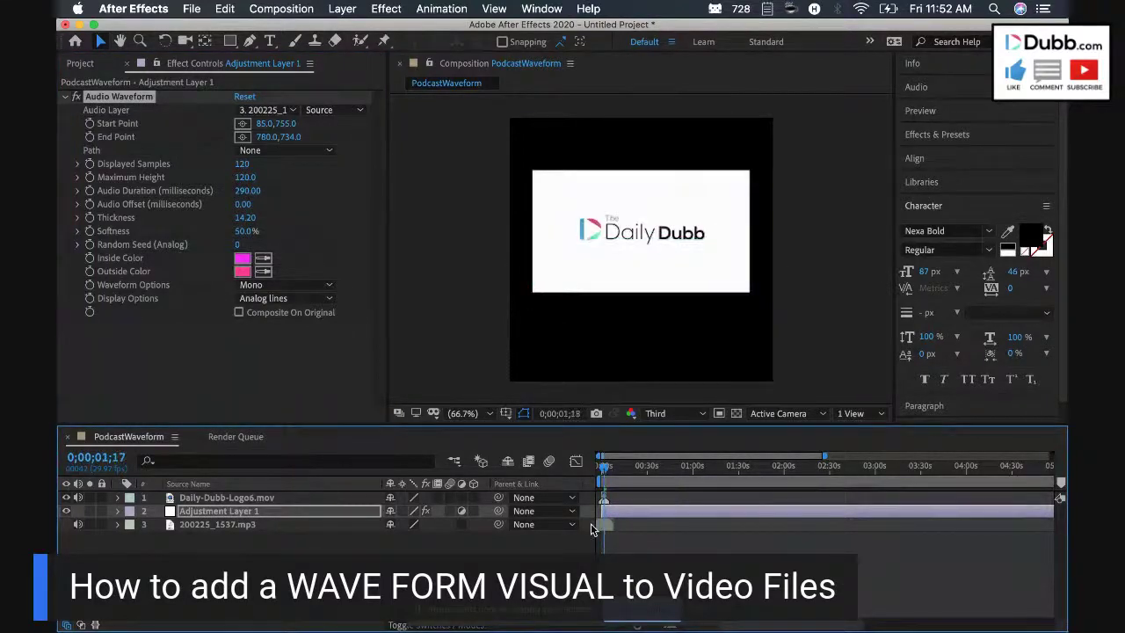
pyautogui.press('space')
pyautogui.press('=')
pyautogui.press('=')
pyautogui.press('=')
pyautogui.press('=')
pyautogui.scroll(2, 592, 537)
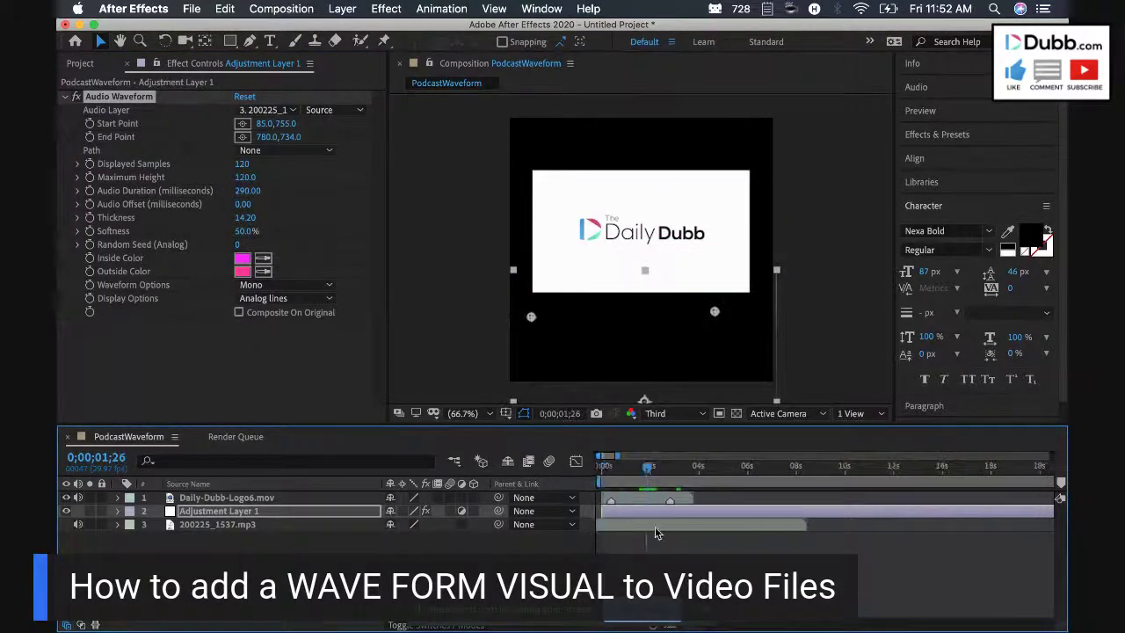
# Open the 200225_1537.mp3 layer in its own viewer, play it, and move the current time to 0;00;01;19
pyautogui.click(655, 526)
pyautogui.doubleClick(636, 530)
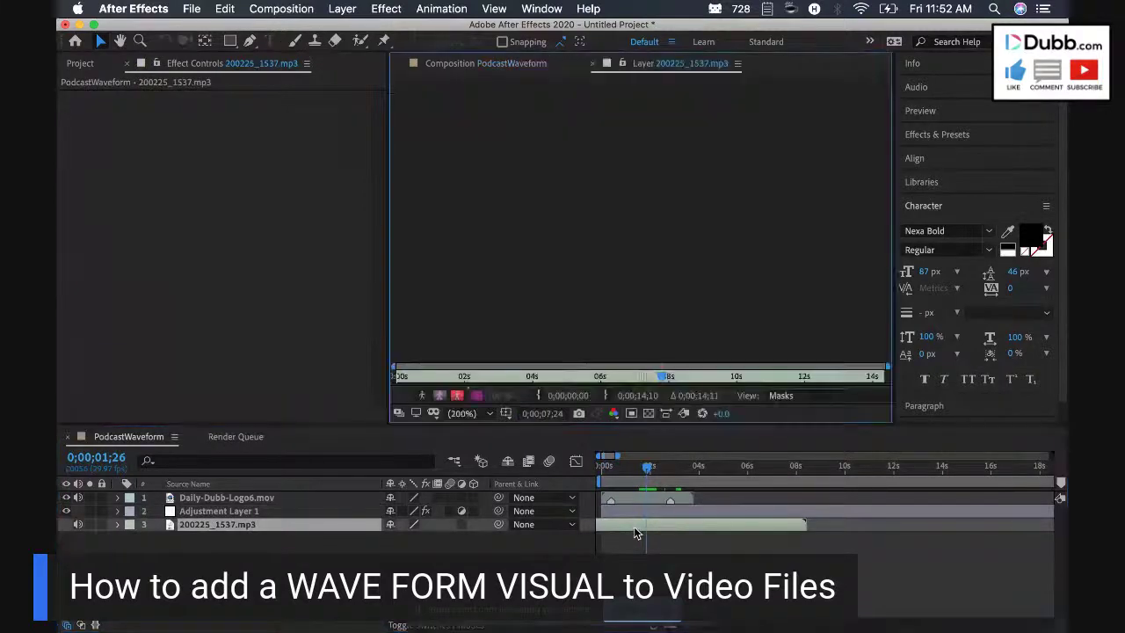
pyautogui.press('space')
pyautogui.click(643, 468)
pyautogui.moveTo(644, 470); pyautogui.dragTo(641, 470)
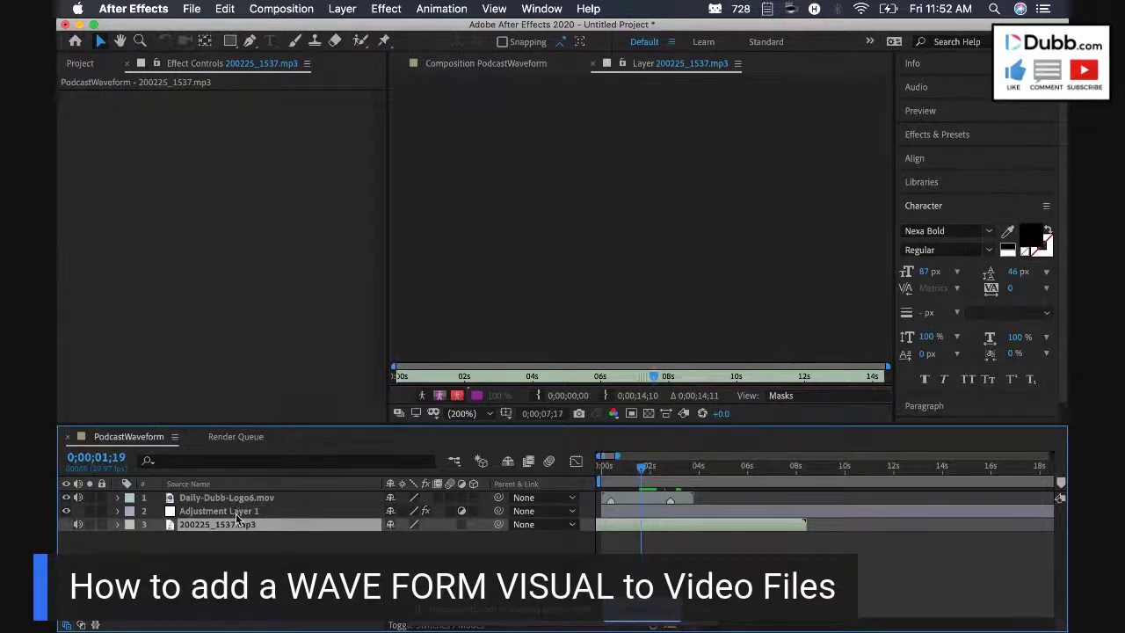
# Reselect Adjustment Layer 1, check the project's item list, and return to the layer's Audio Waveform settings
pyautogui.click(219, 511)
pyautogui.click(87, 63)
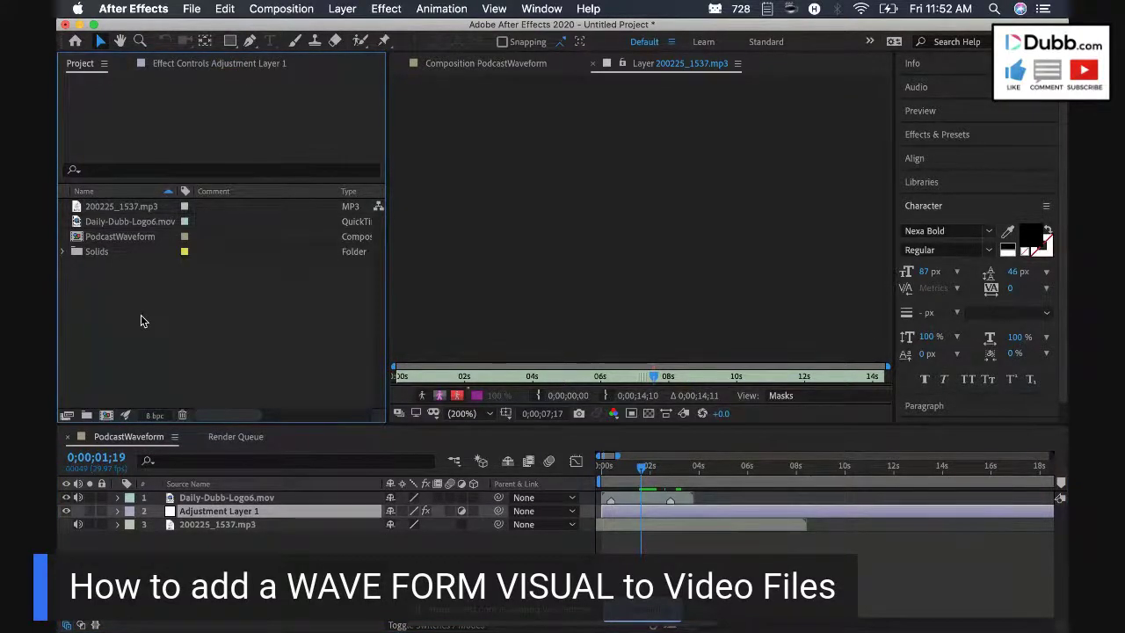
pyautogui.click(209, 65)
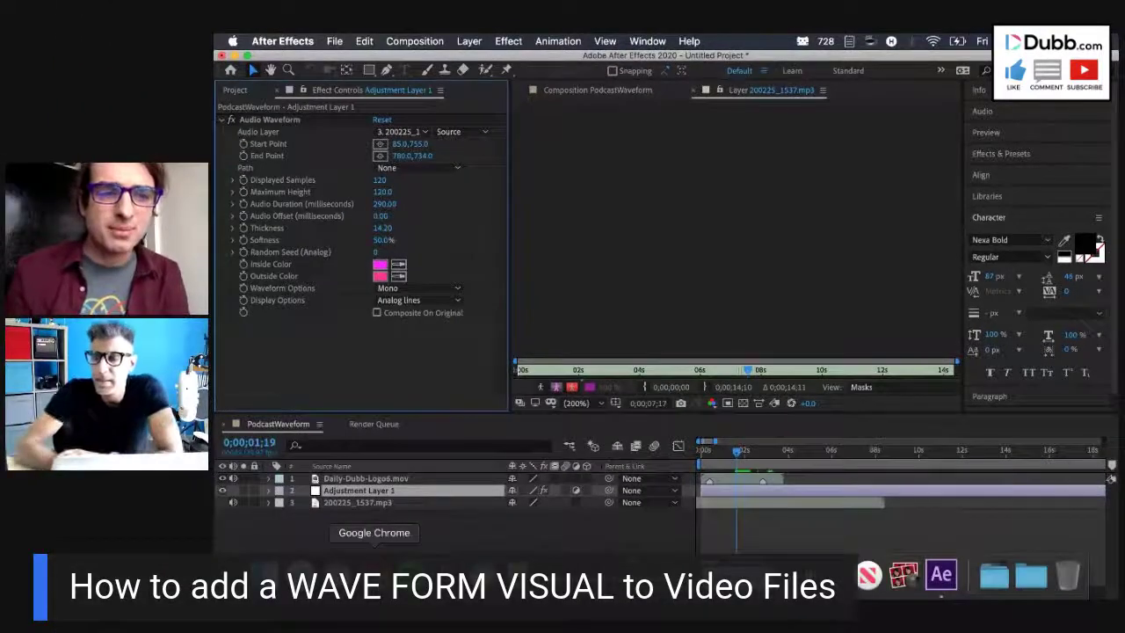
# Switch to the StreamYard broadcast in Google Chrome to check the stream, and return to After Effects
pyautogui.click(373, 573)
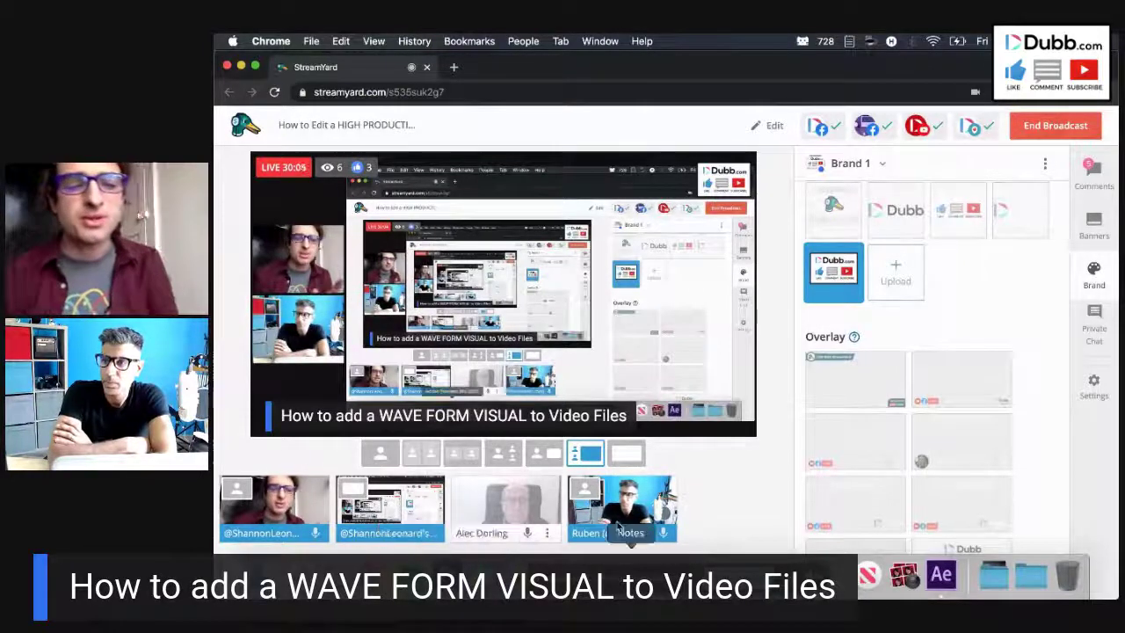
pyautogui.press('super+Tab')
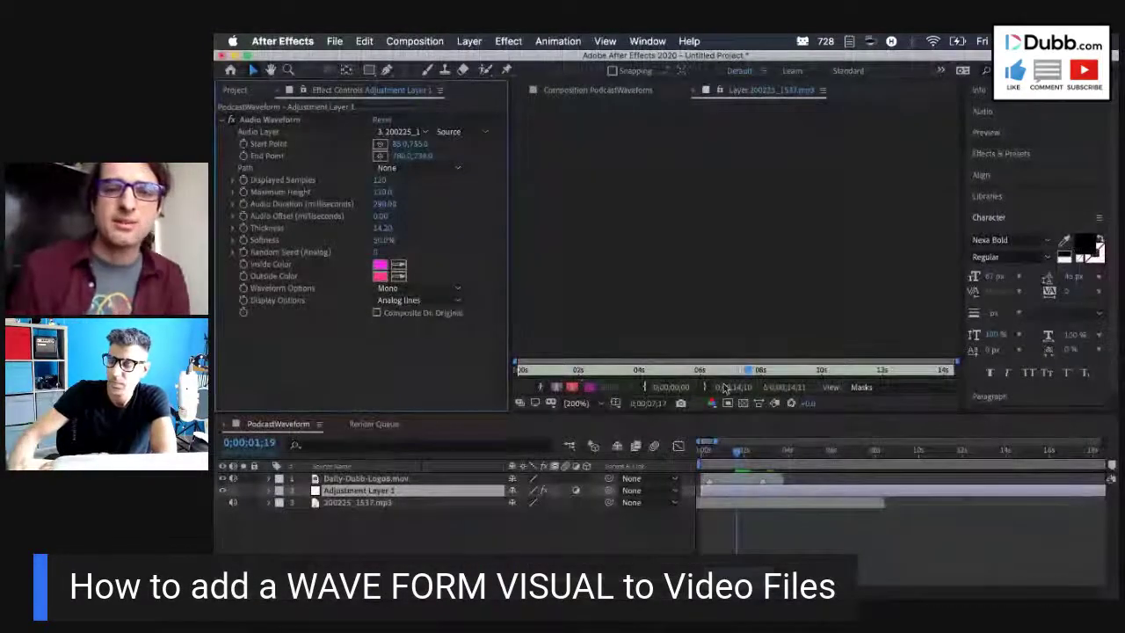